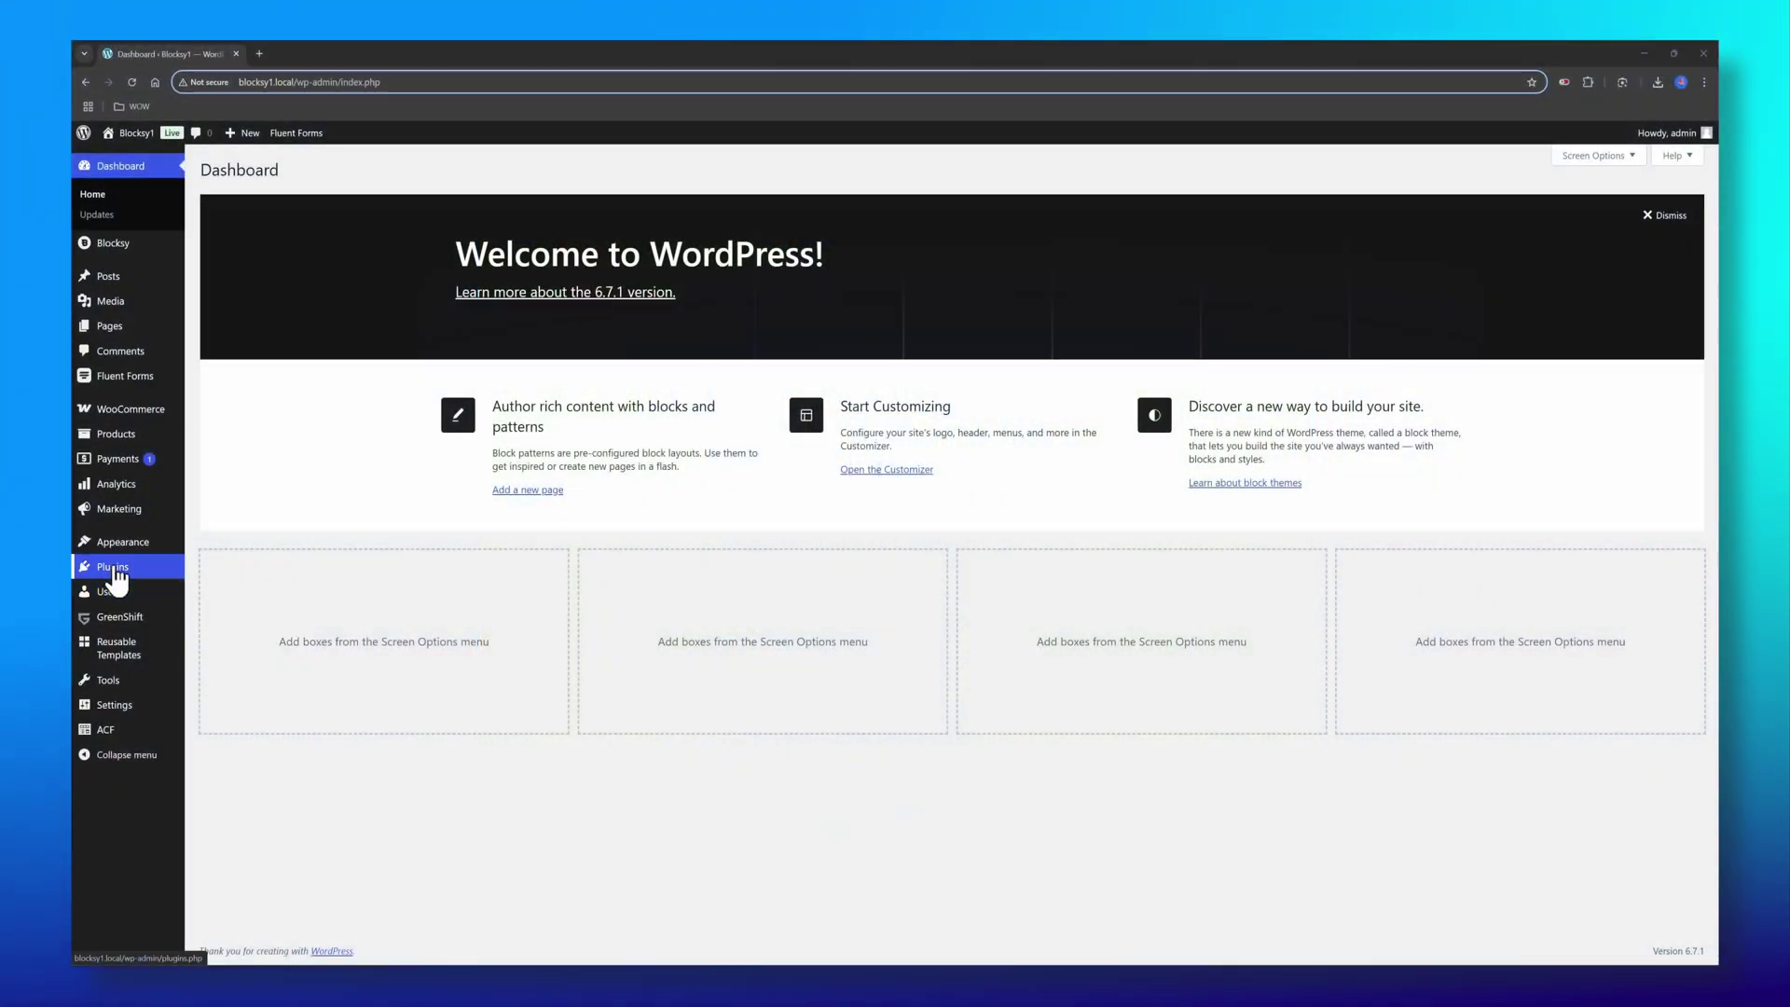
Install the Slim SEO plugin from the 'slim seo' plugin search and activate it
left_click(116, 575)
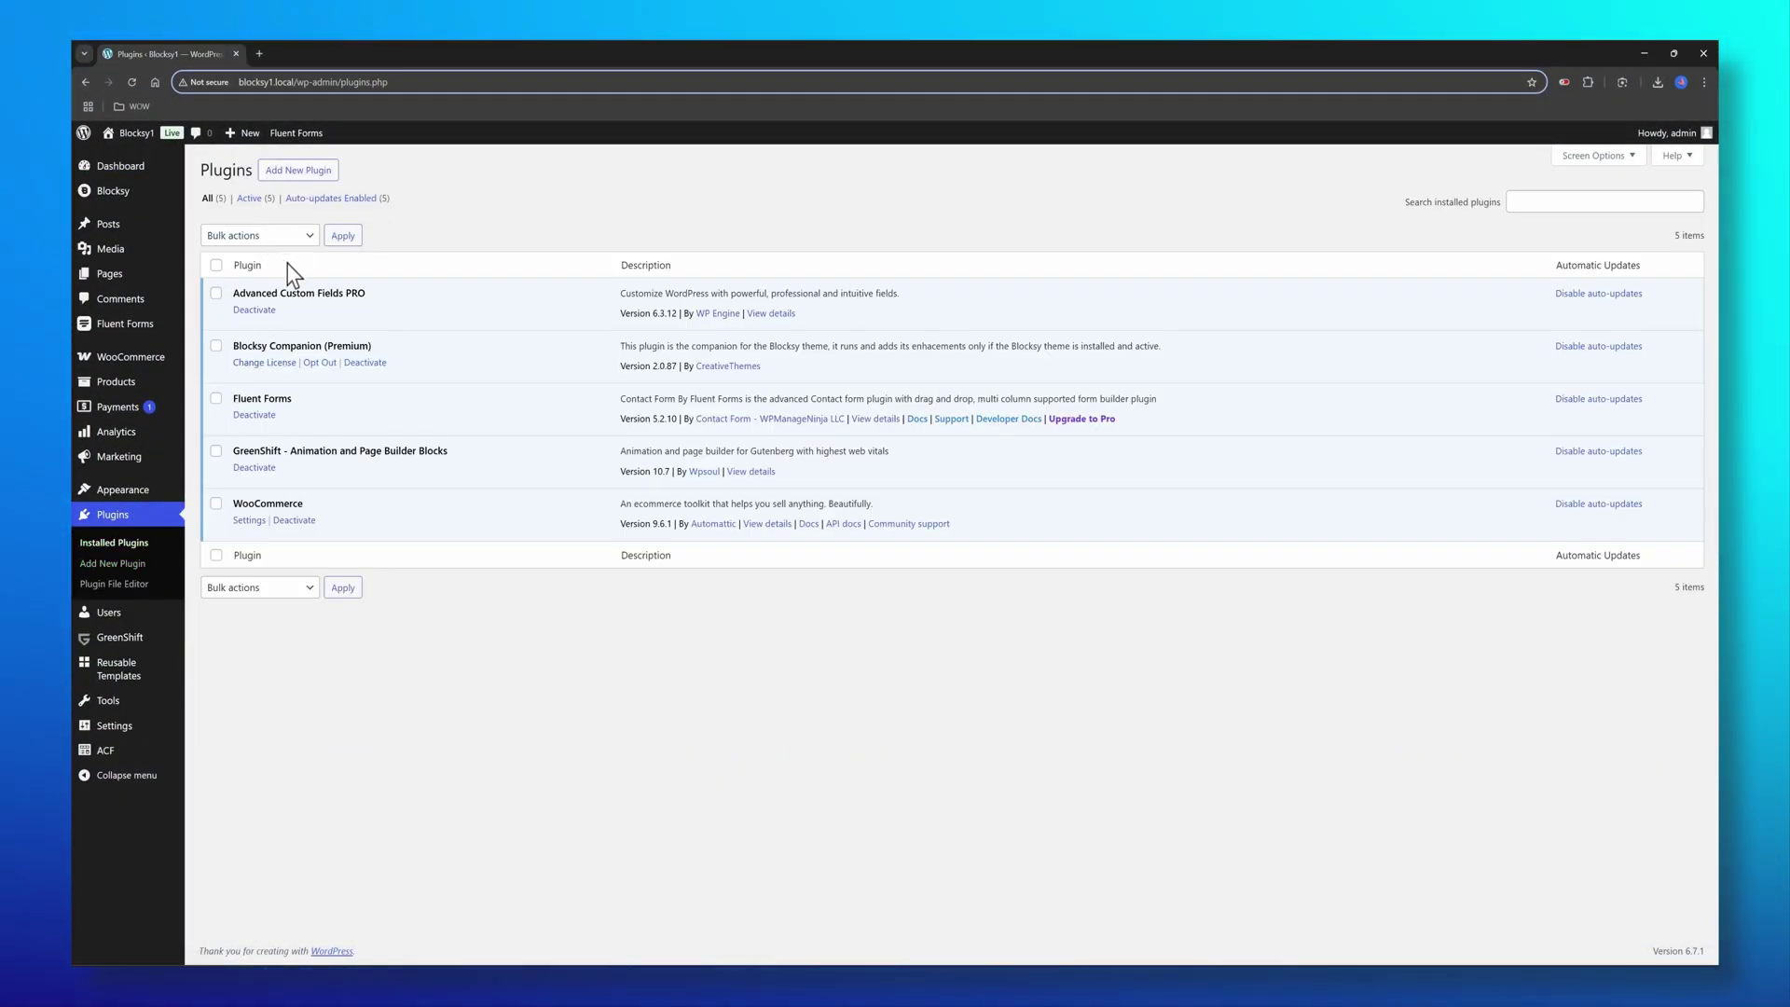
left_click_drag(74, 284, 112, 284)
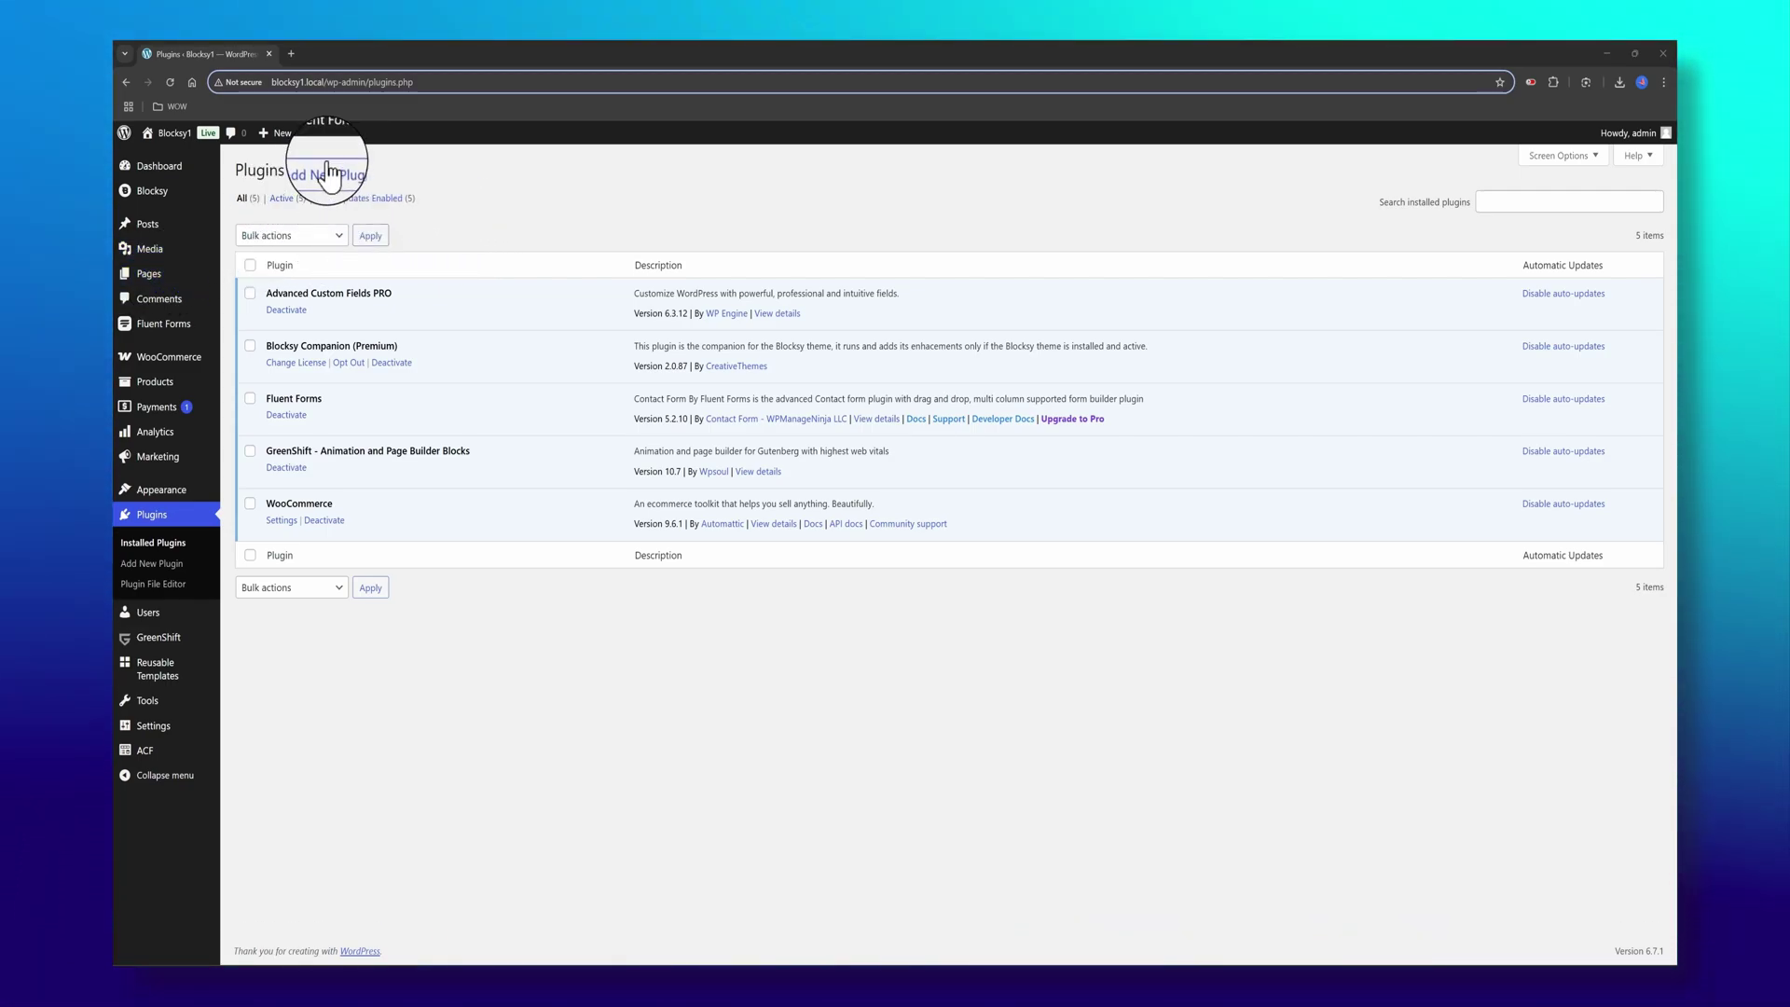
left_click(330, 171)
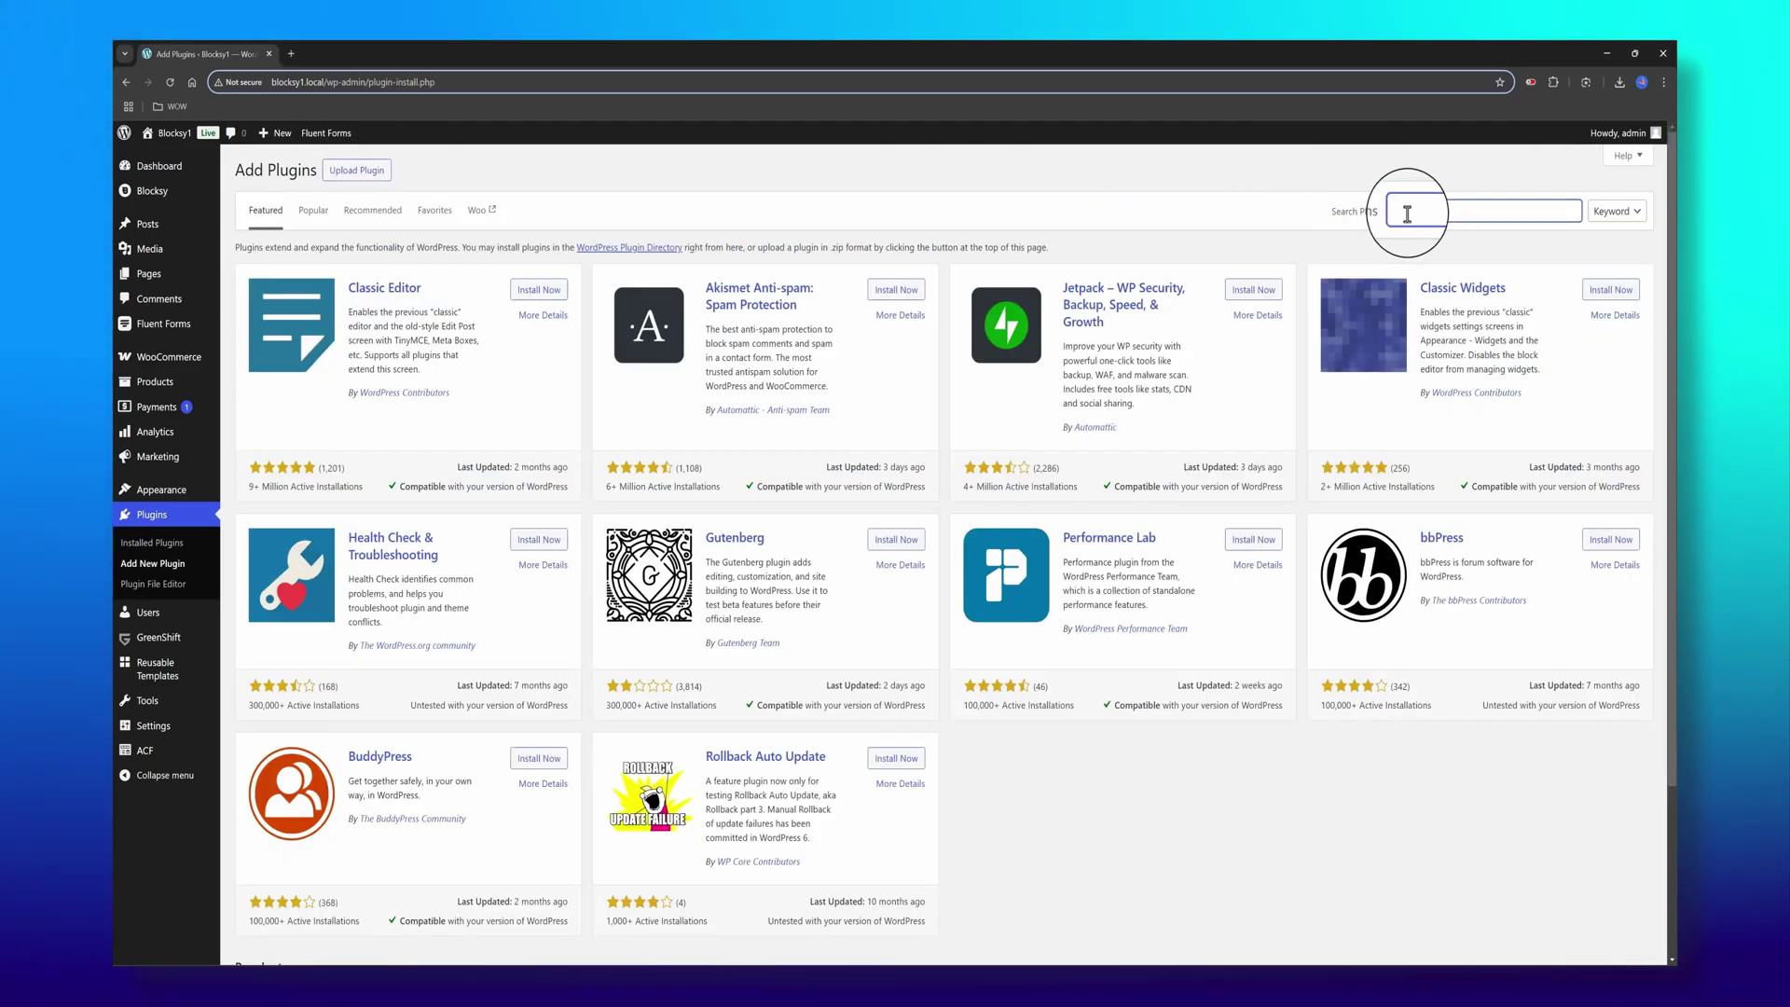
left_click(539, 295)
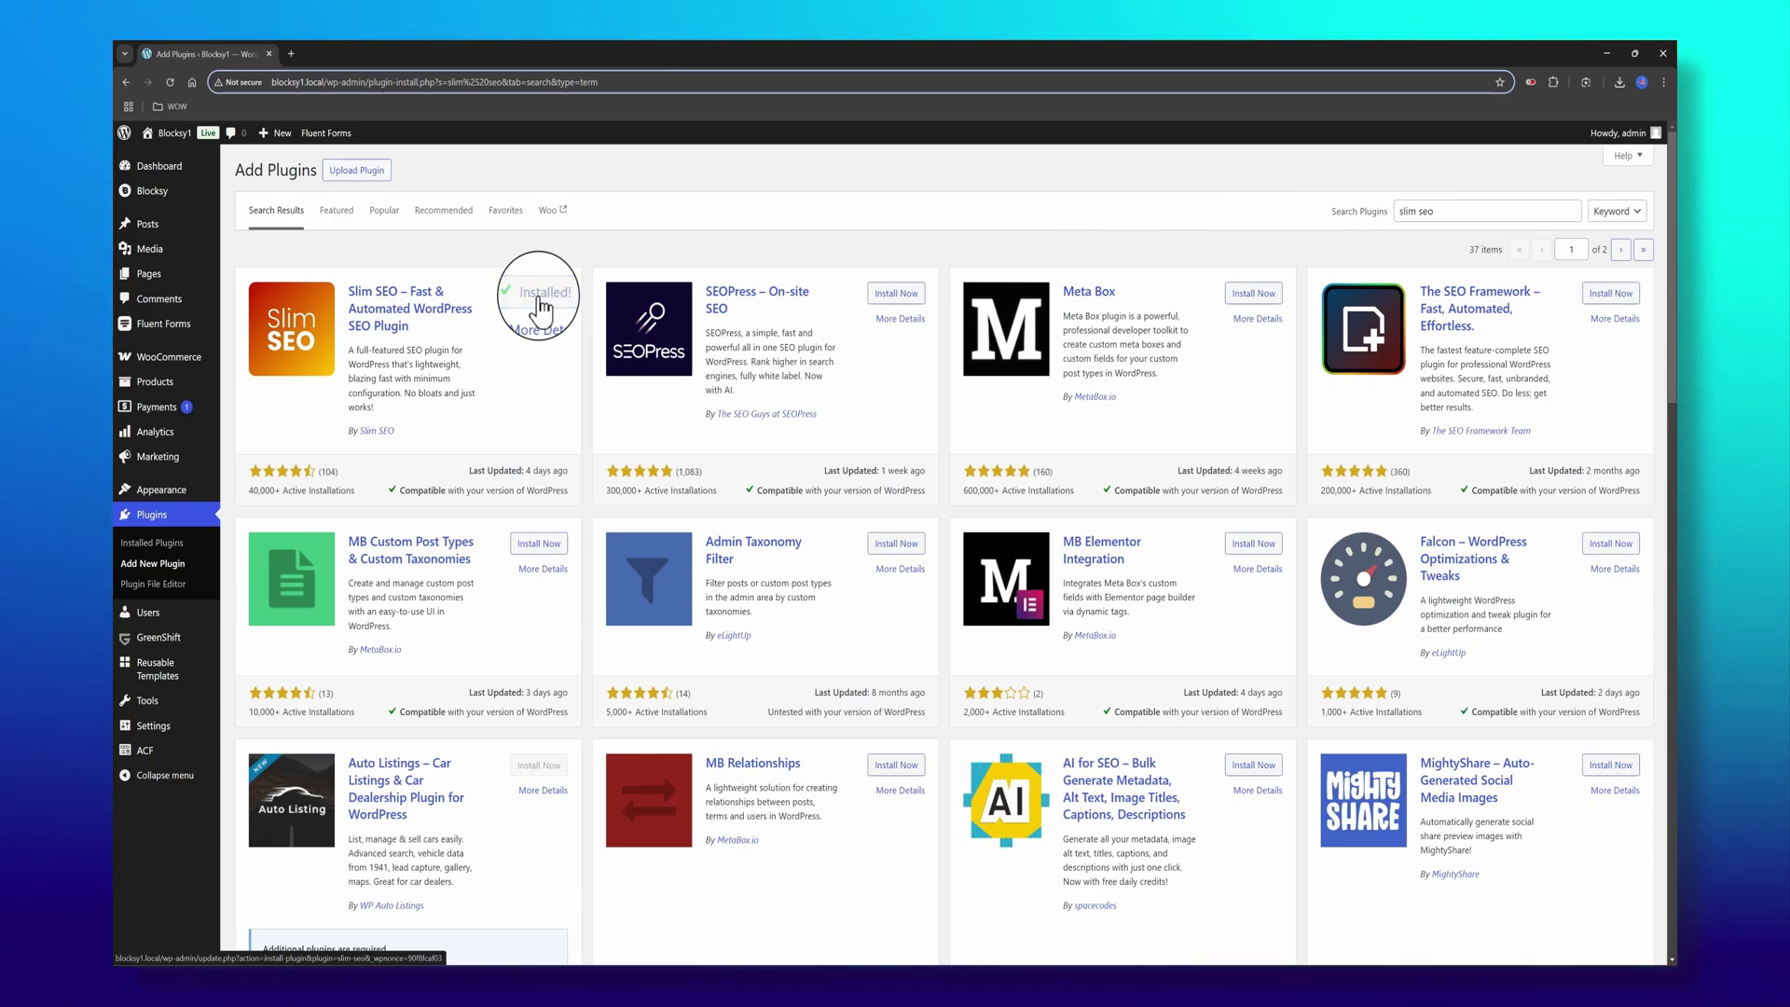
left_click(541, 303)
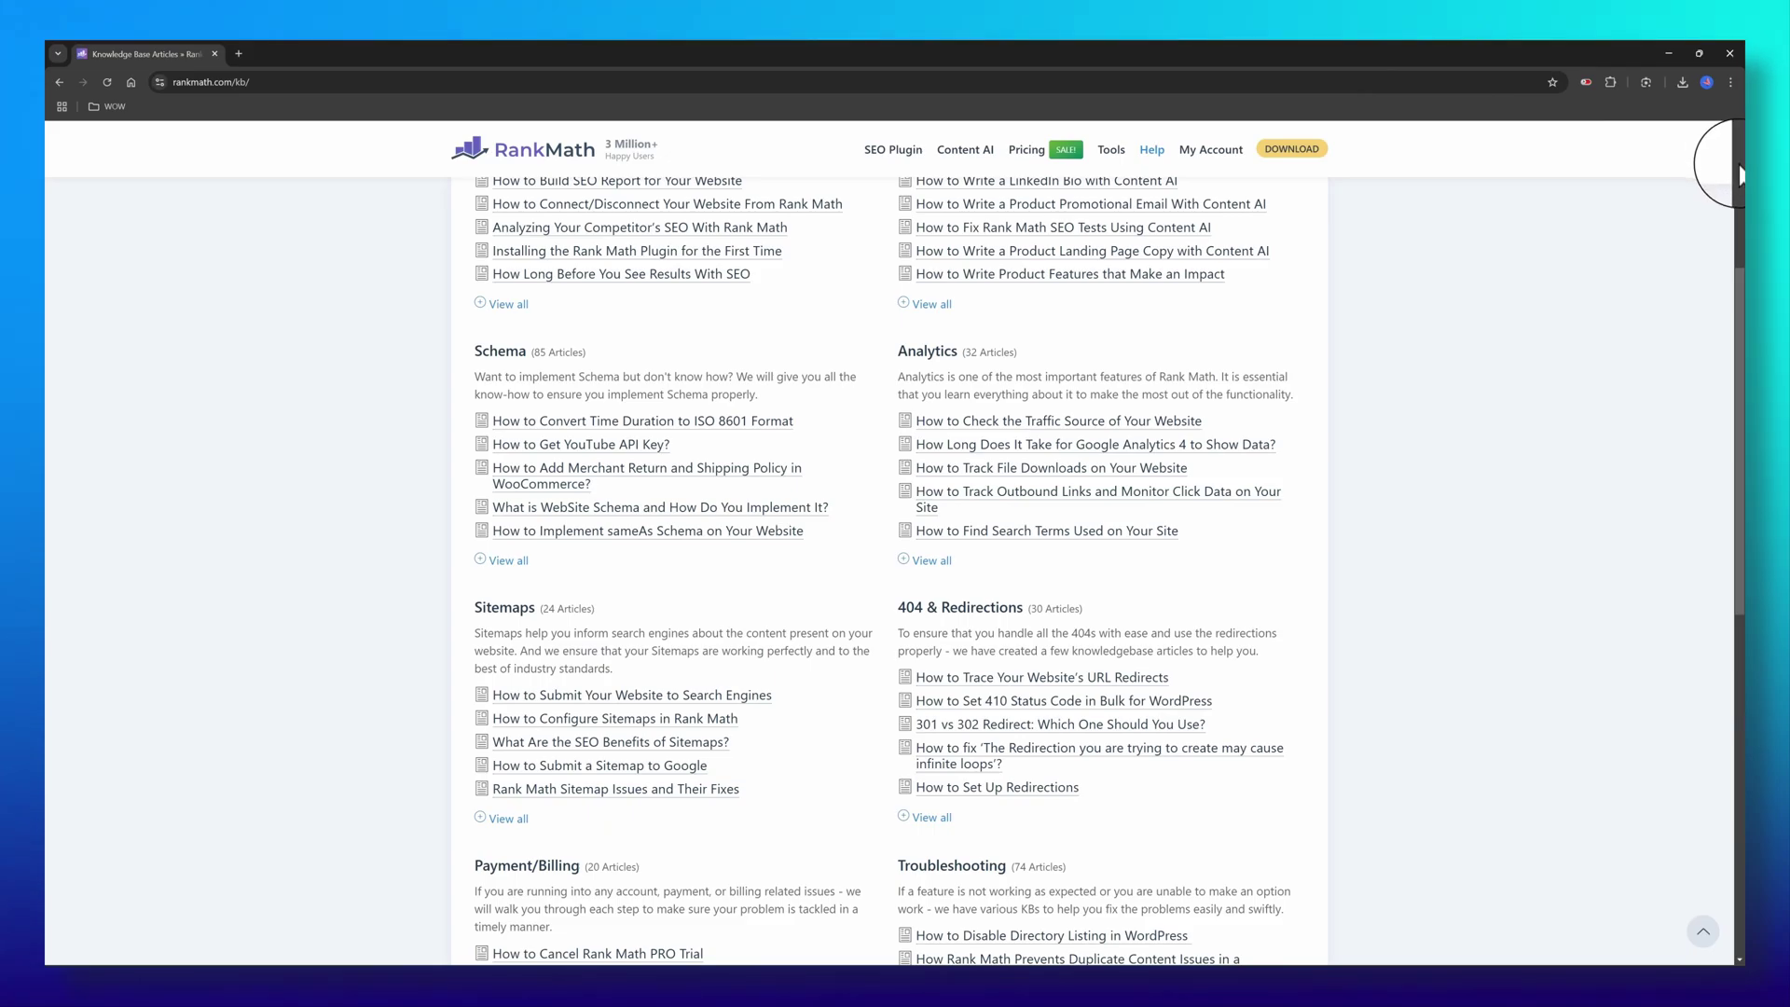
Browse the Rank Math knowledge base, then open the Slim SEO getting started guide
scroll(1740, 175, "up", 5)
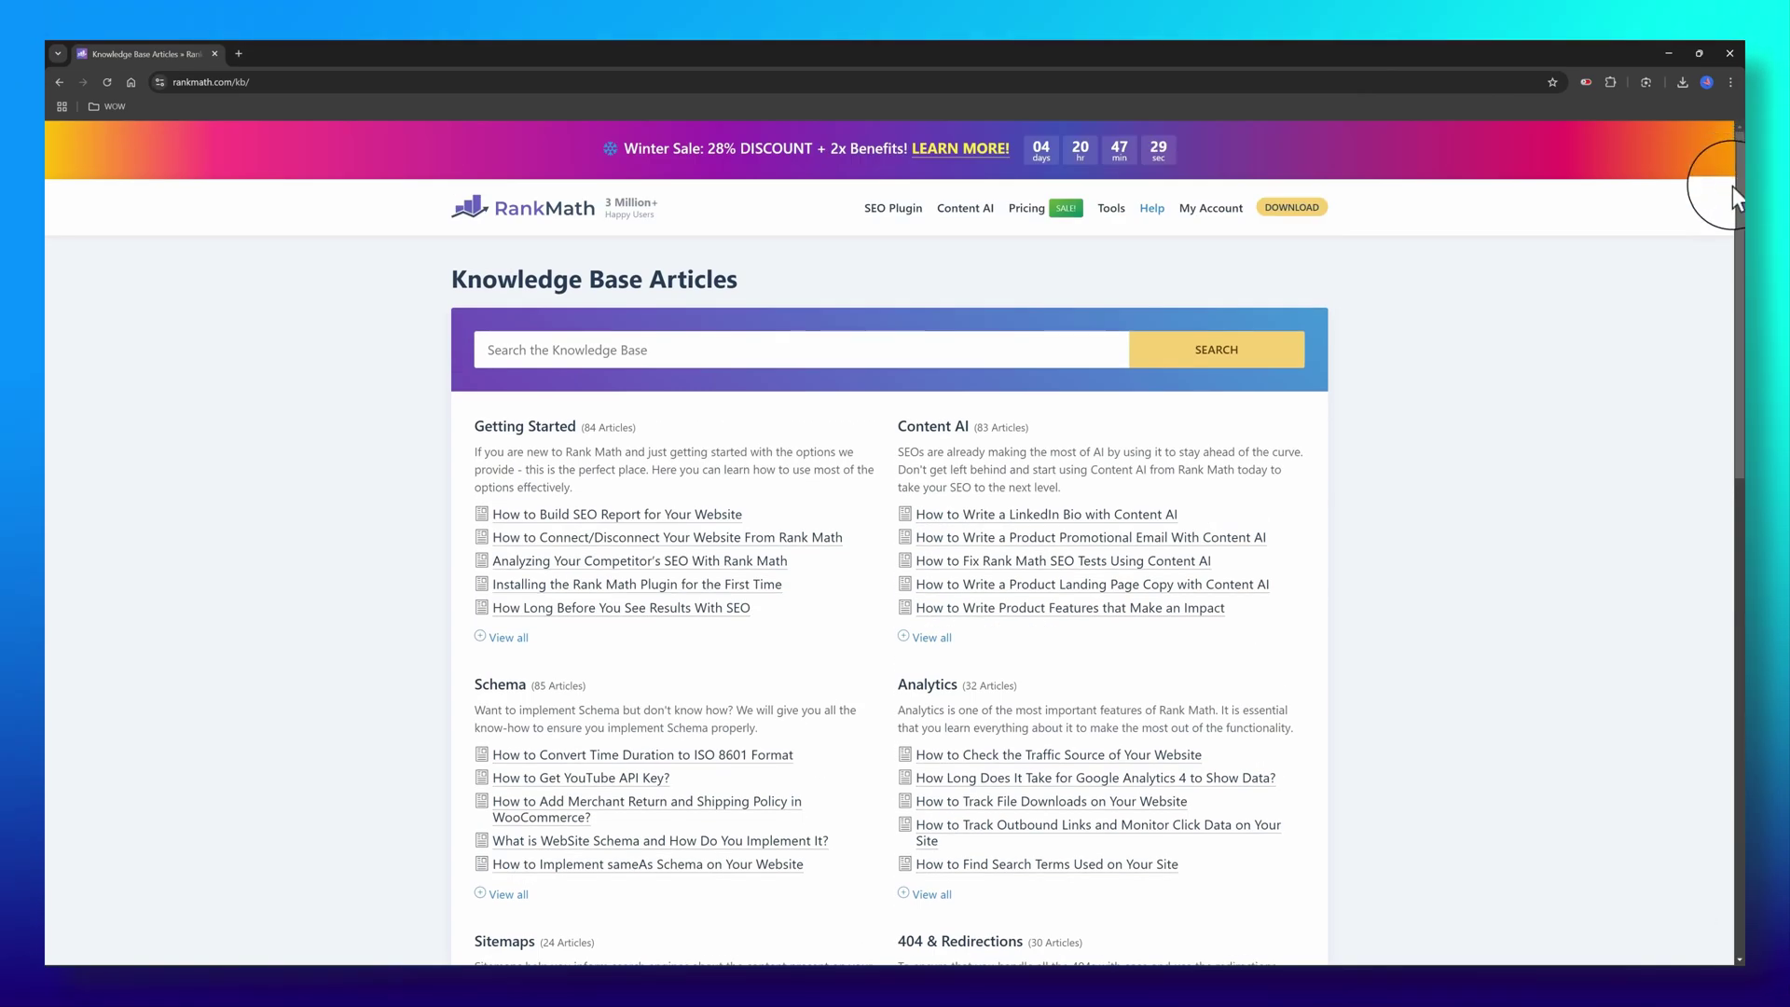
scroll(659, 389, "down", 1)
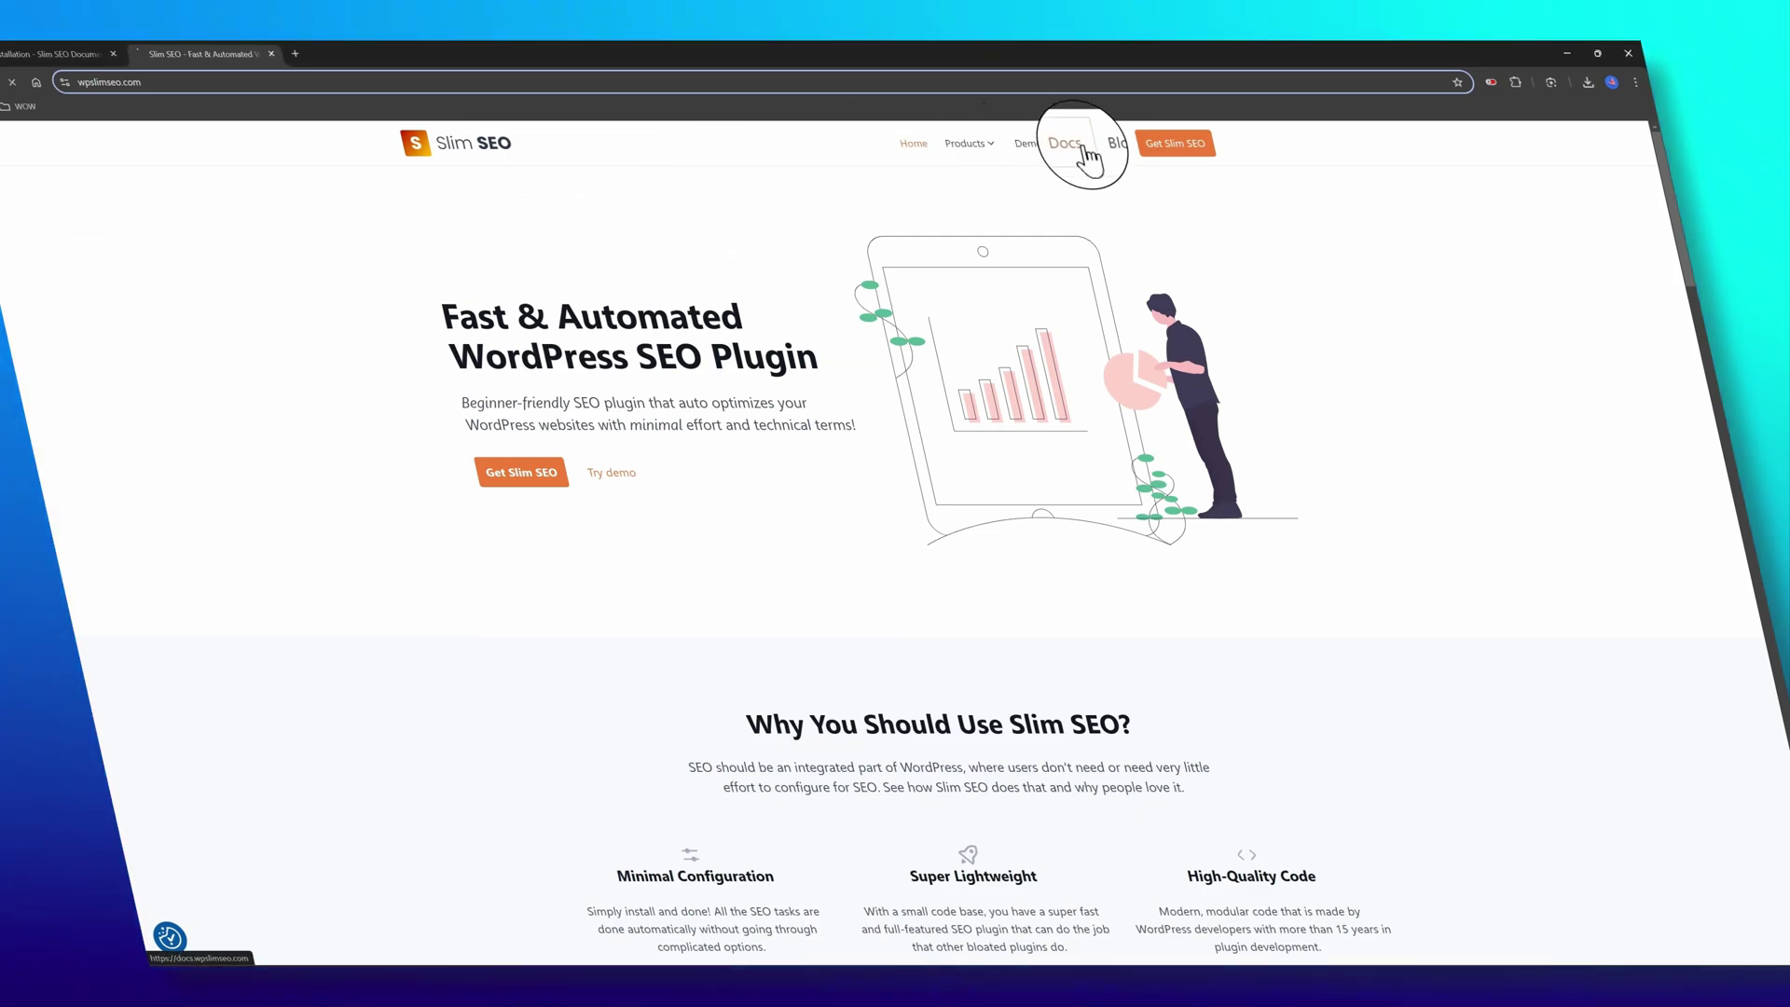
left_click(1188, 133)
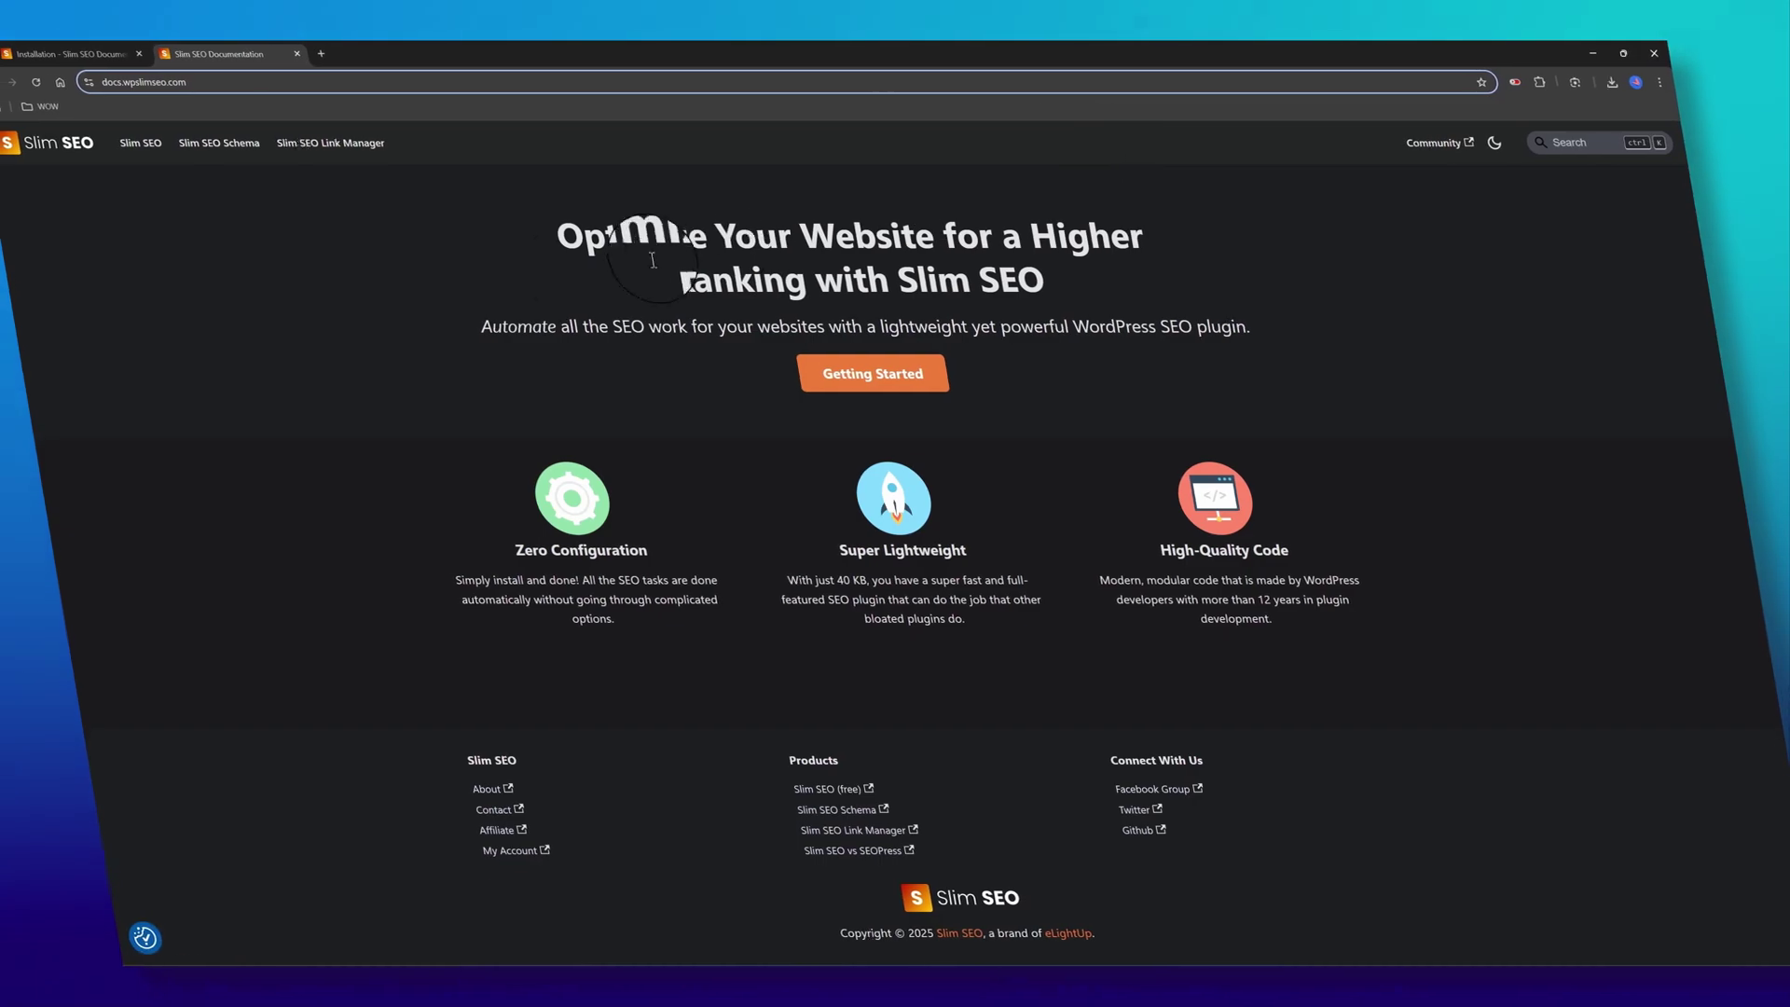
left_click(867, 373)
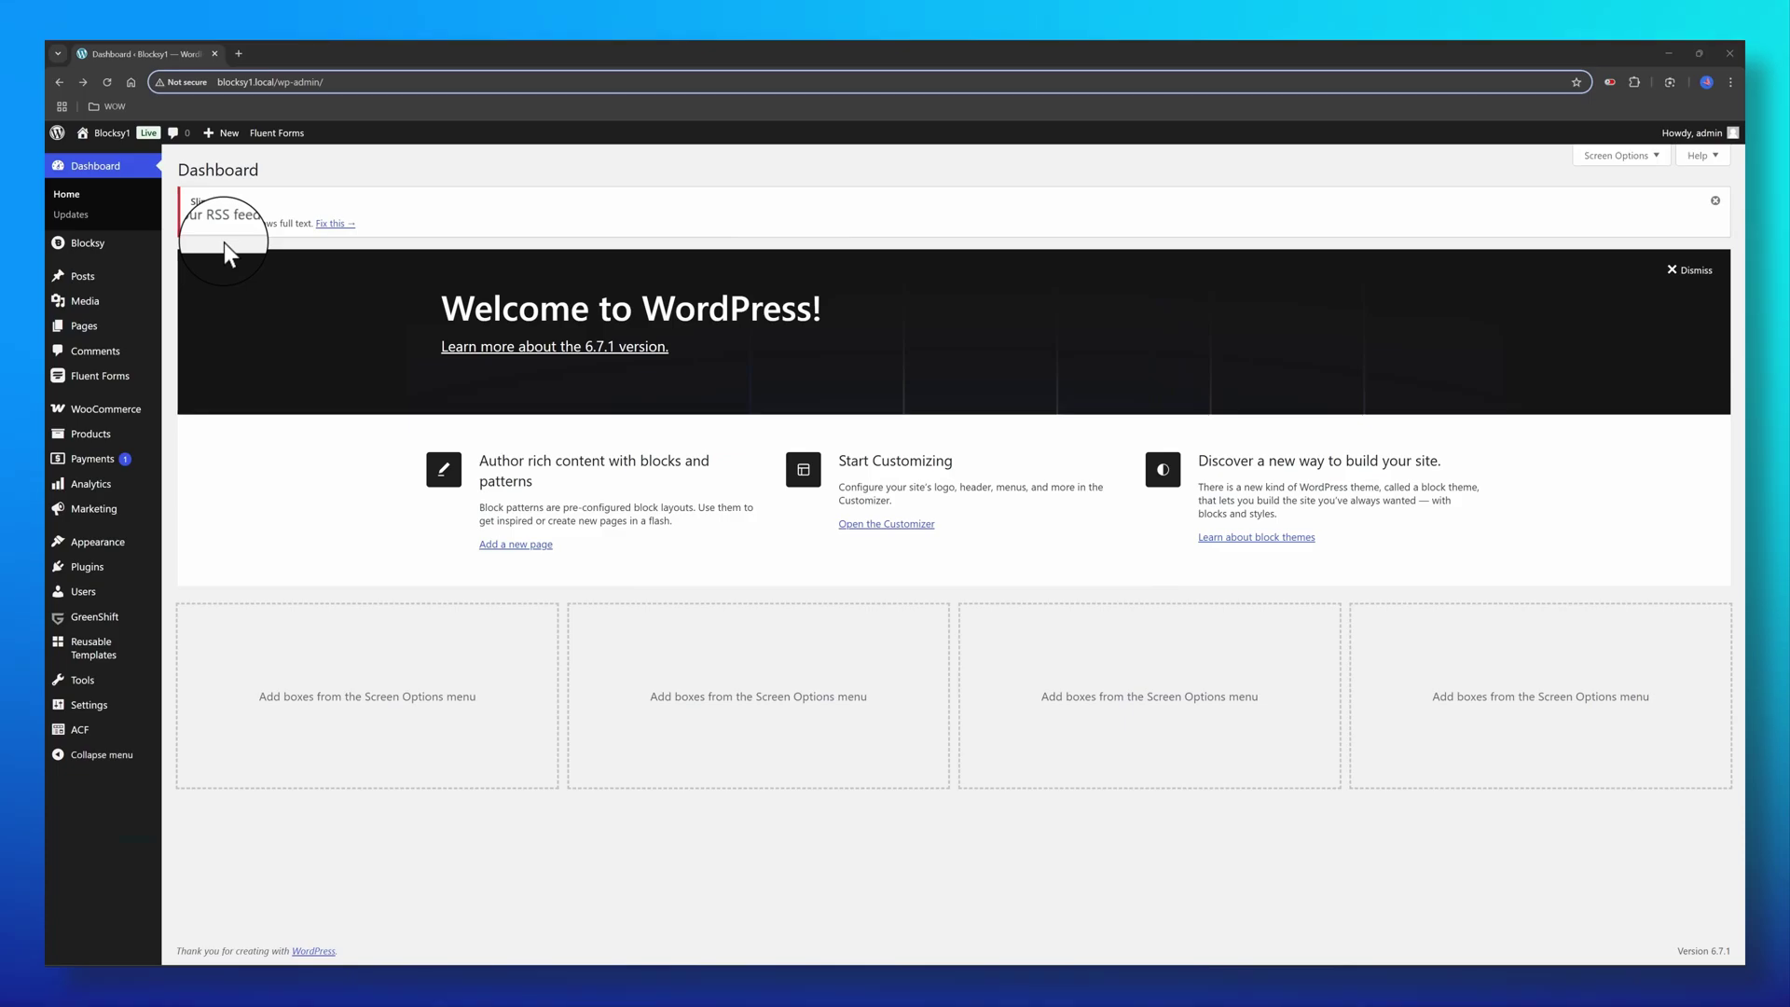
Fix the Slim SEO RSS warning by setting feeds to show excerpts in Reading Settings
left_click(331, 230)
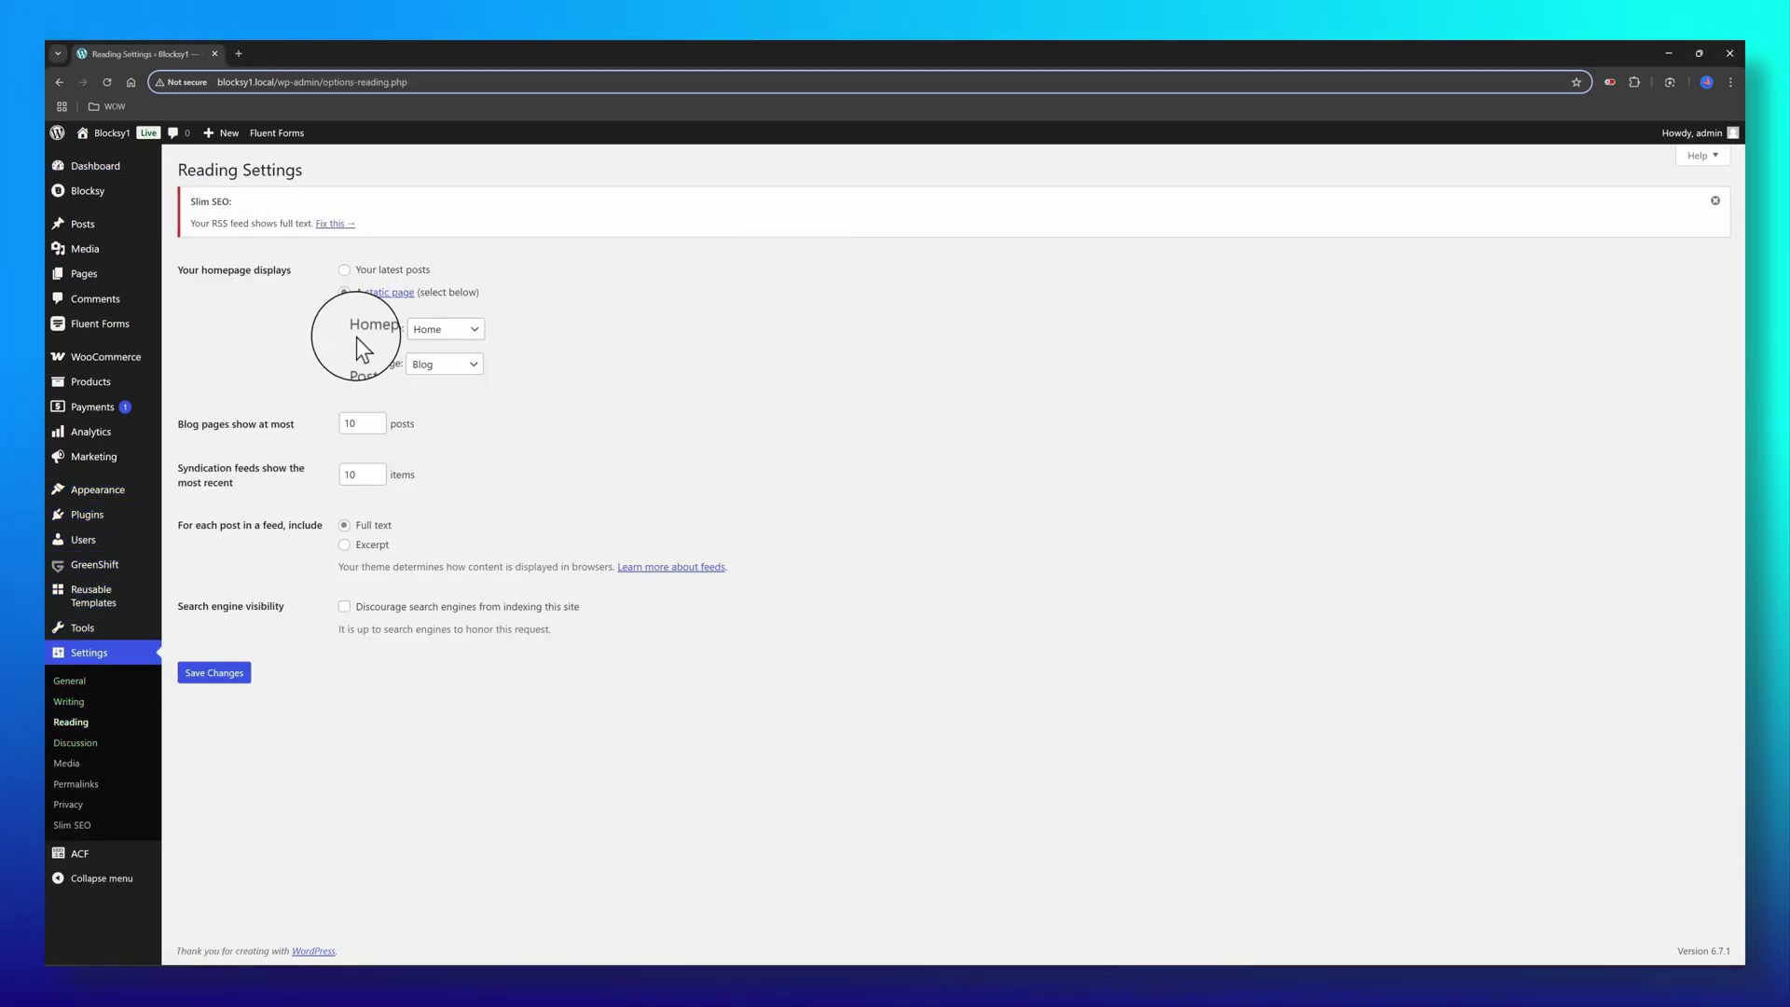
left_click_drag(254, 468, 175, 466)
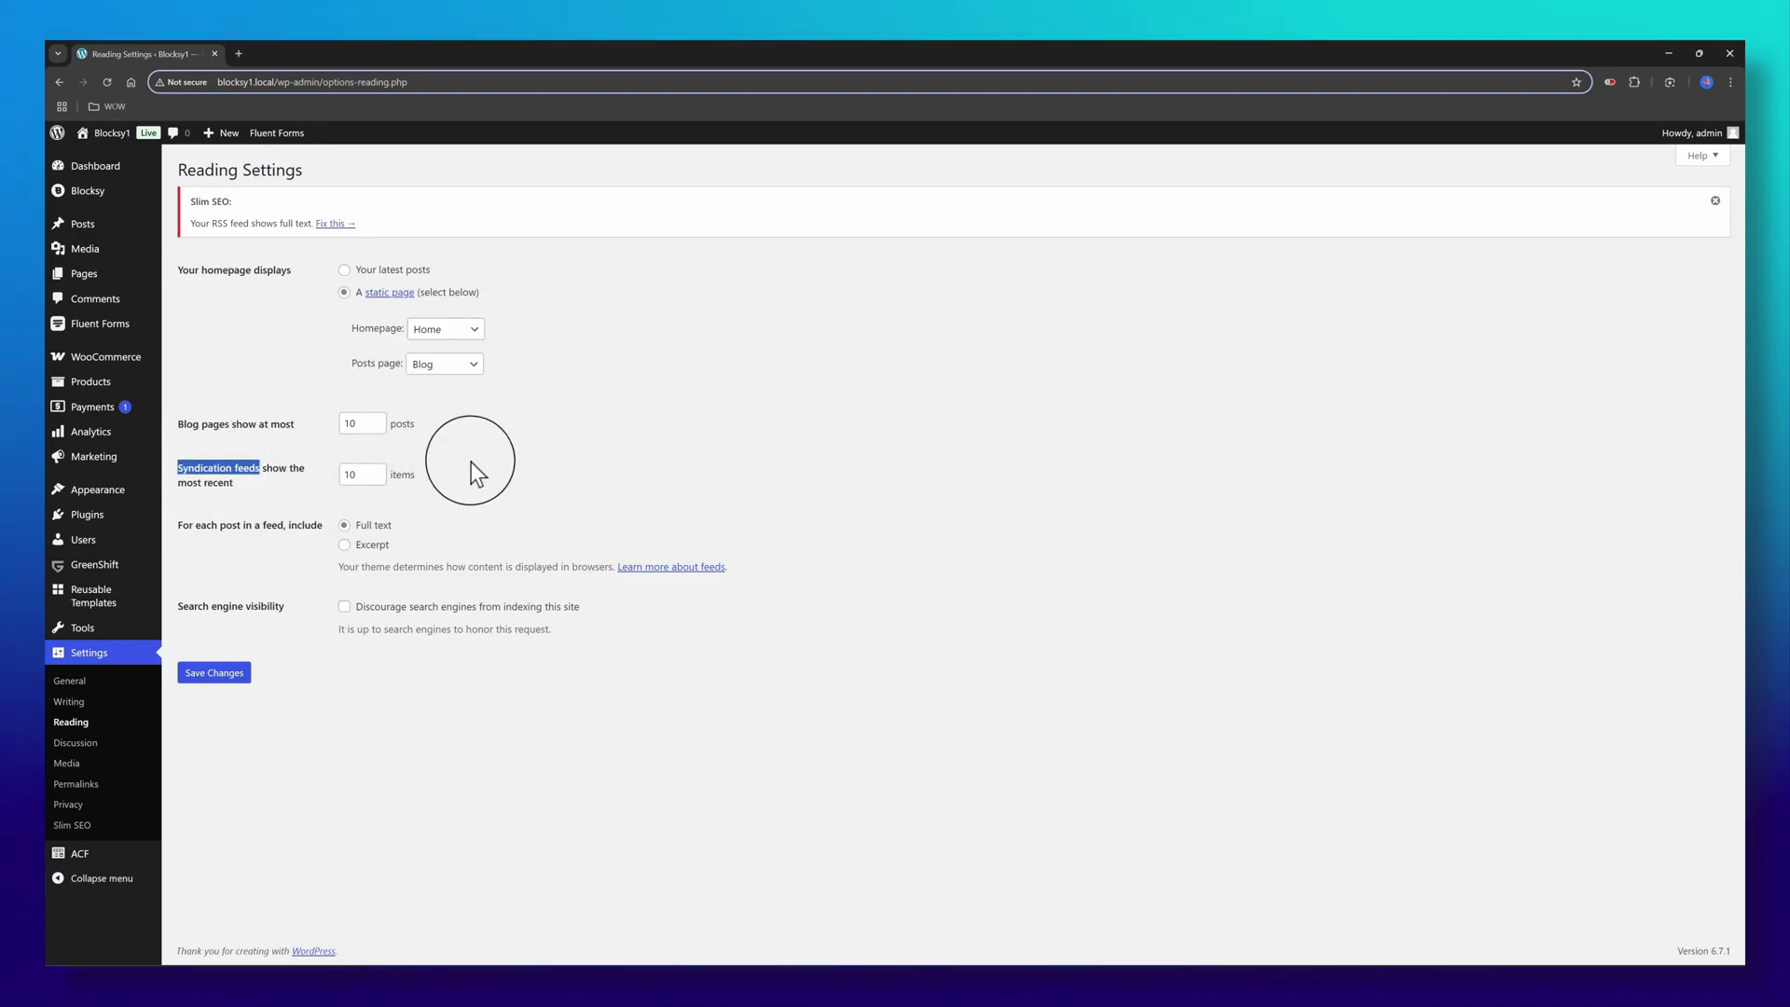
left_click(663, 421)
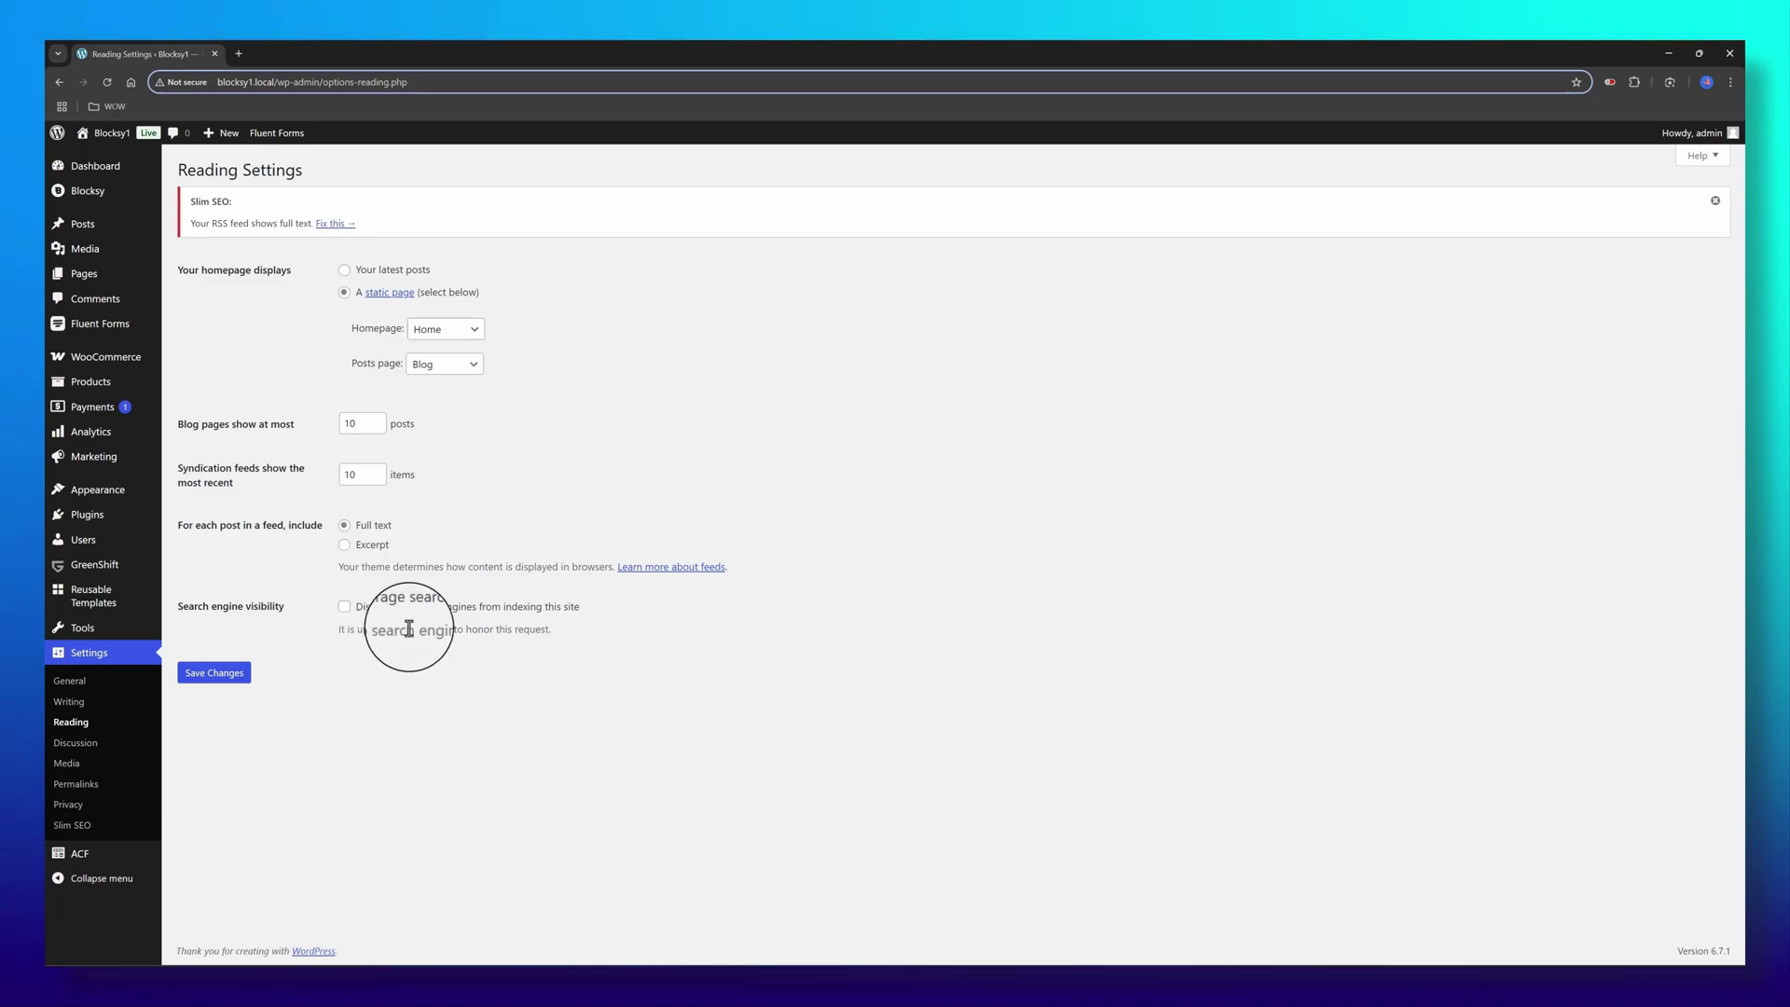
left_click(344, 547)
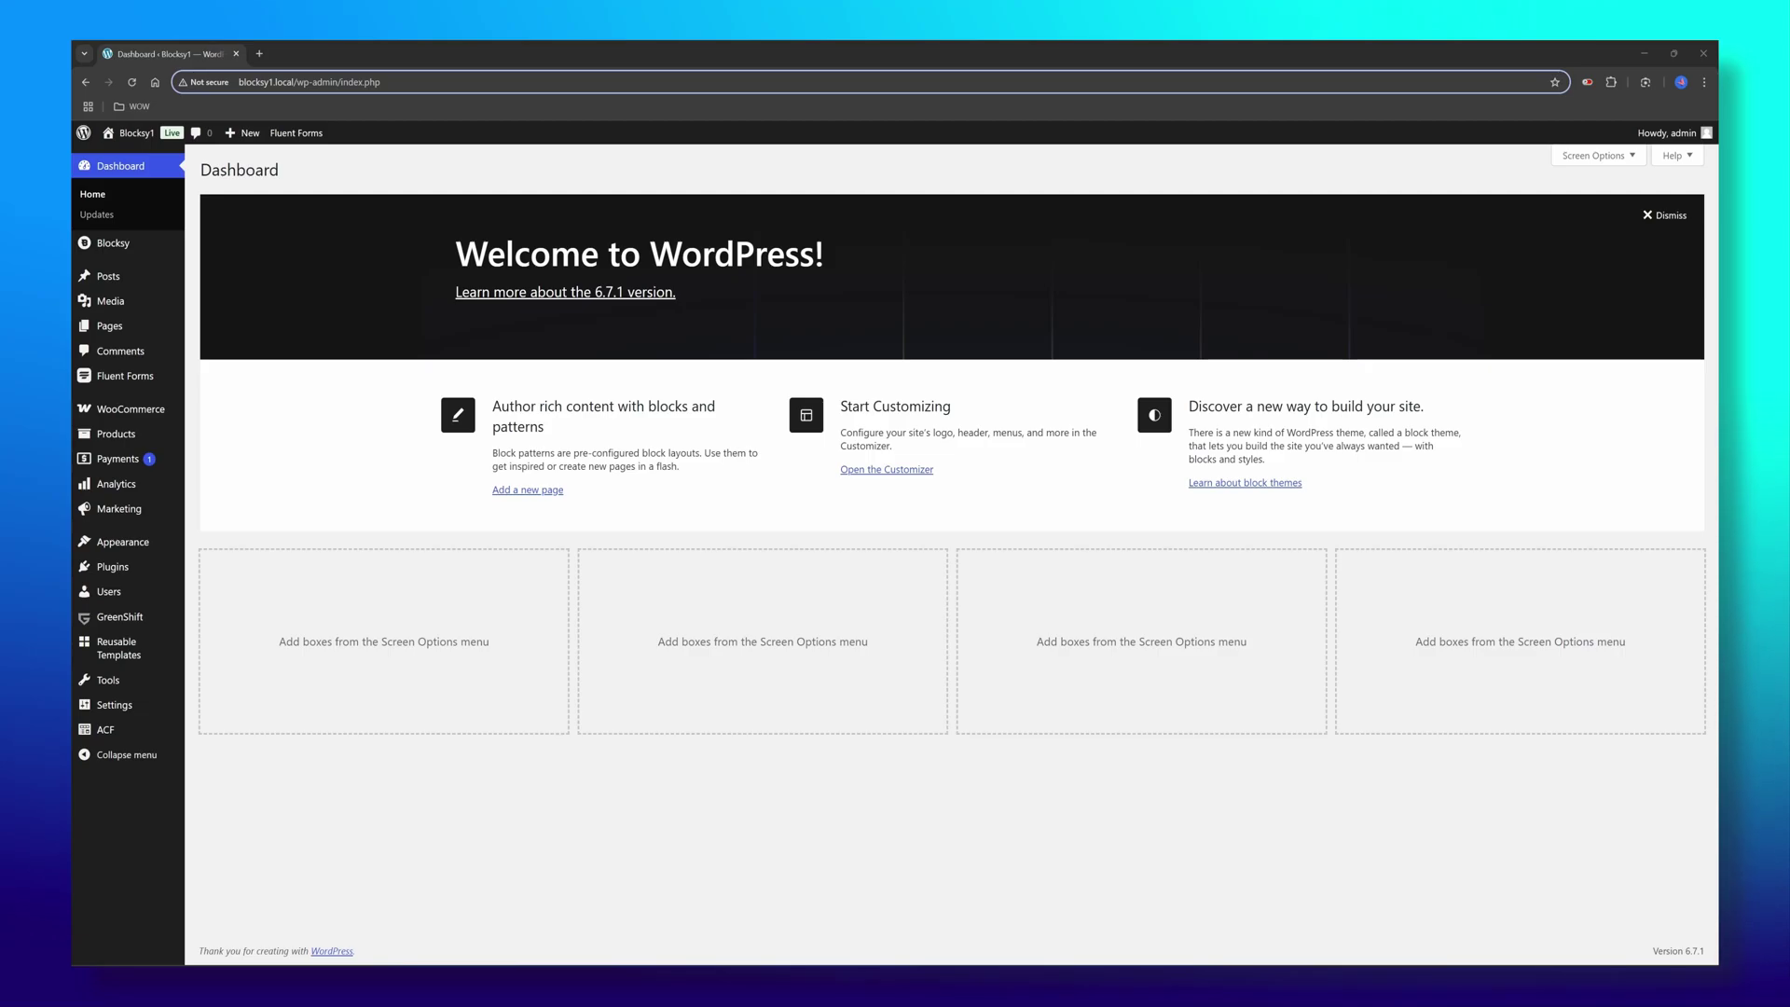
Open Settings > Slim SEO and review the enabled features on the Features tab
mouse_move(94, 708)
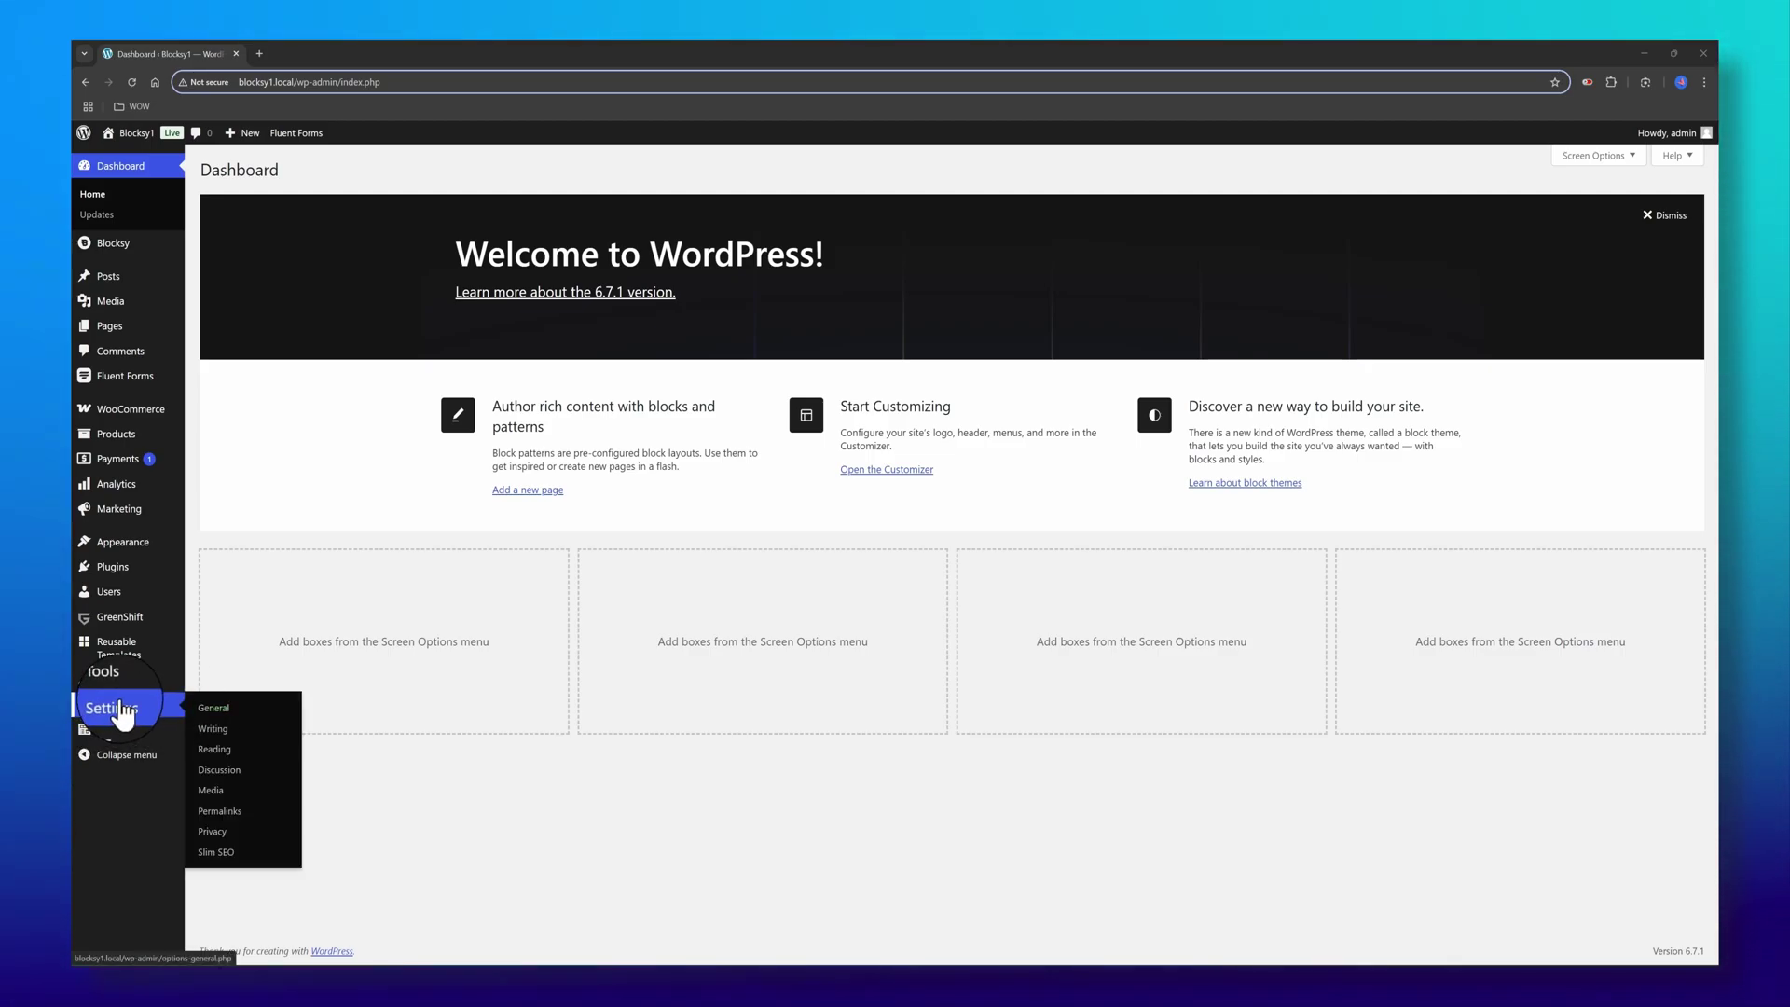
left_click(212, 854)
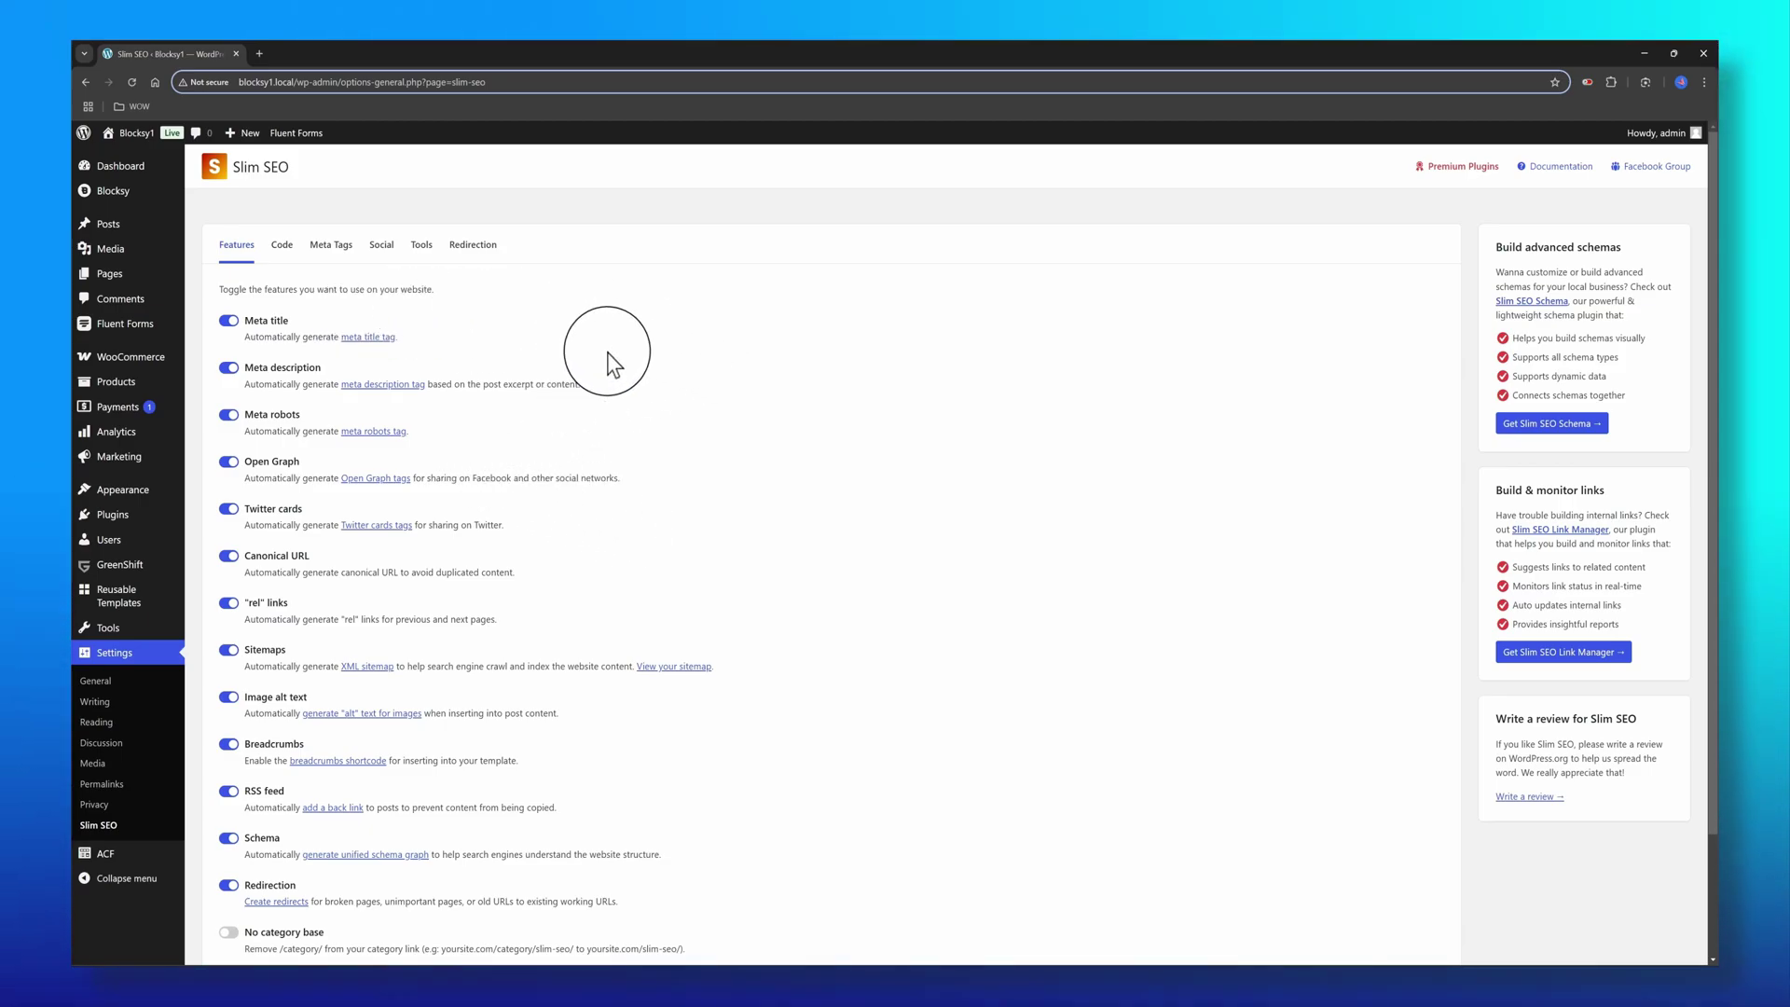
scroll(645, 362, "down", 2)
scroll(645, 361, "up", 2)
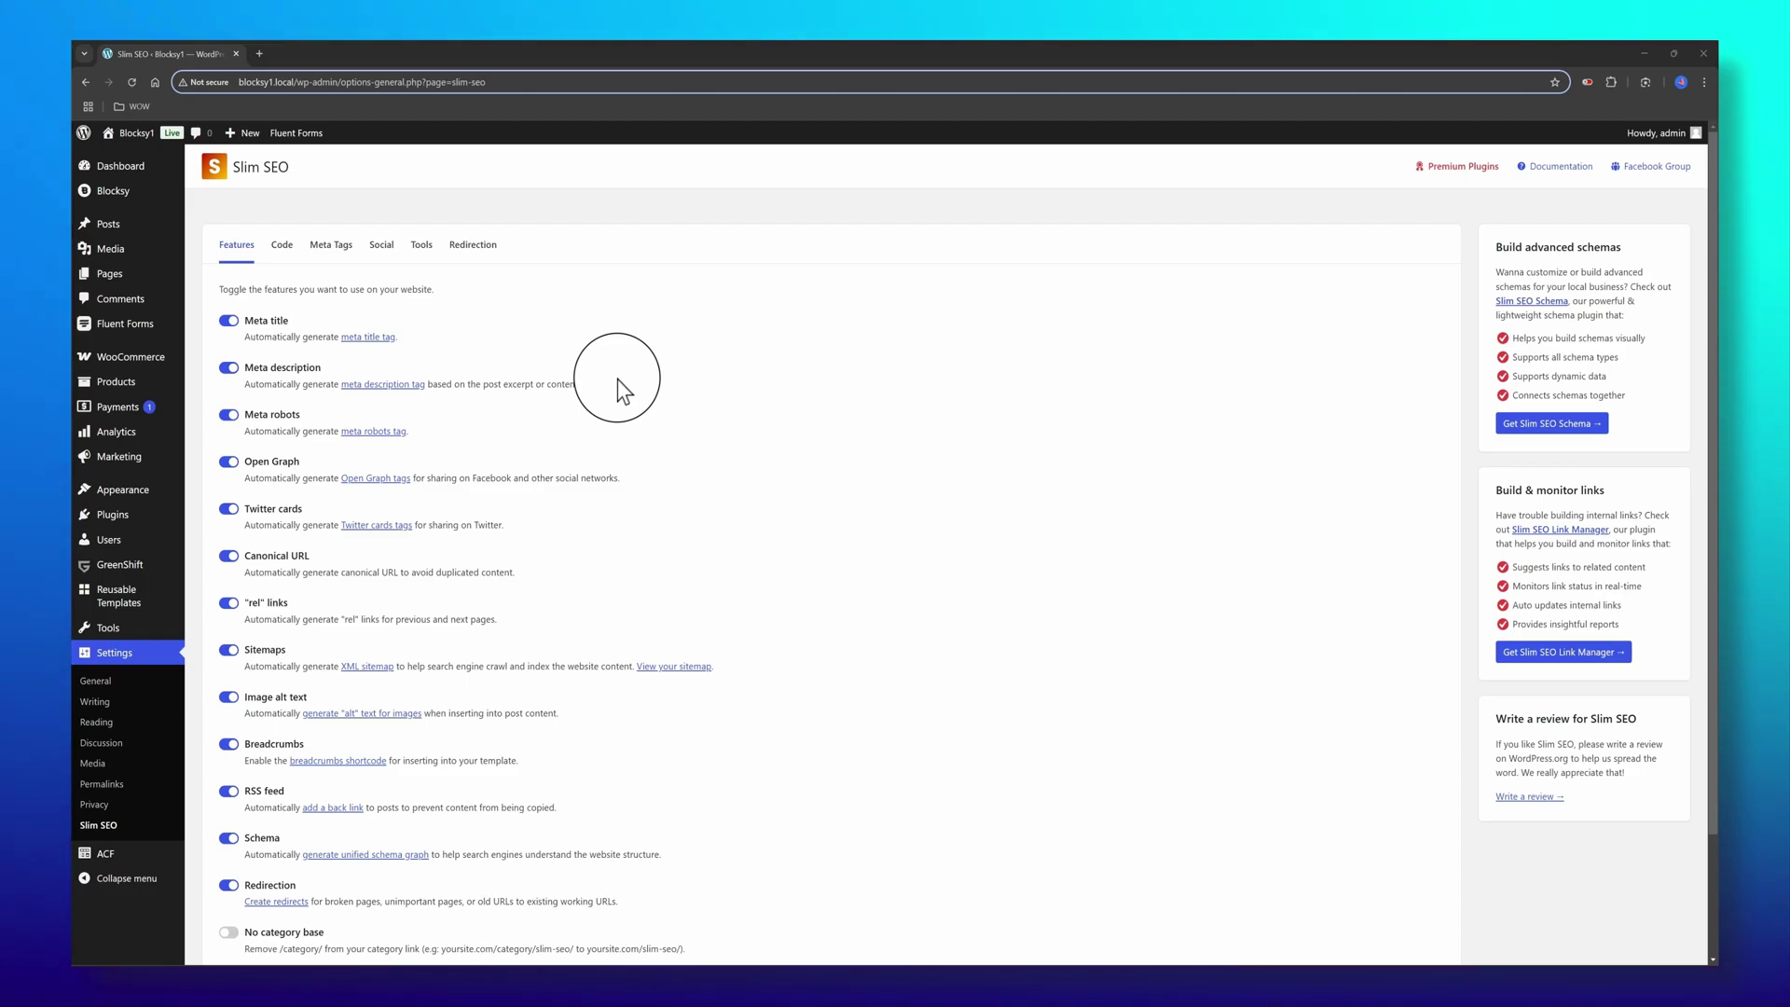
scroll(748, 388, "down", 1)
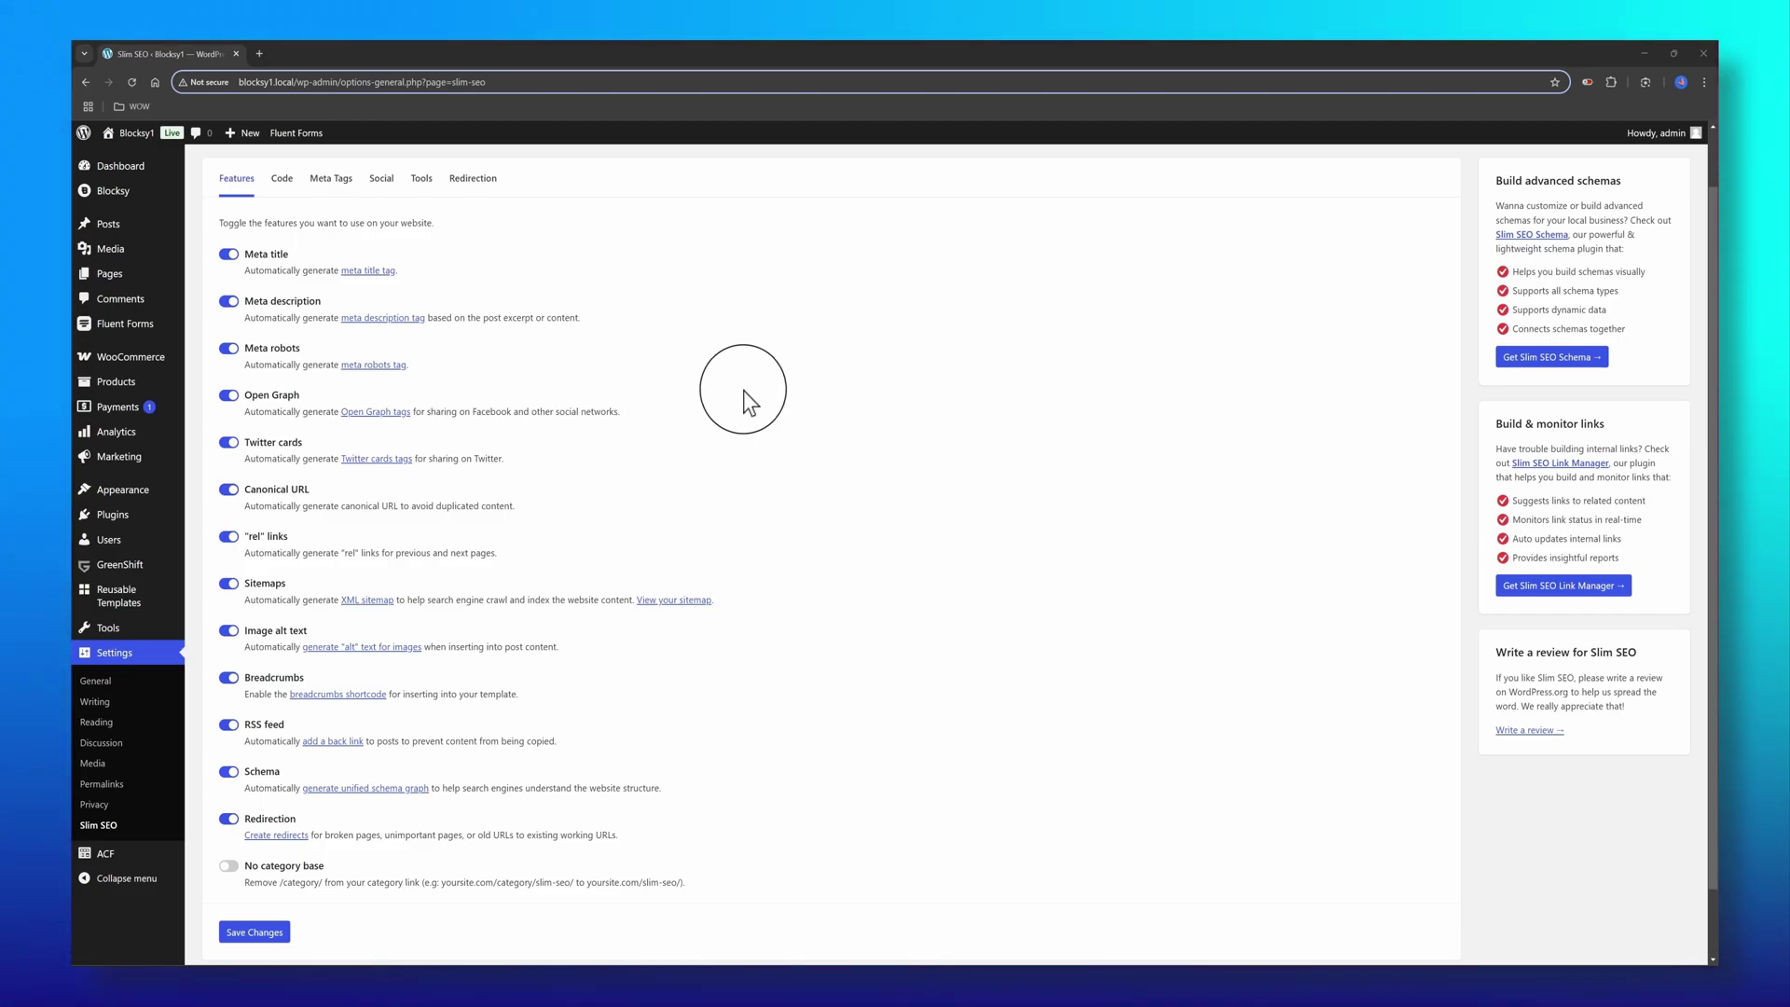
scroll(644, 313, "up", 1)
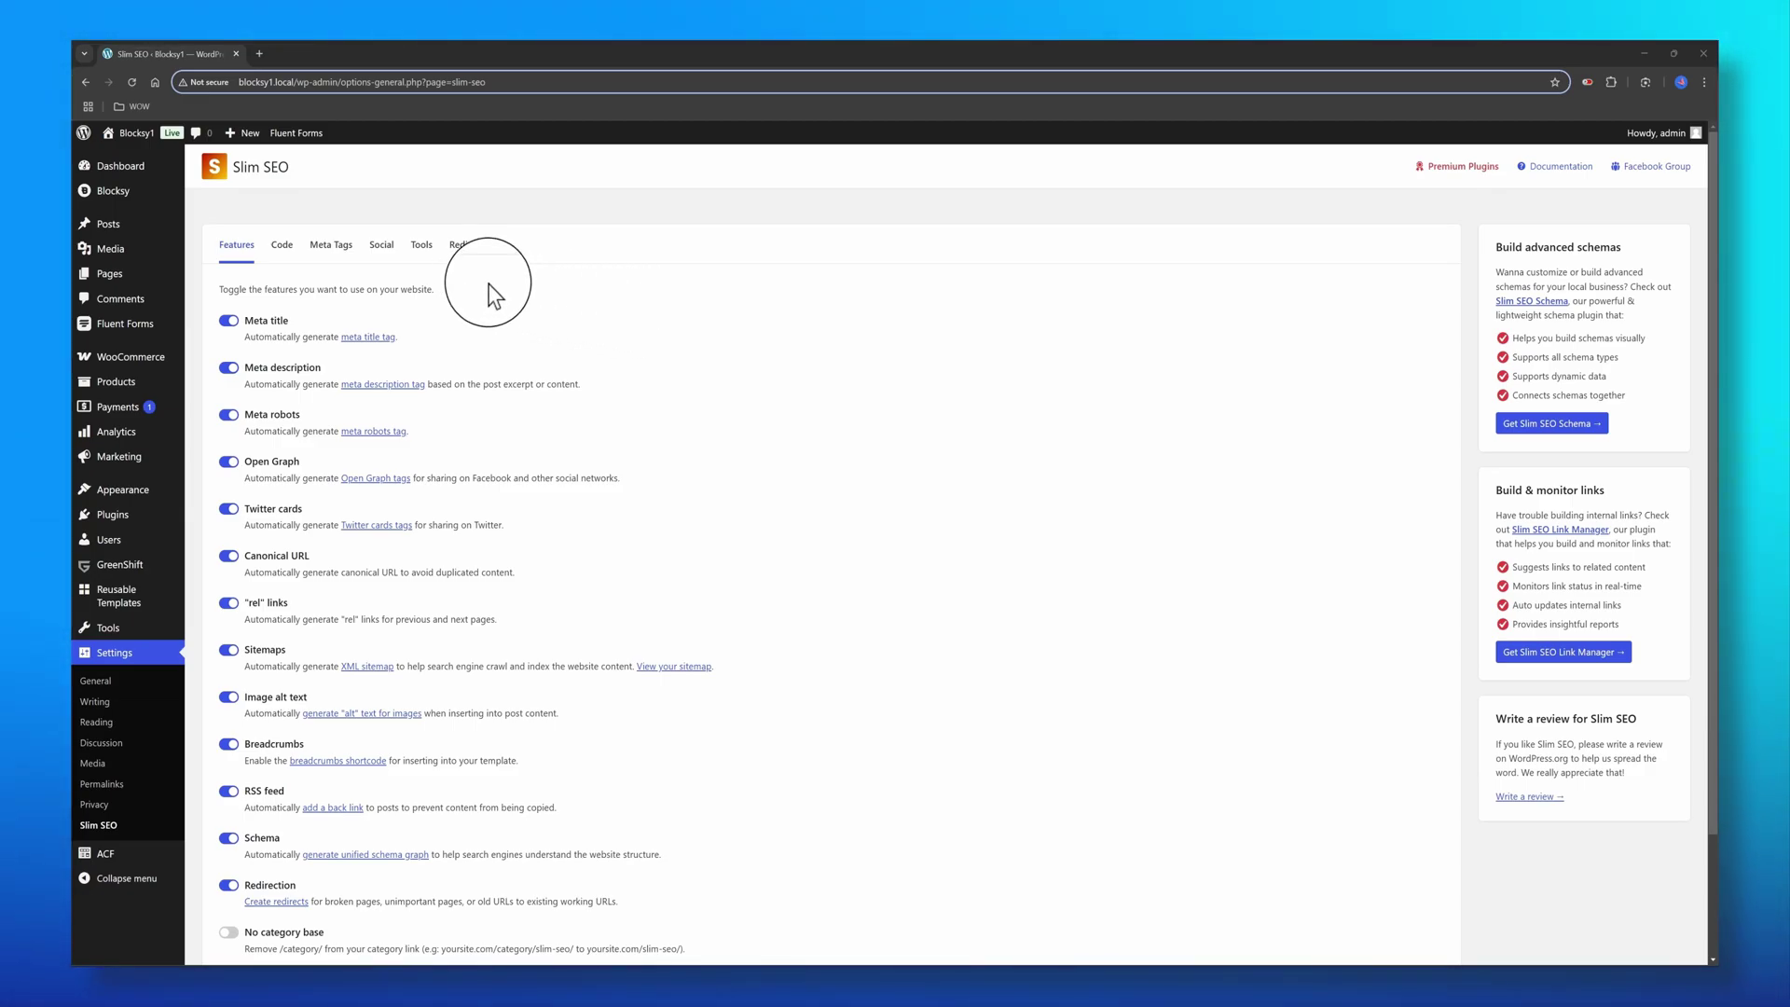
Show the Meta Tags settings for Product (product) and start editing its Meta title template
left_click(338, 257)
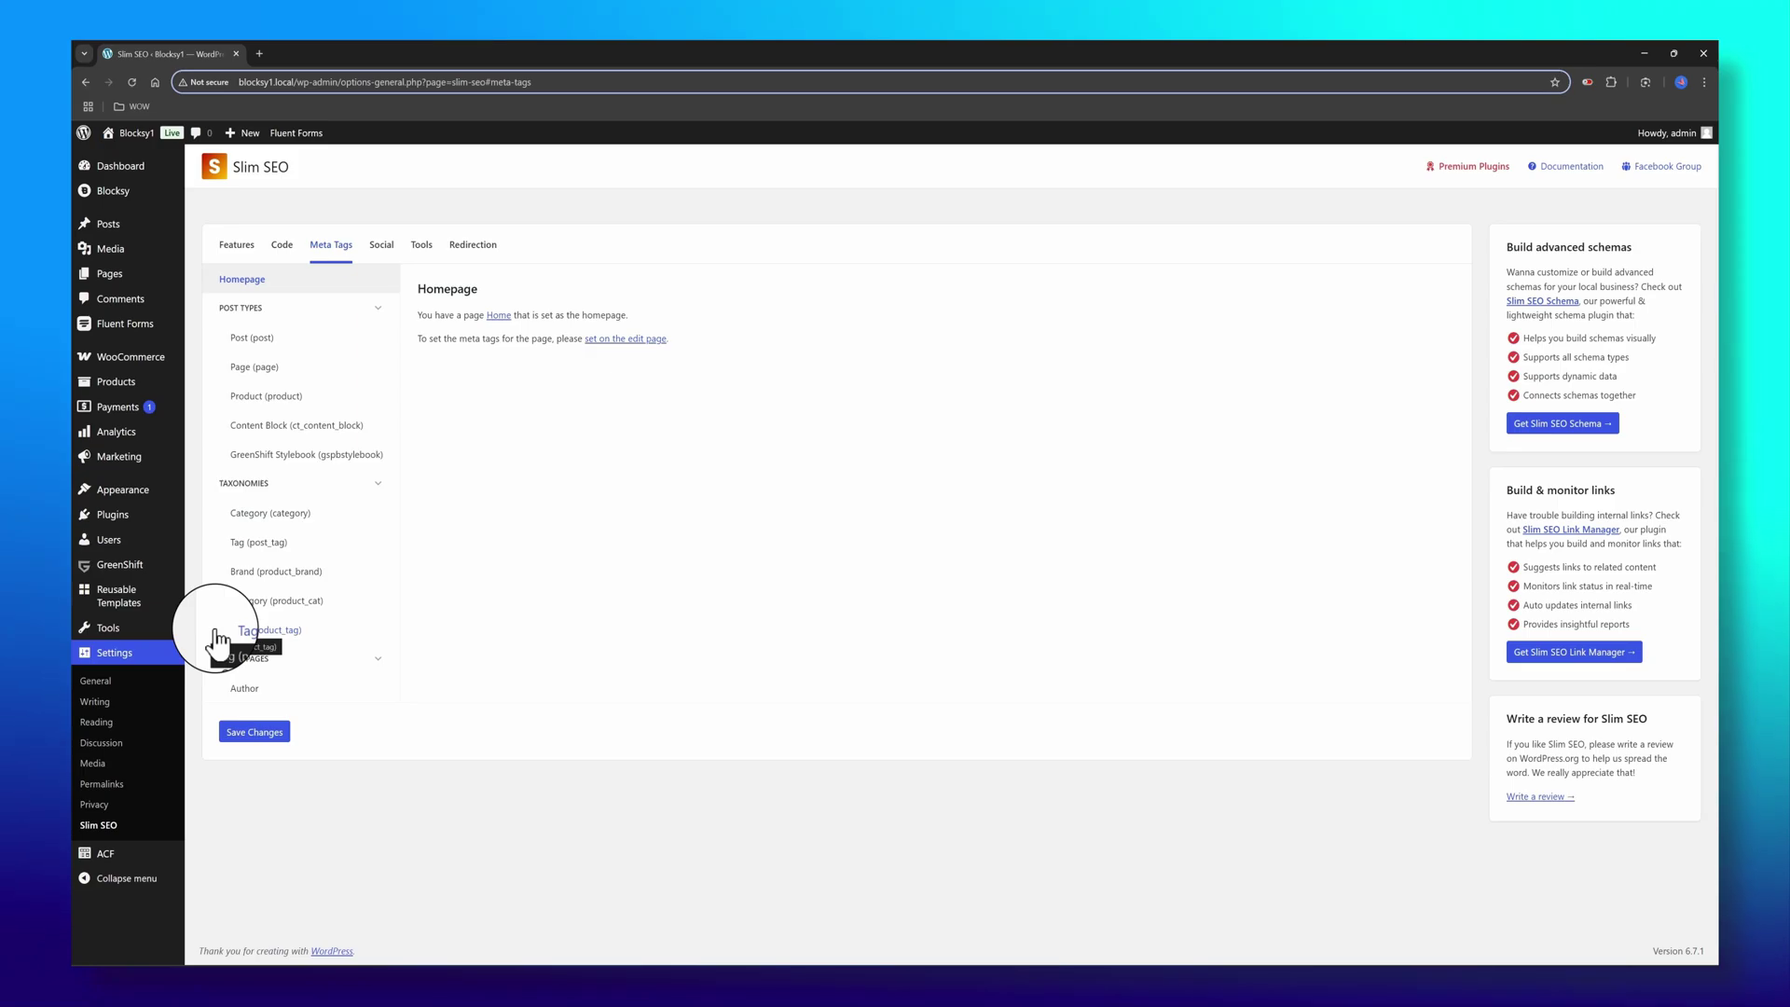
left_click(257, 399)
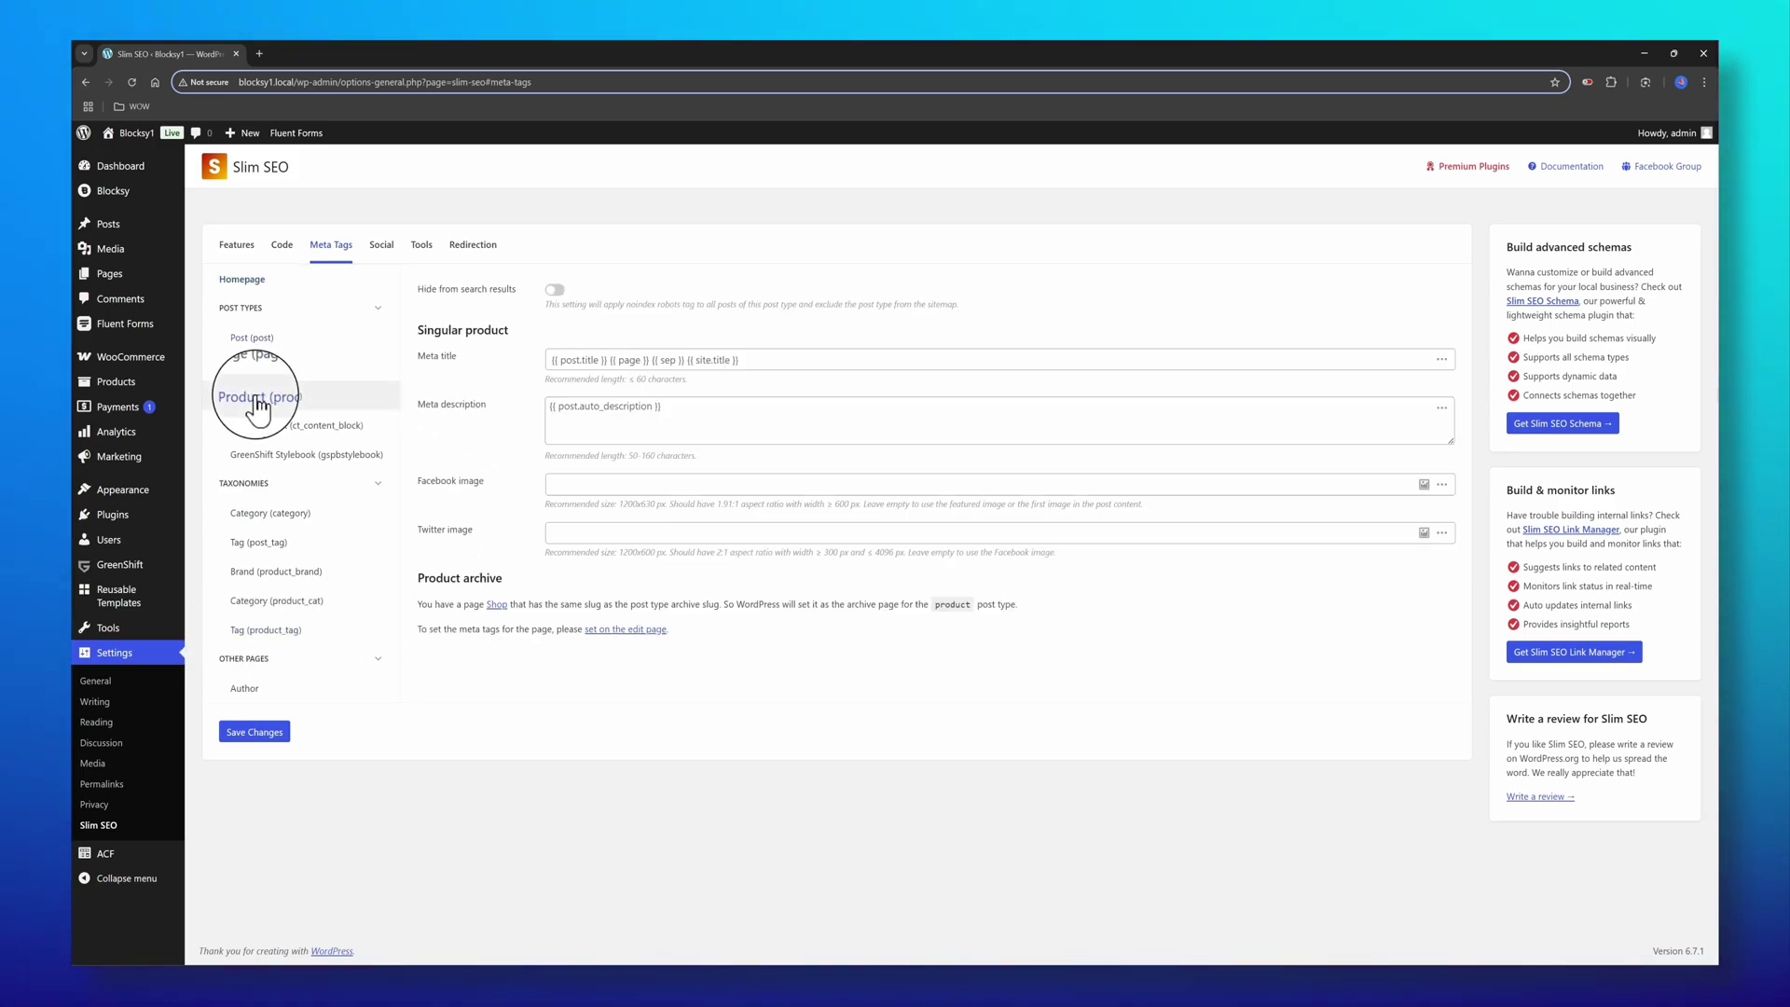
left_click(600, 367)
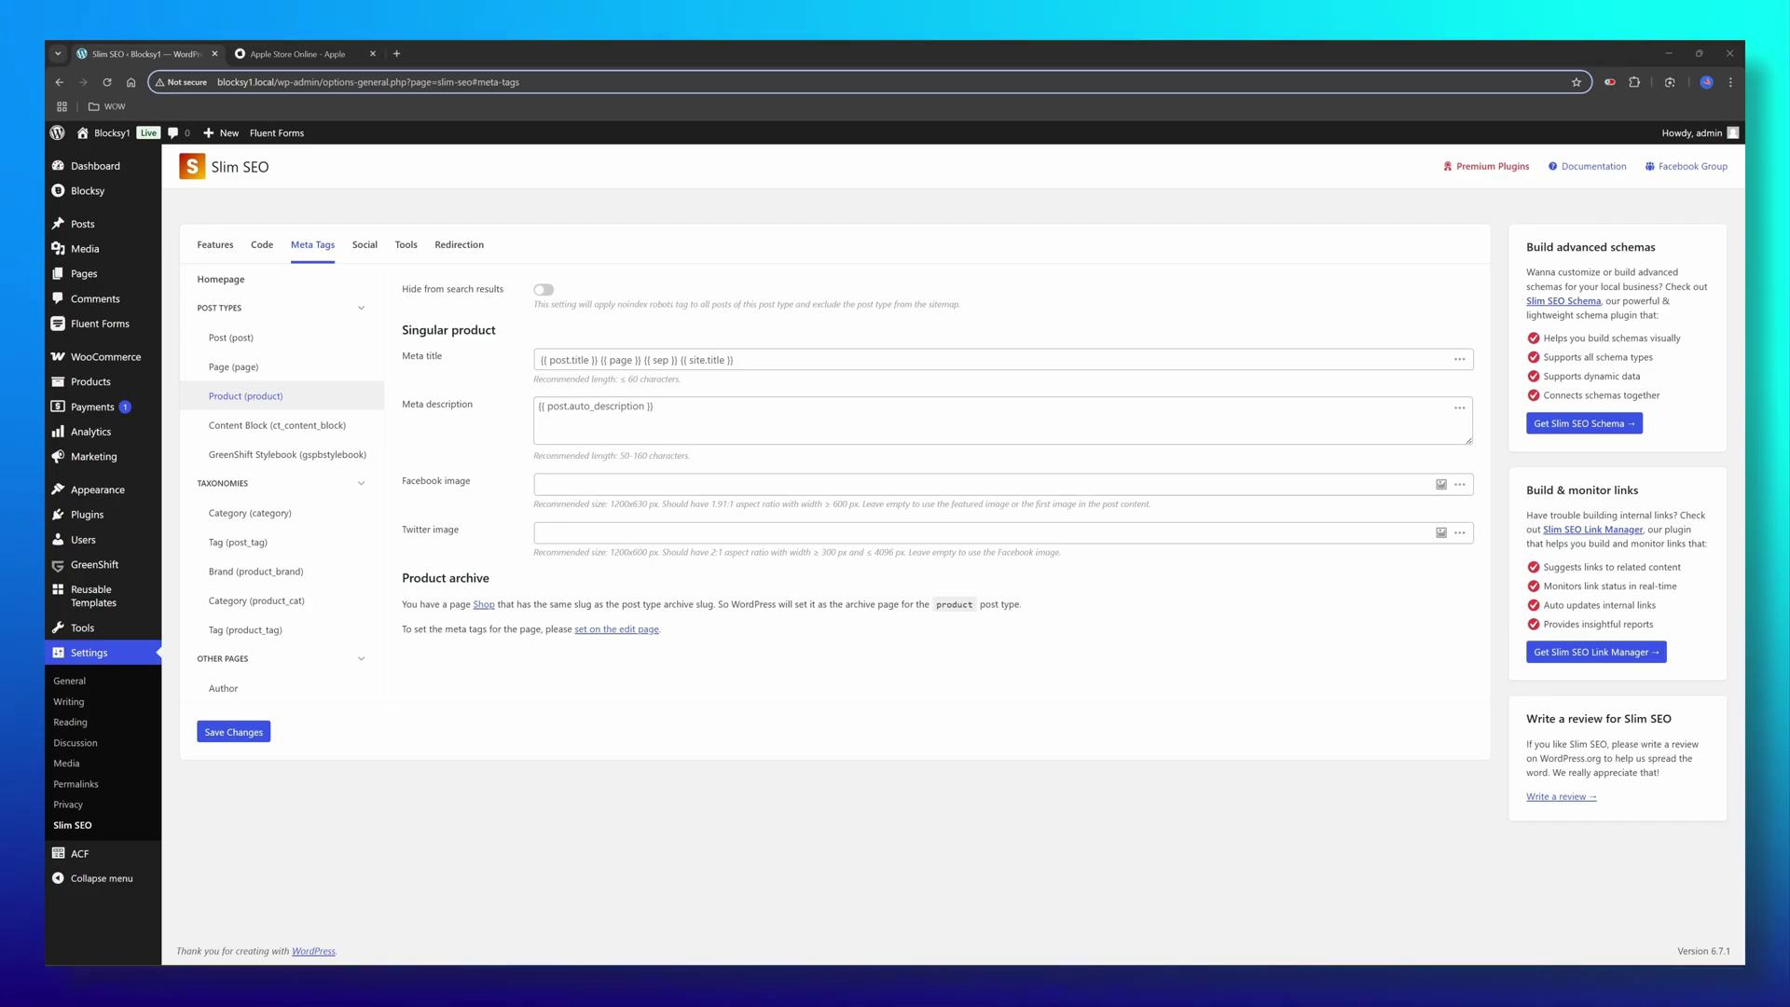
View the Apple Store page source and select its 'Apple Store Online - Apple' title tag
left_click(321, 58)
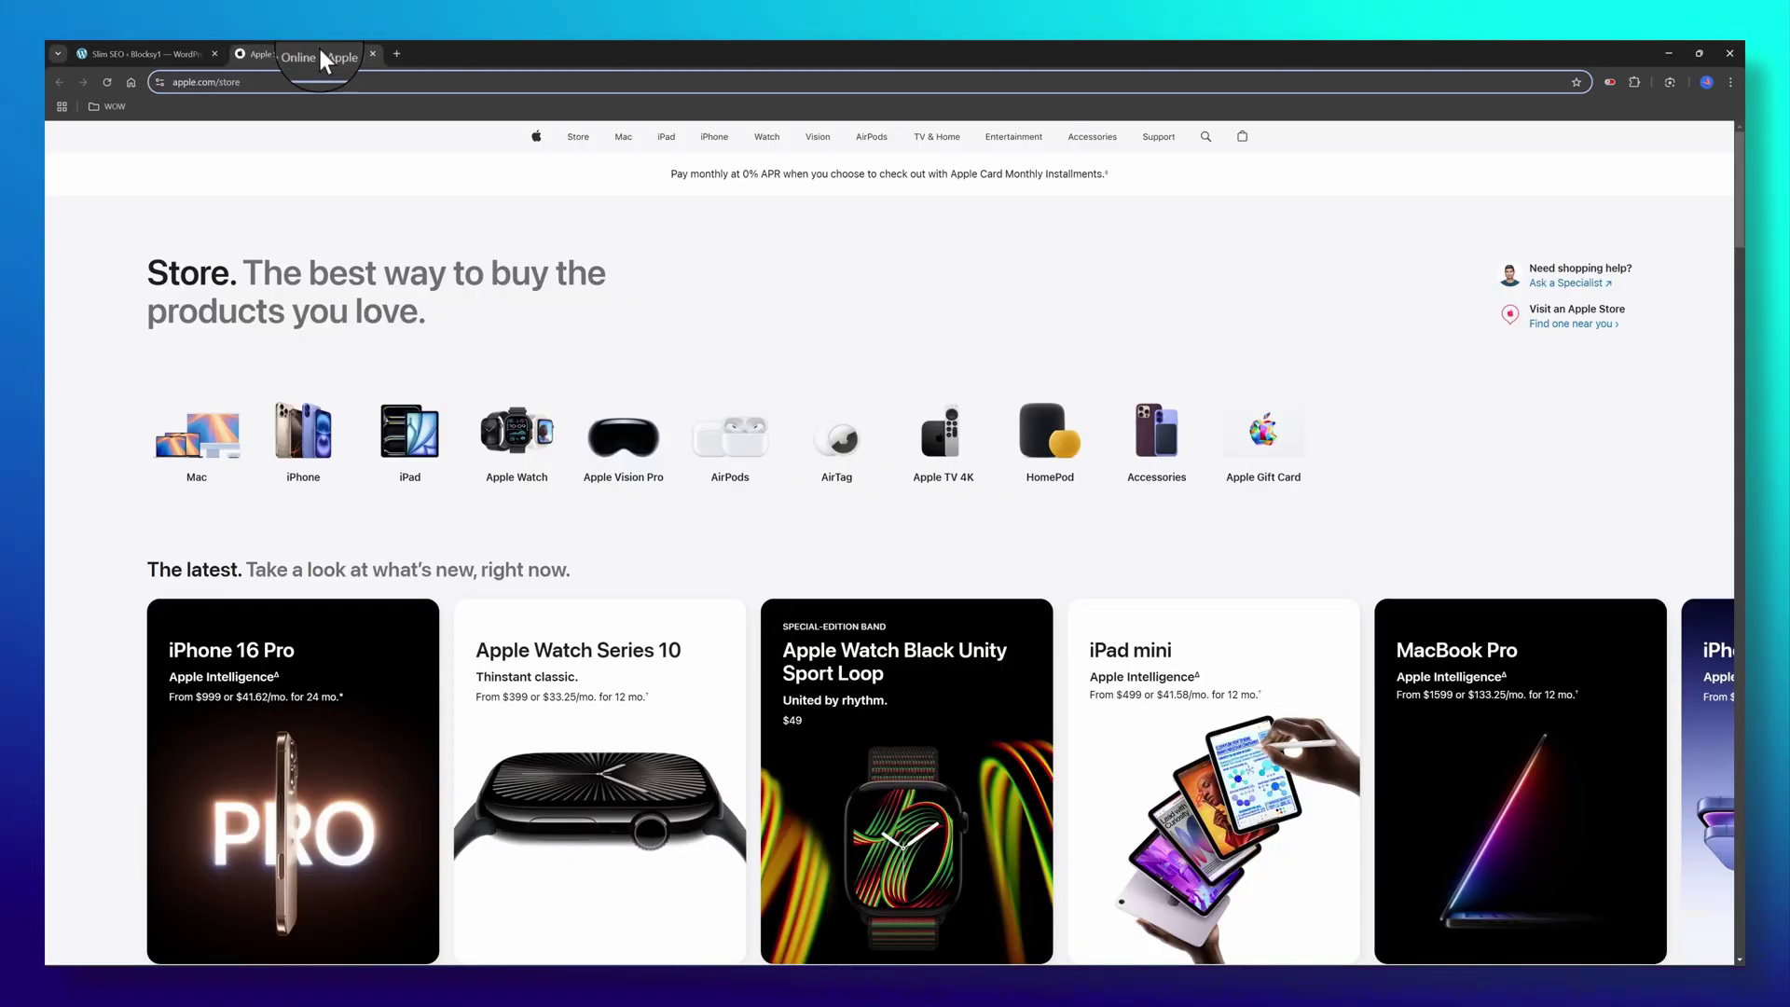
right_click(84, 235)
left_click(164, 527)
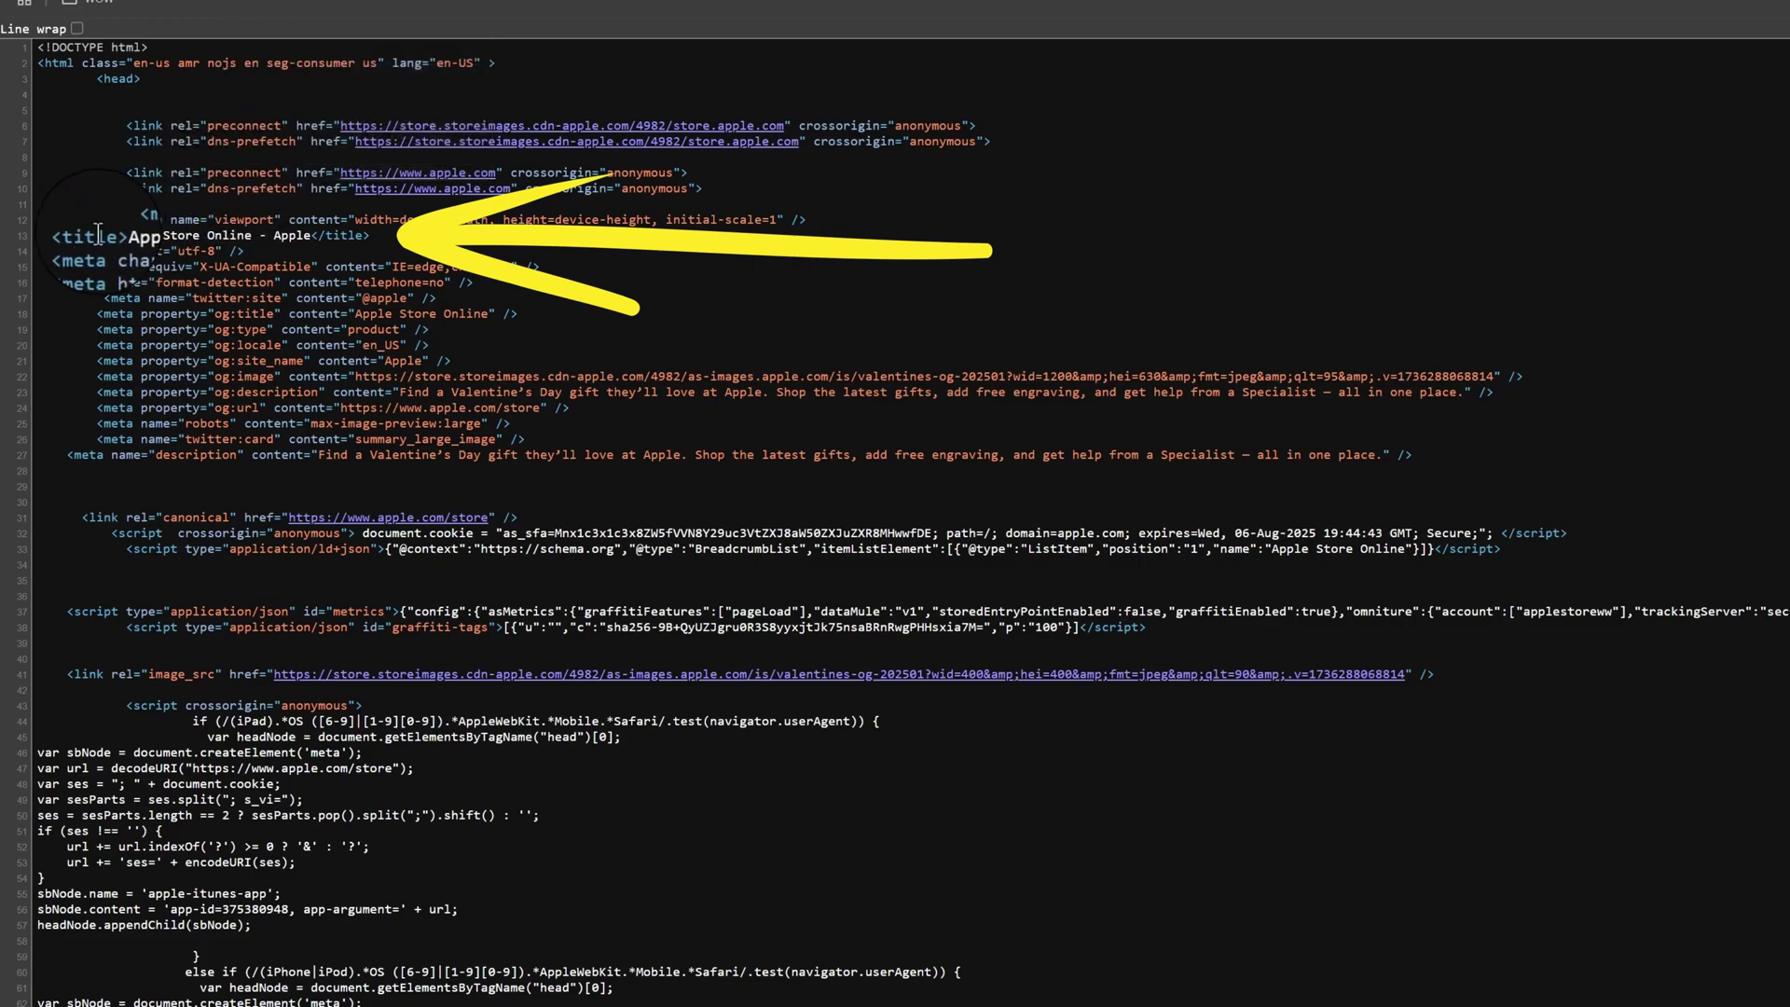
left_click_drag(60, 236, 374, 236)
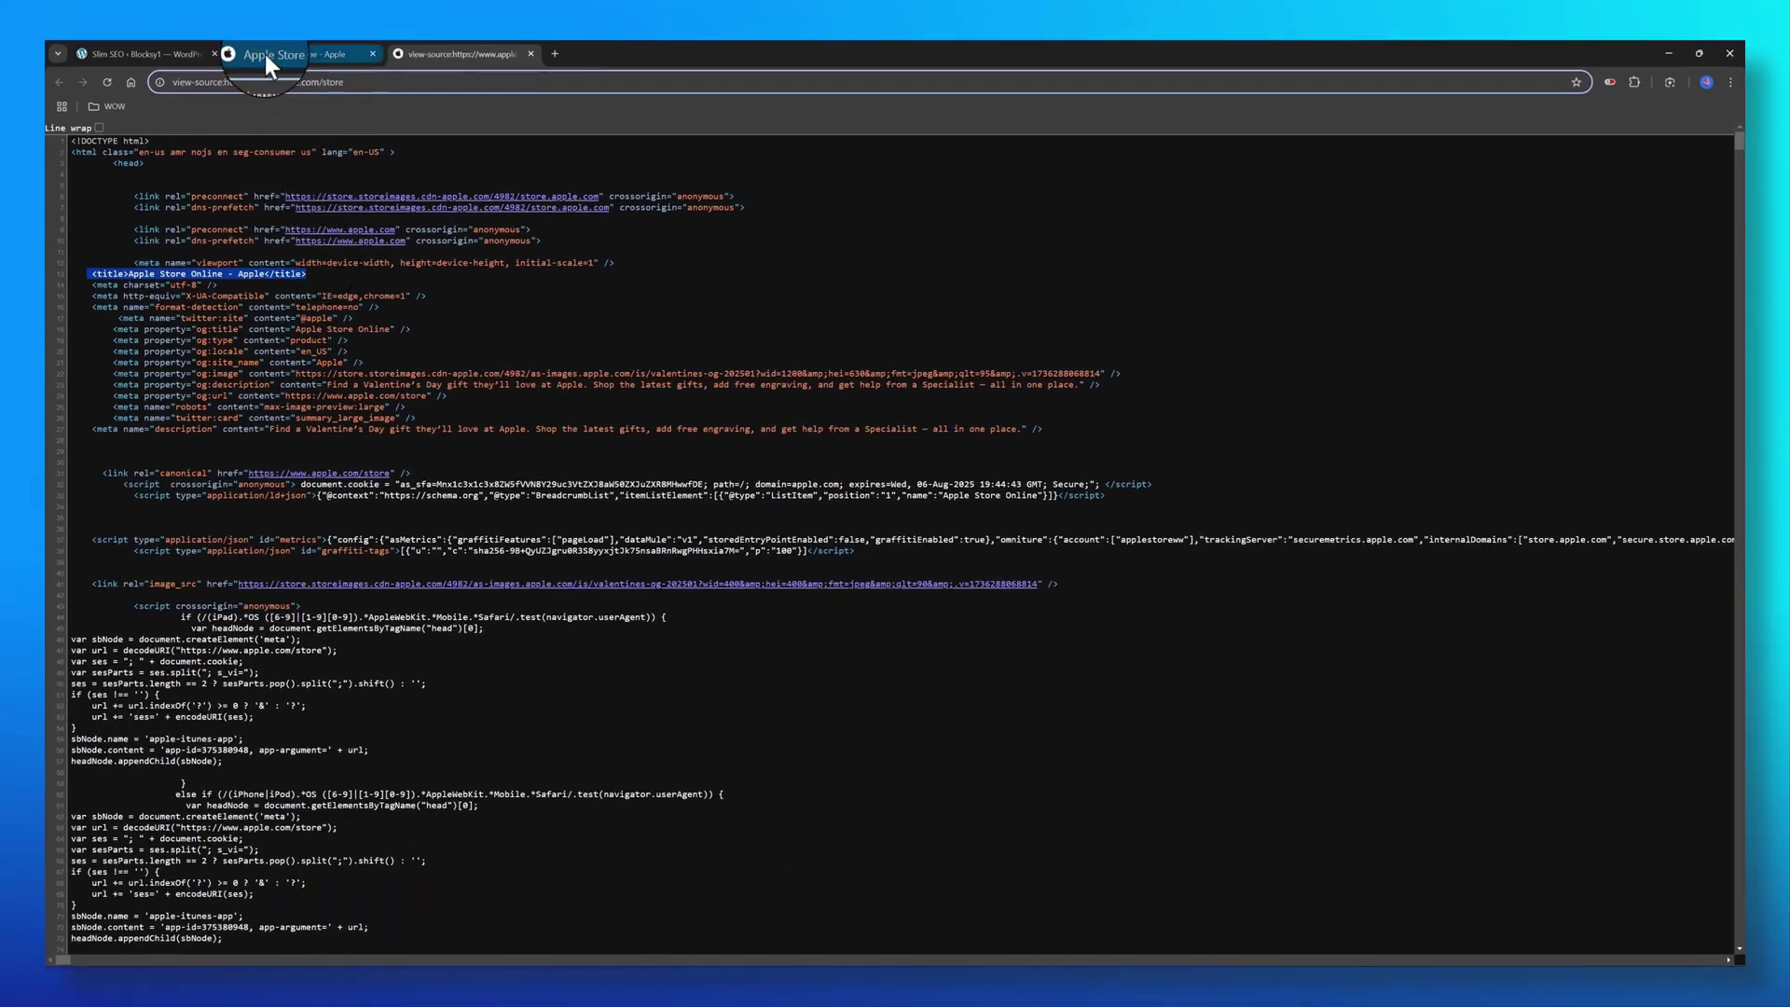
Select the Apple Store page address, bookmark the page with Ctrl+D, then remove the bookmark
left_click(265, 54)
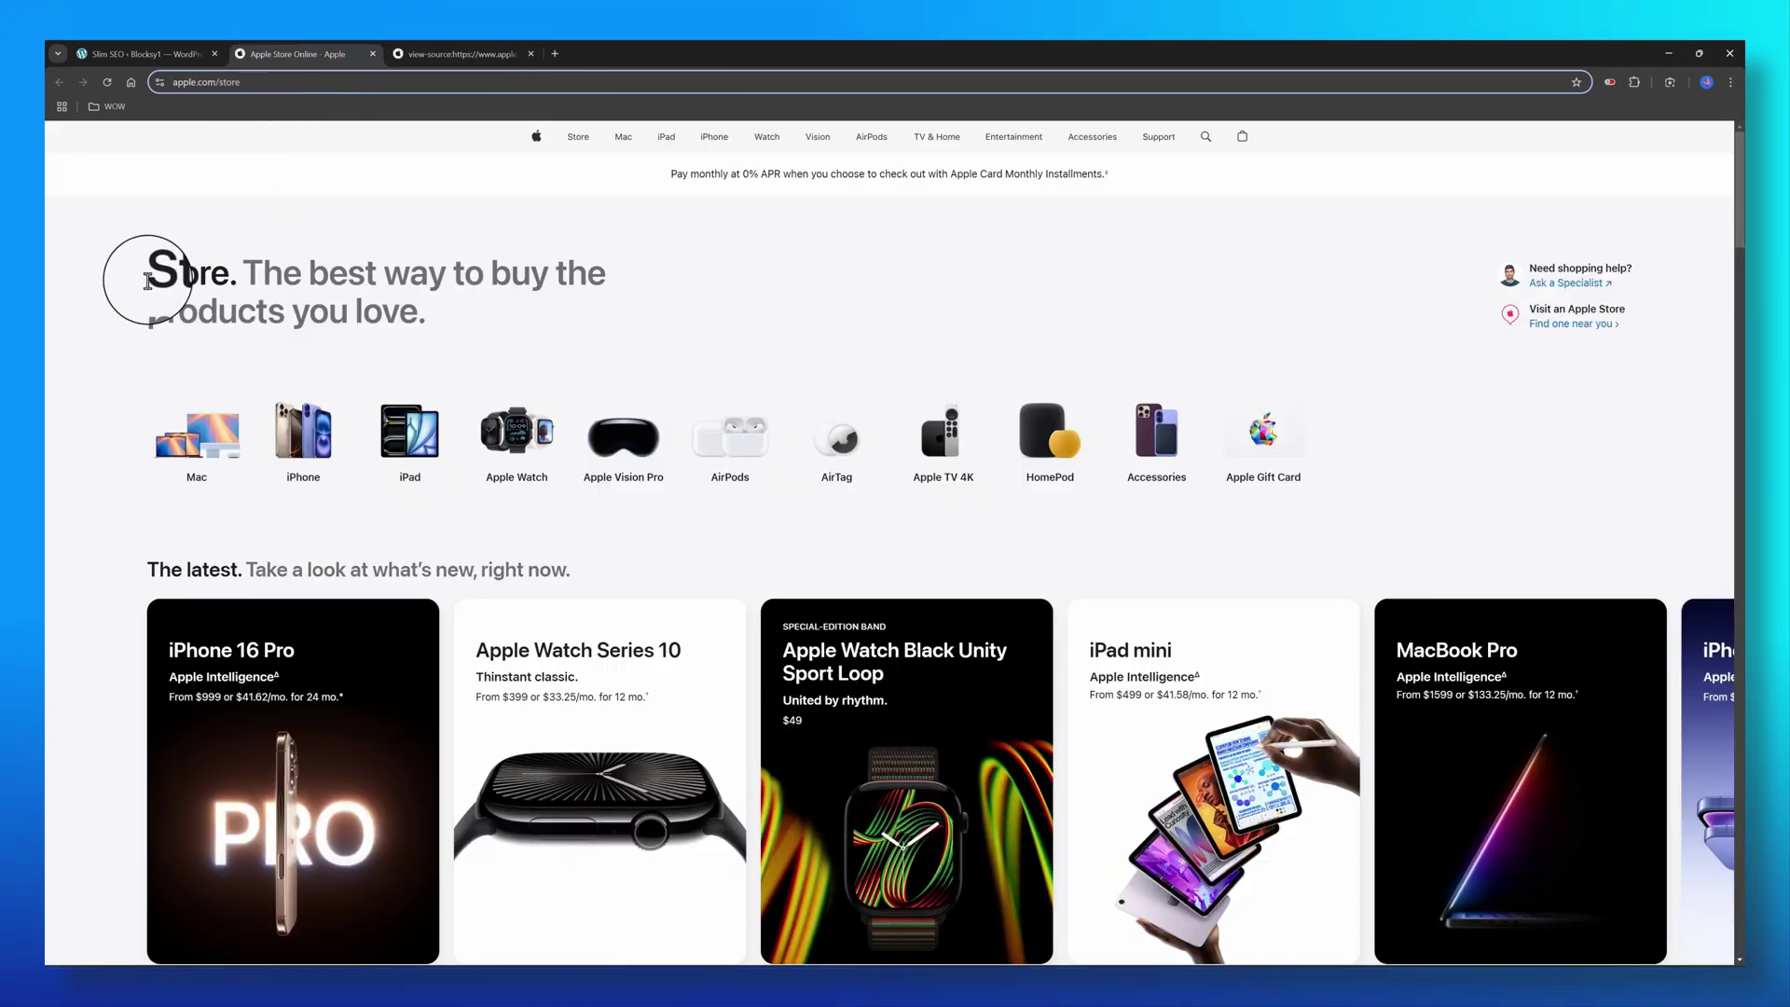
left_click(266, 82)
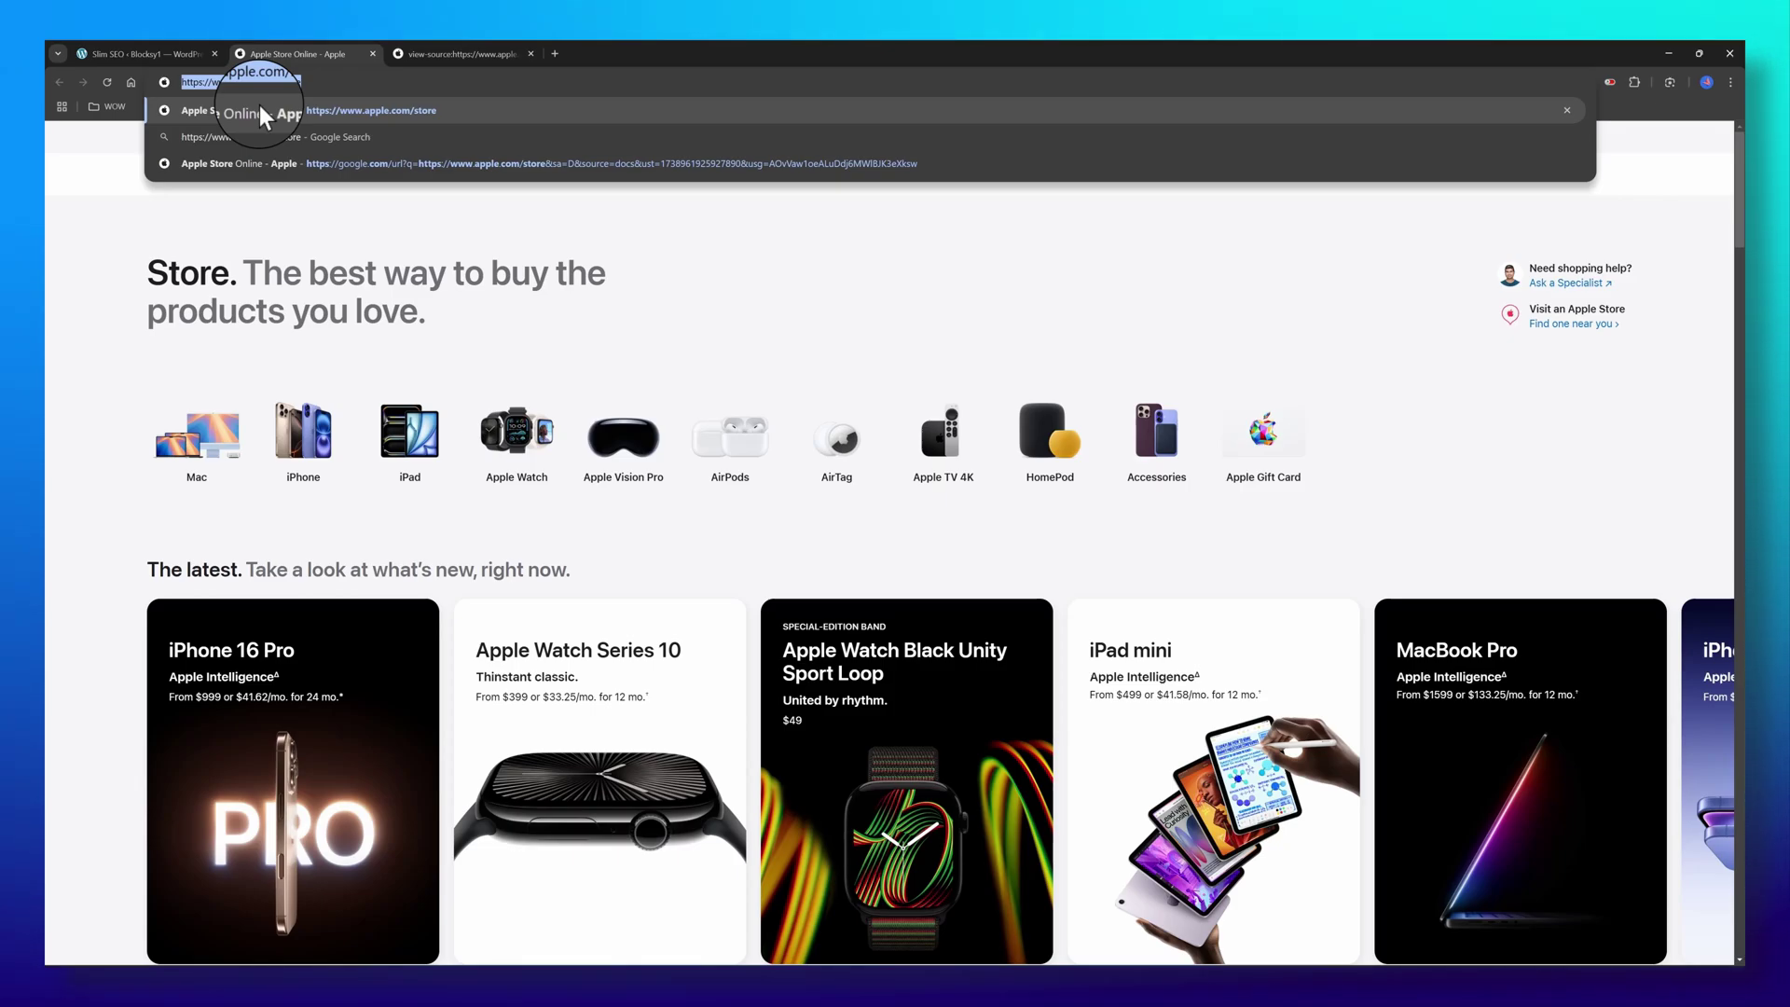
left_click(76, 200)
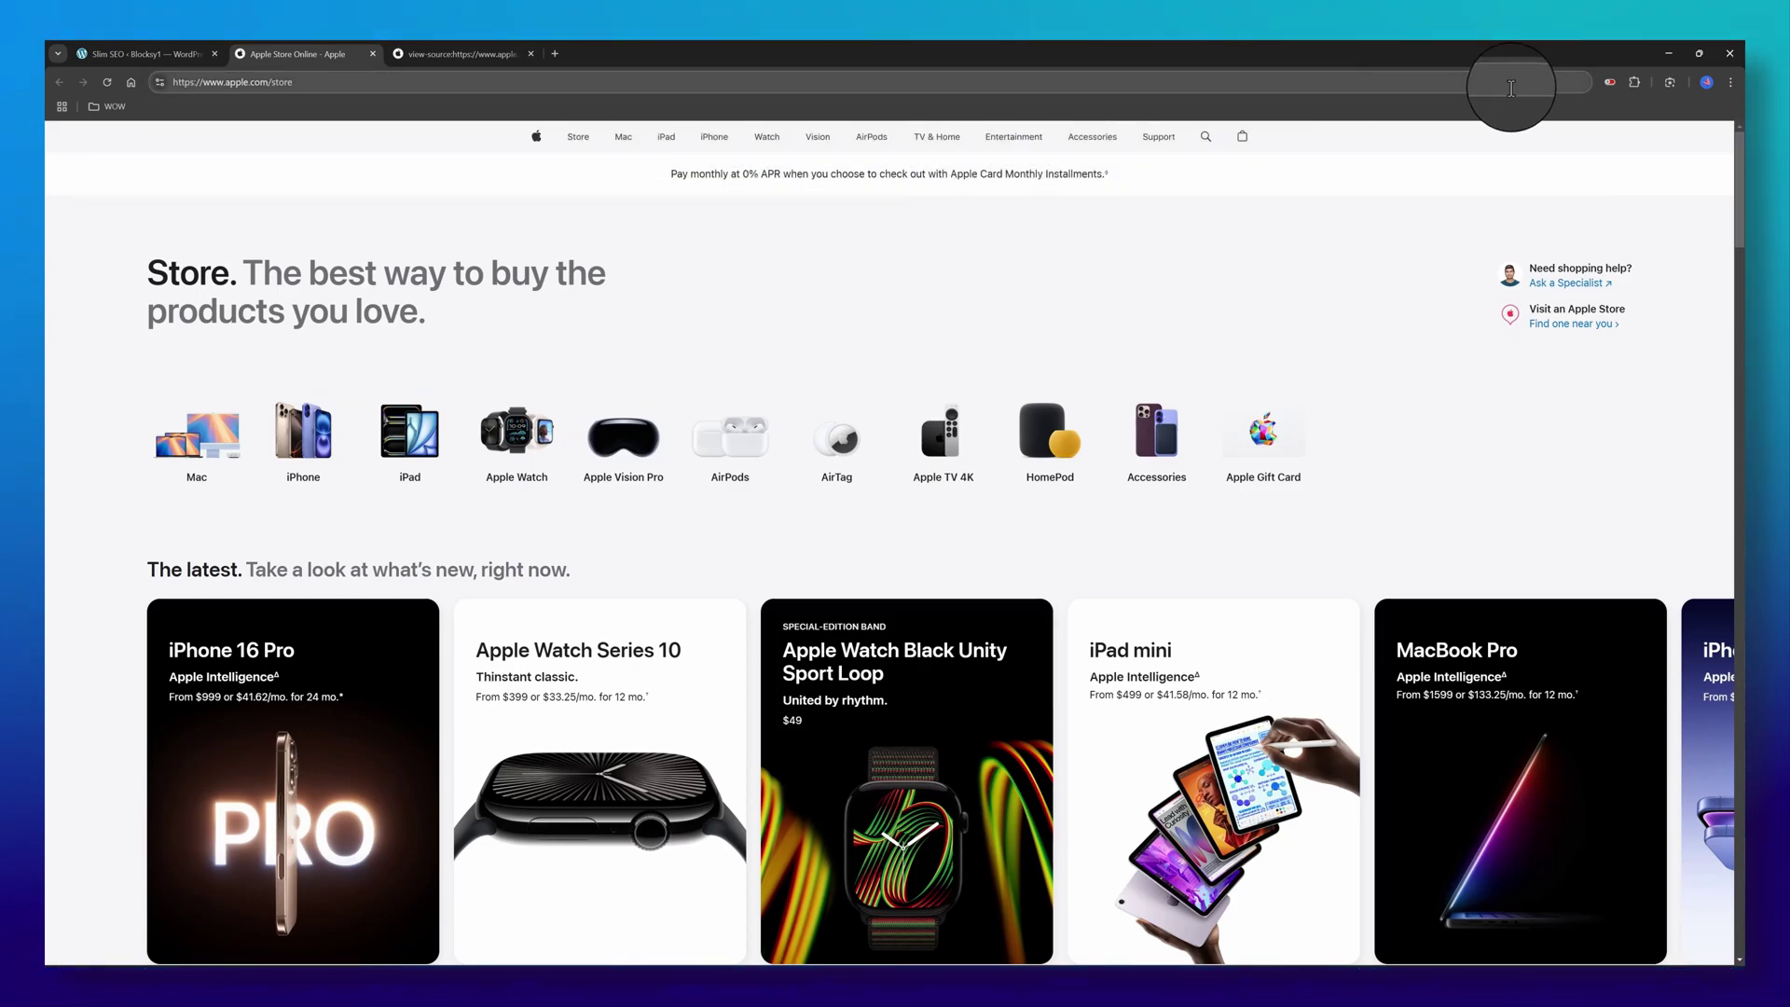
key("ctrl+d")
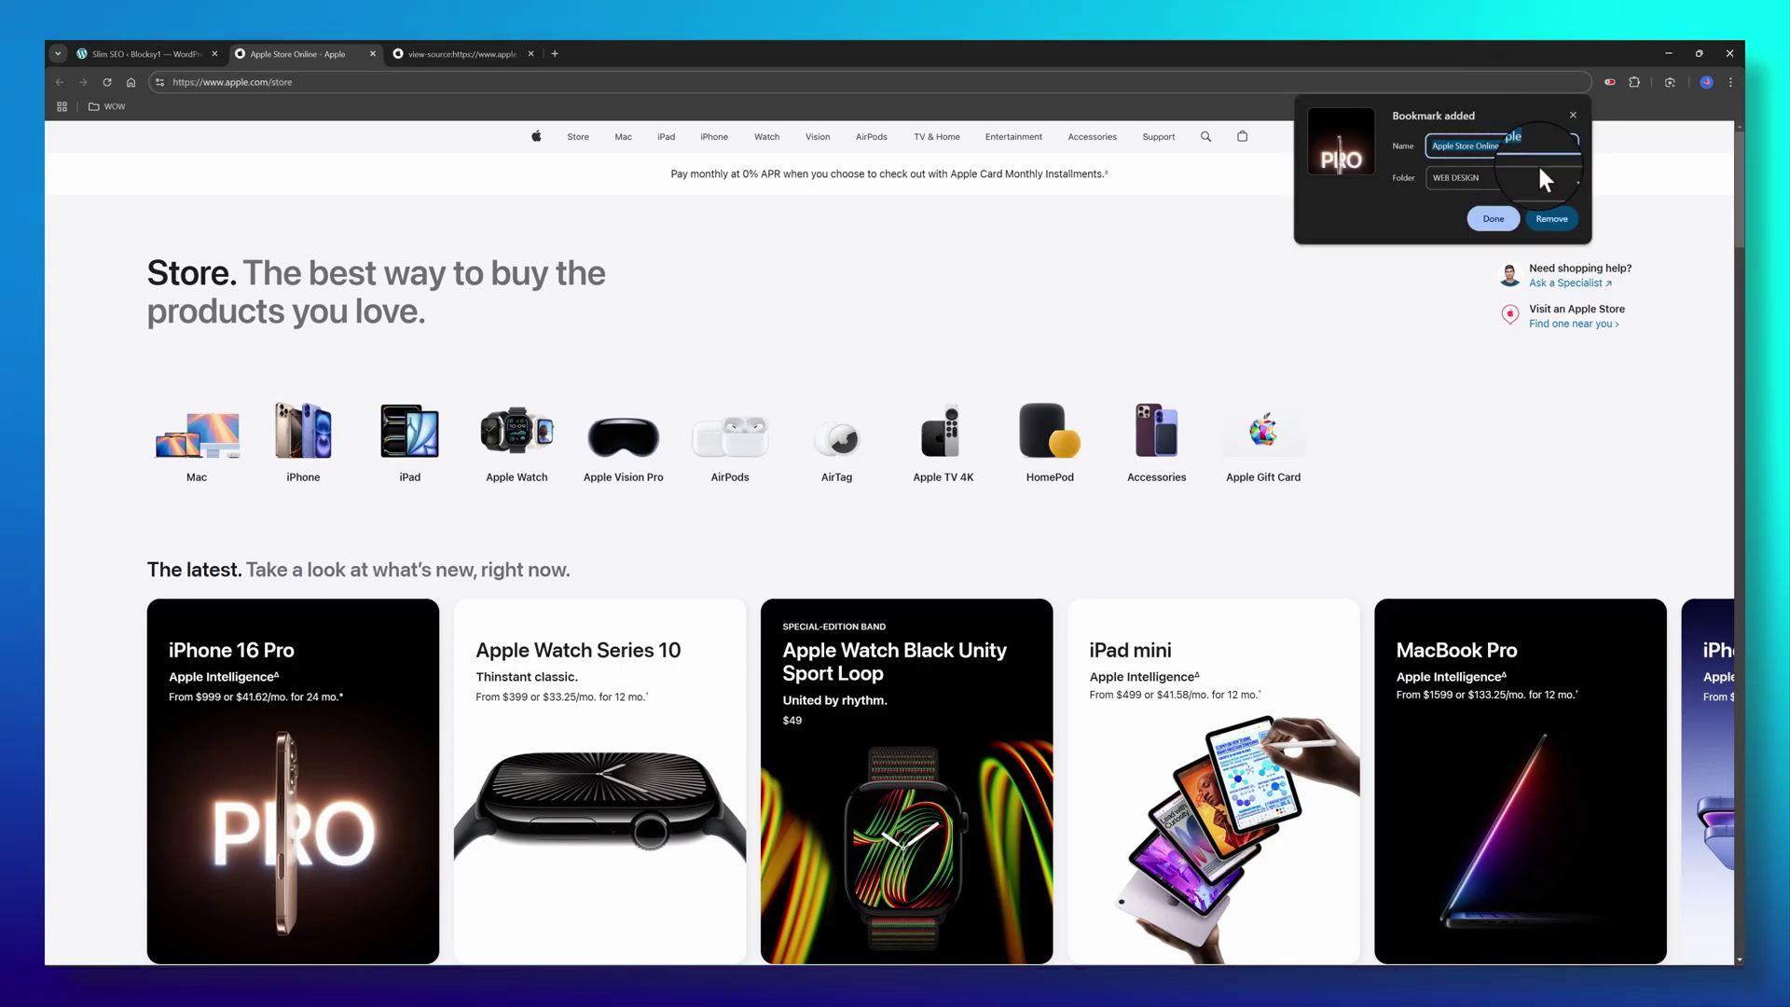
left_click(1552, 218)
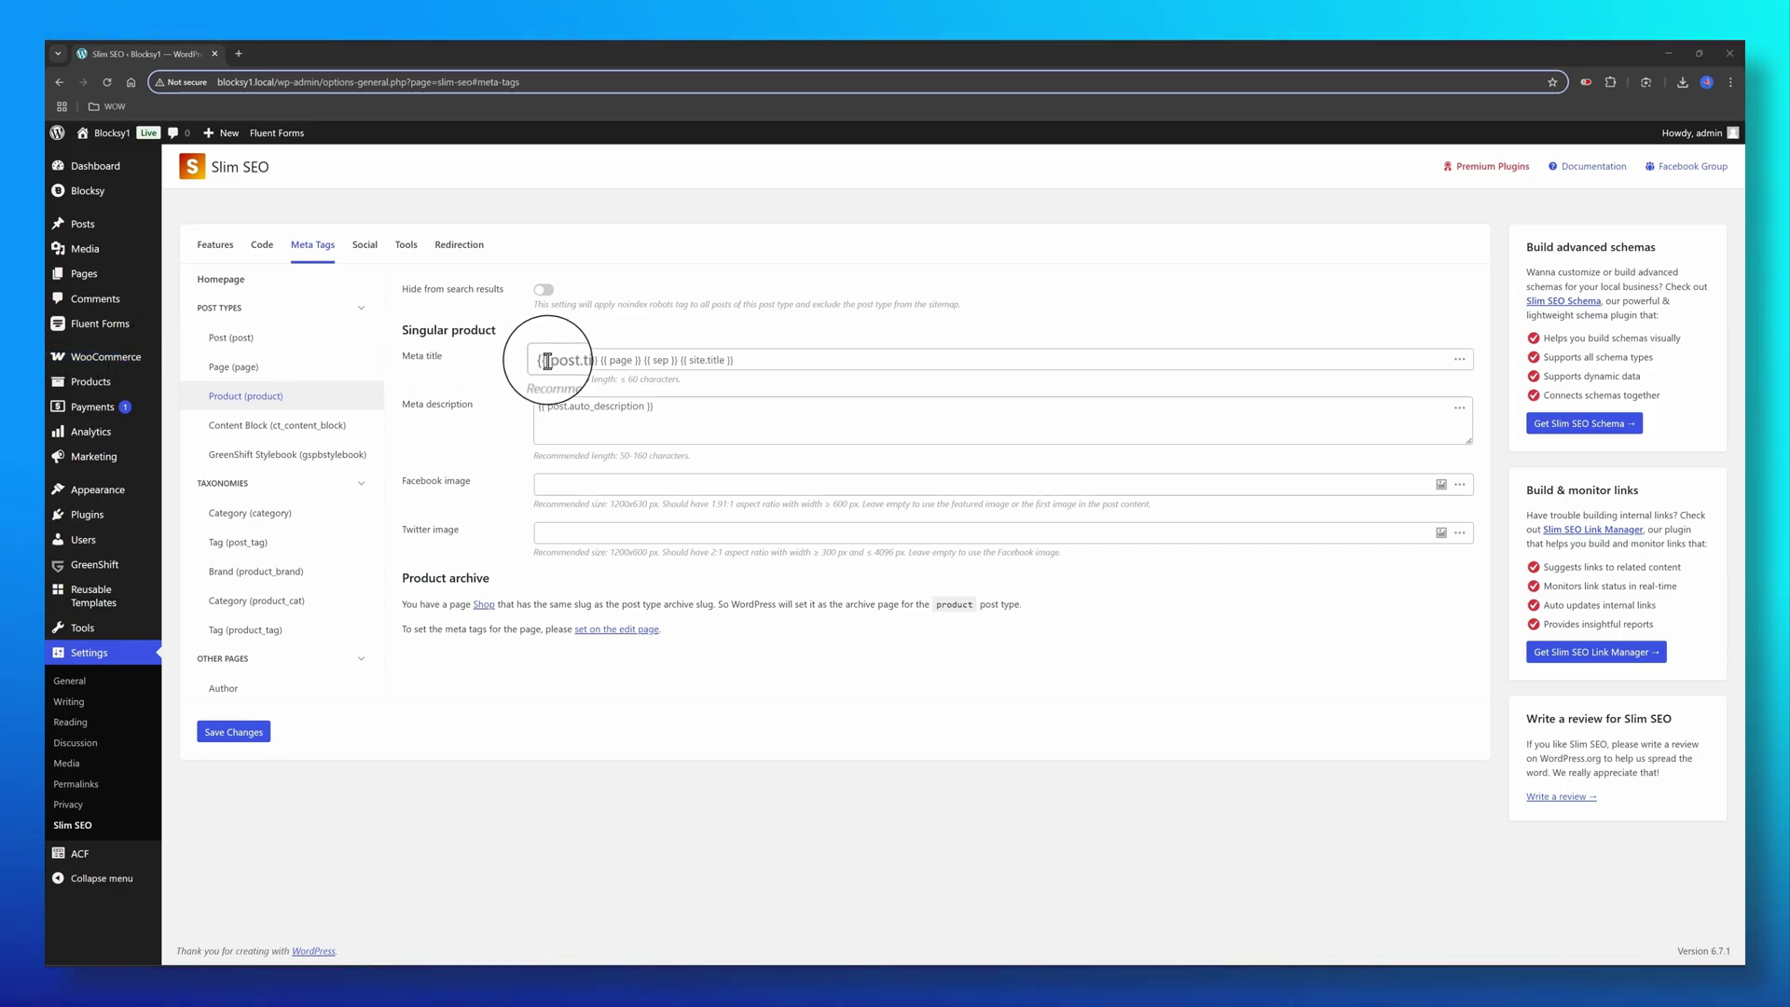
Select post.title in the Product Meta title template
left_click_drag(546, 361, 587, 360)
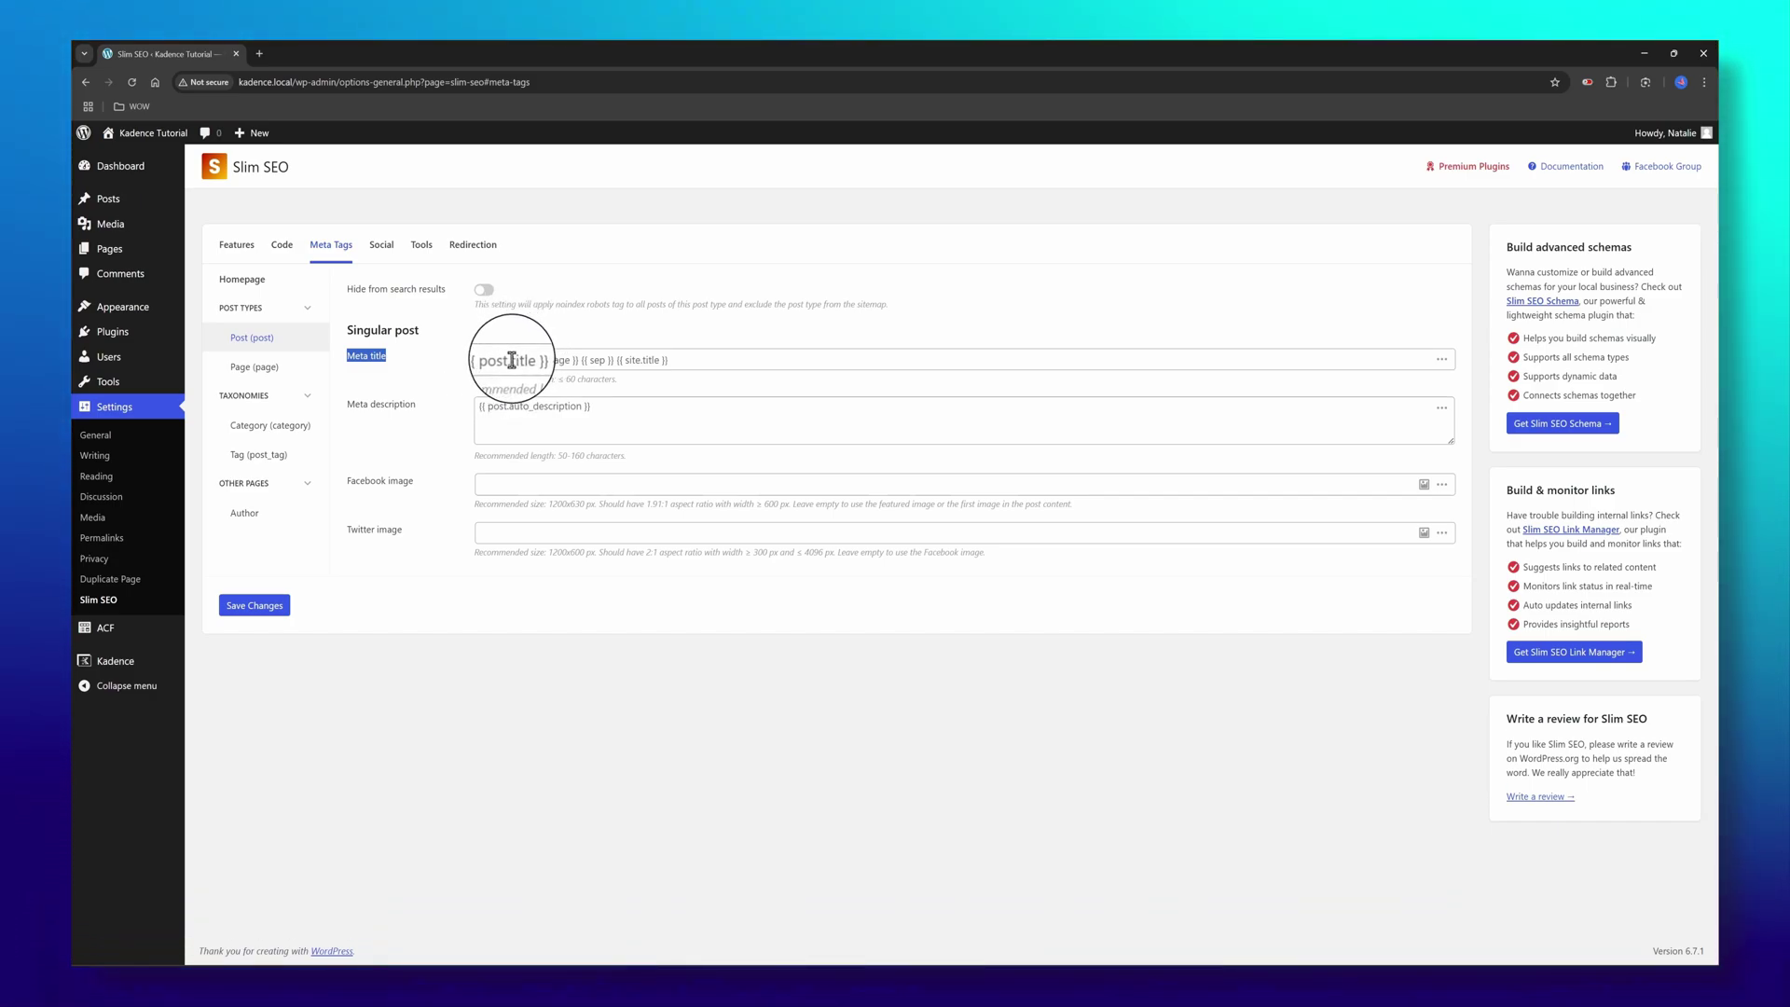
Replace the post Meta title with 'Charity - Grant Distributions Continue to increase in 2025!'
double_click(499, 361)
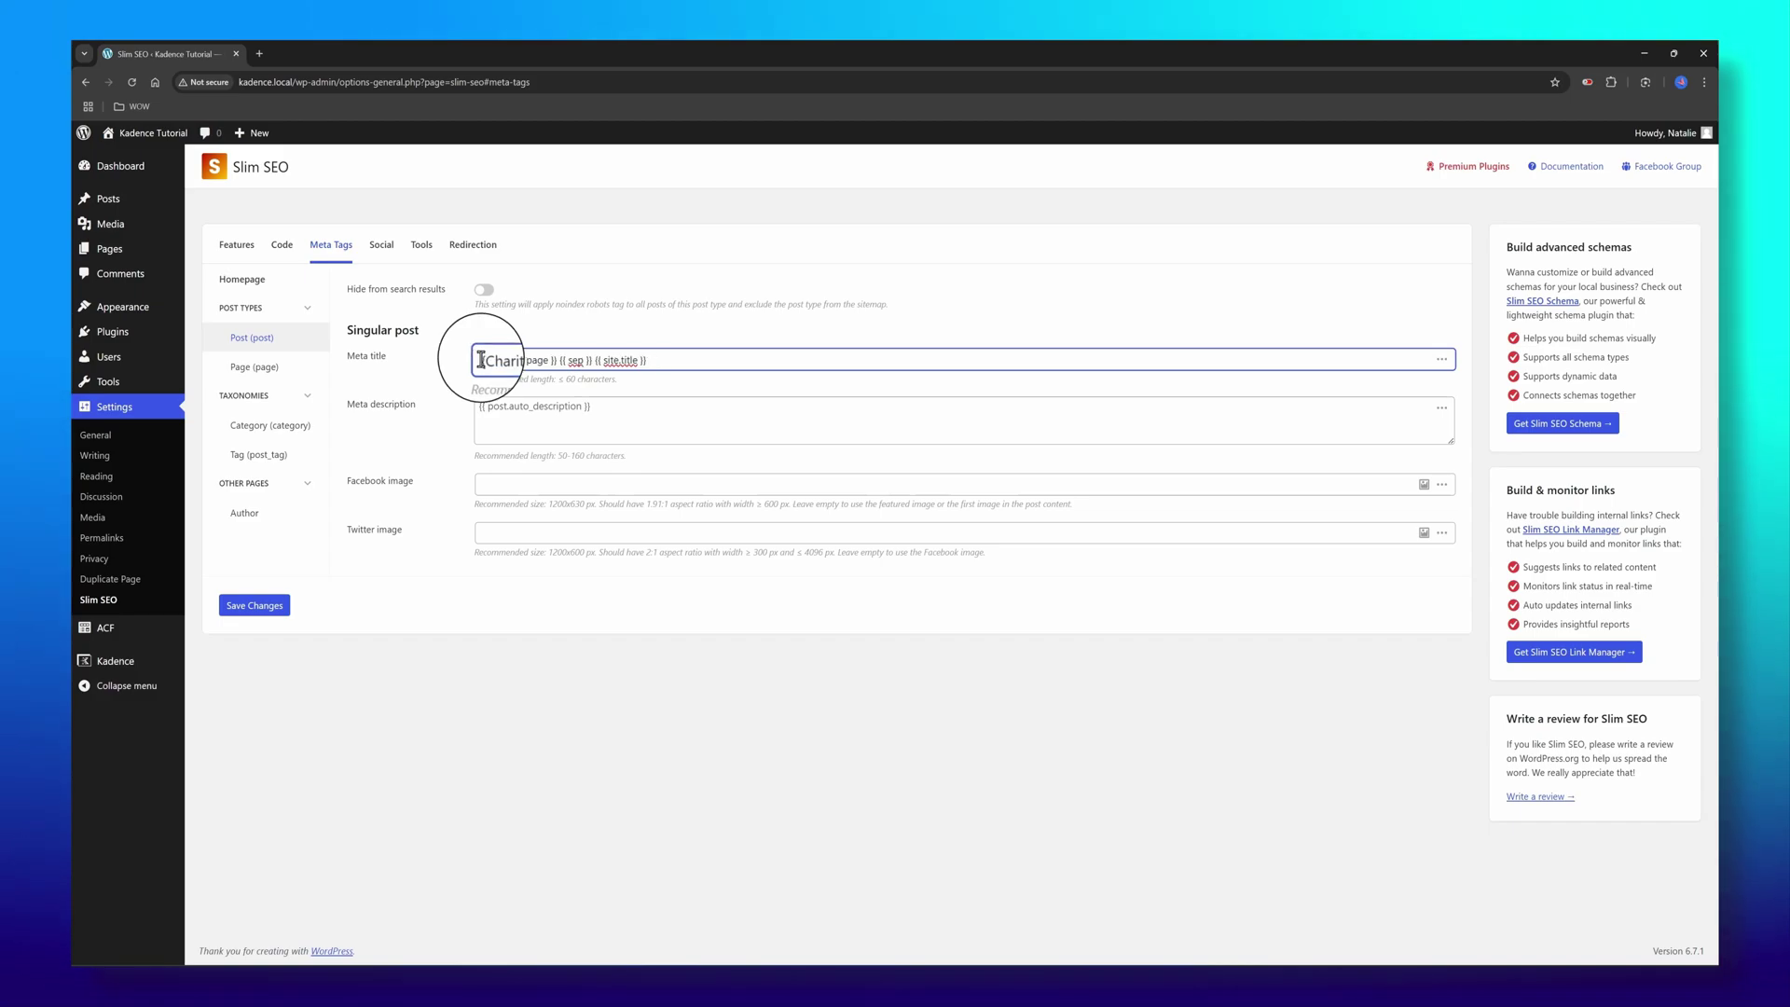
left_click_drag(515, 360, 723, 366)
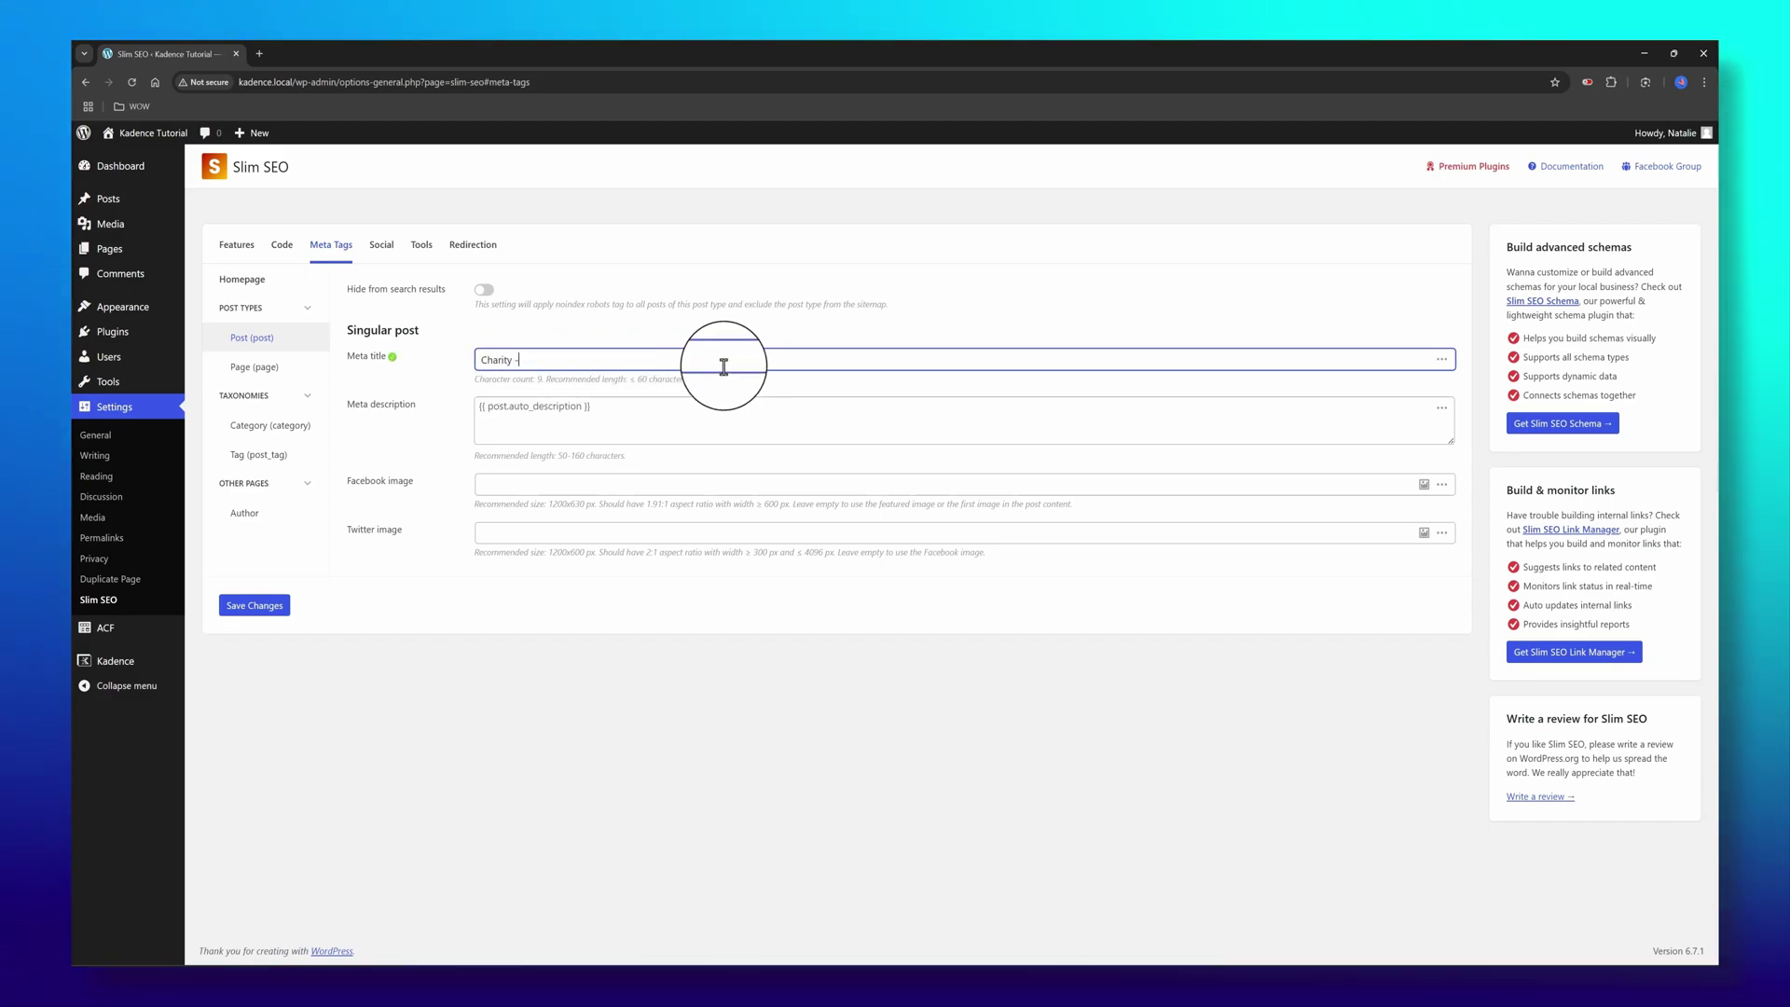
type("Grant Distributions Continue to increase in 2025!")
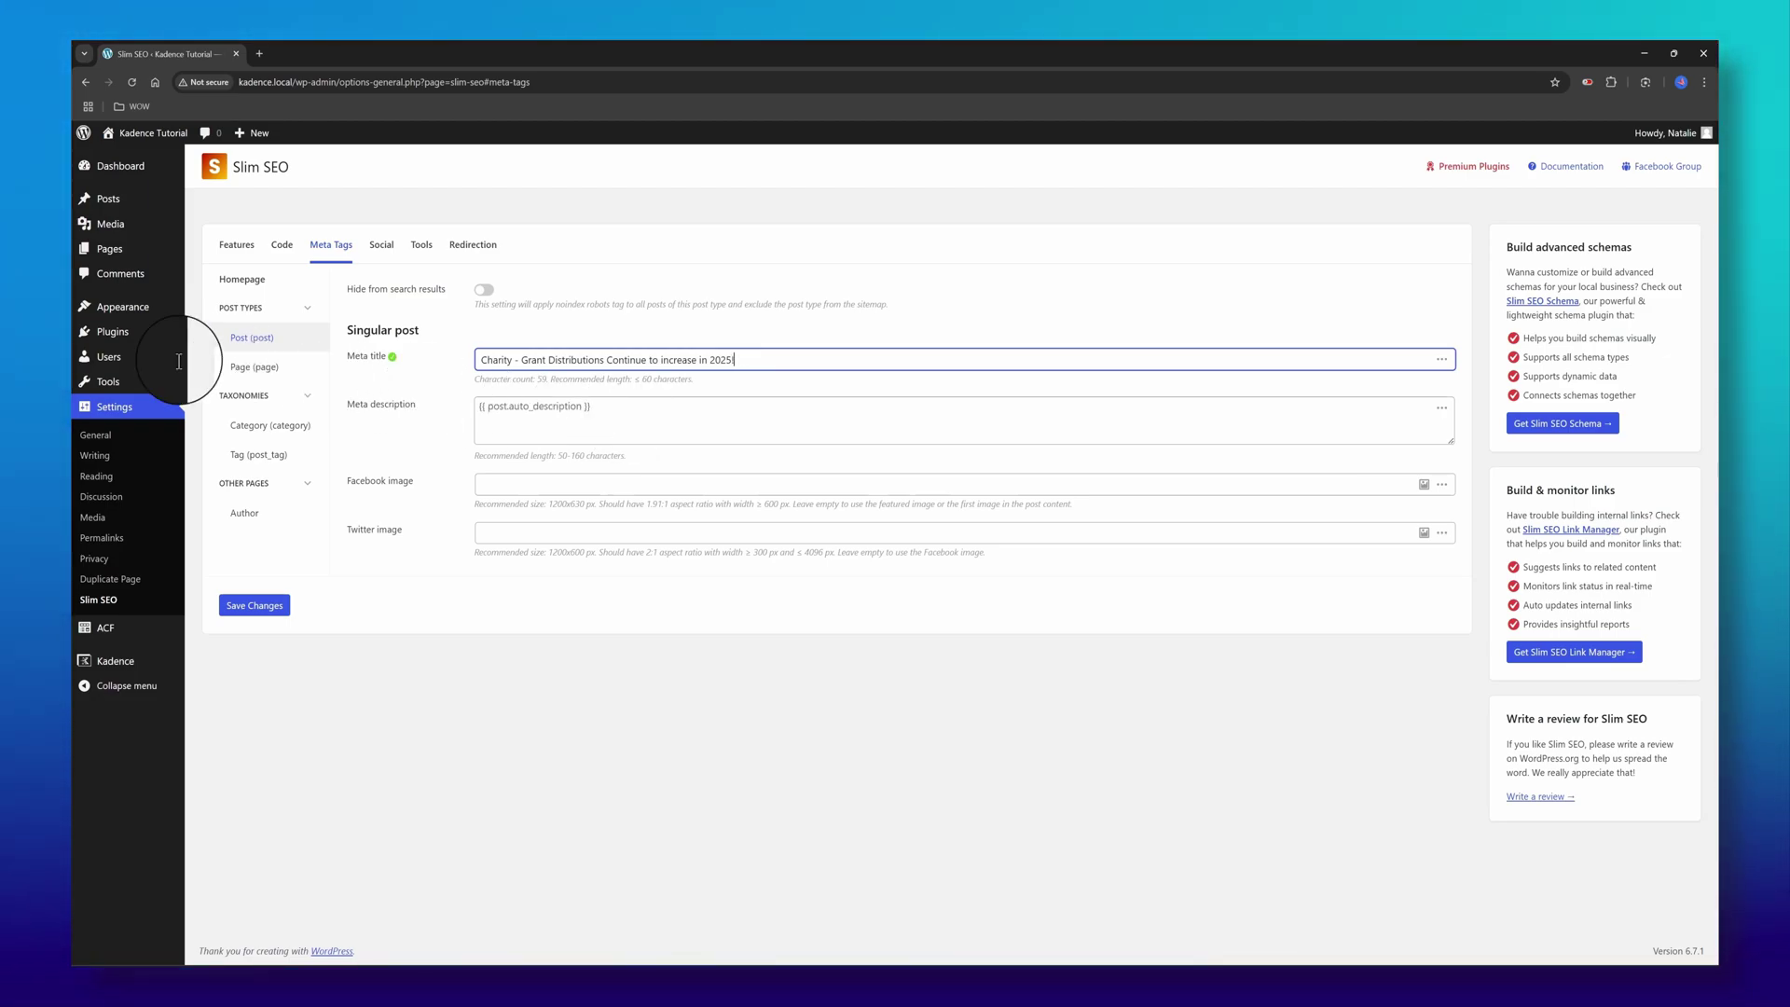
Paste new text over the post Meta description template
key("alt+Tab")
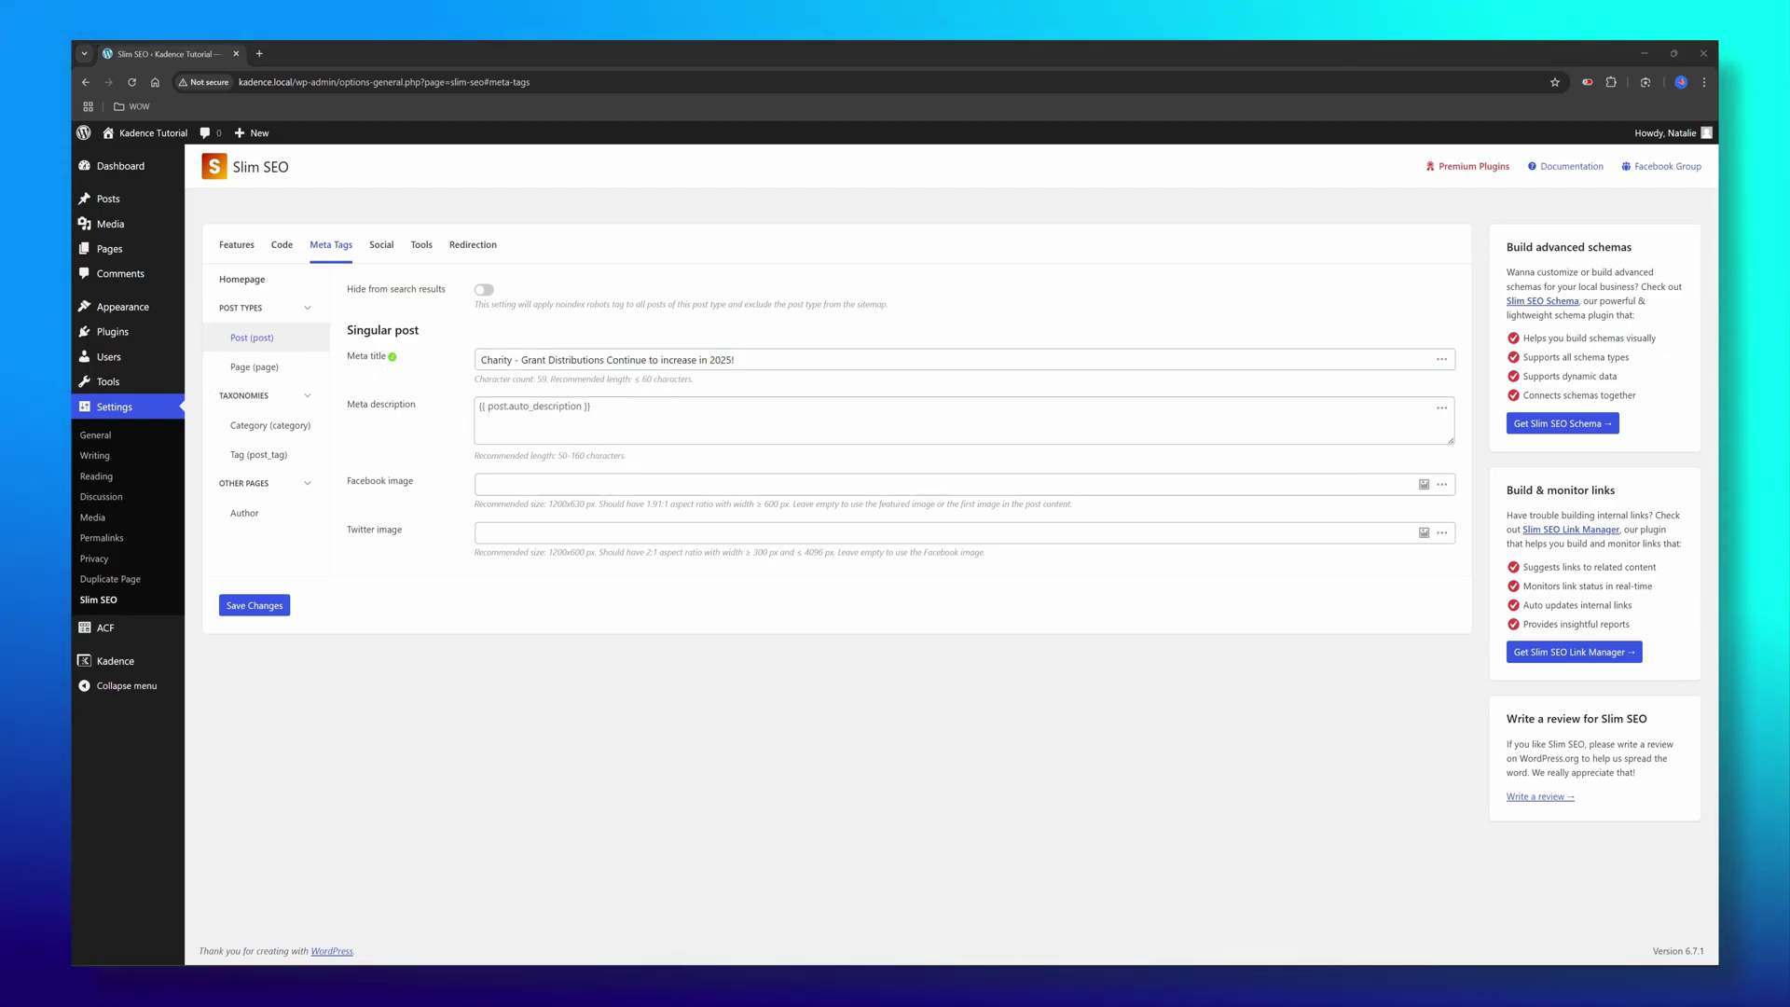
left_click(619, 407)
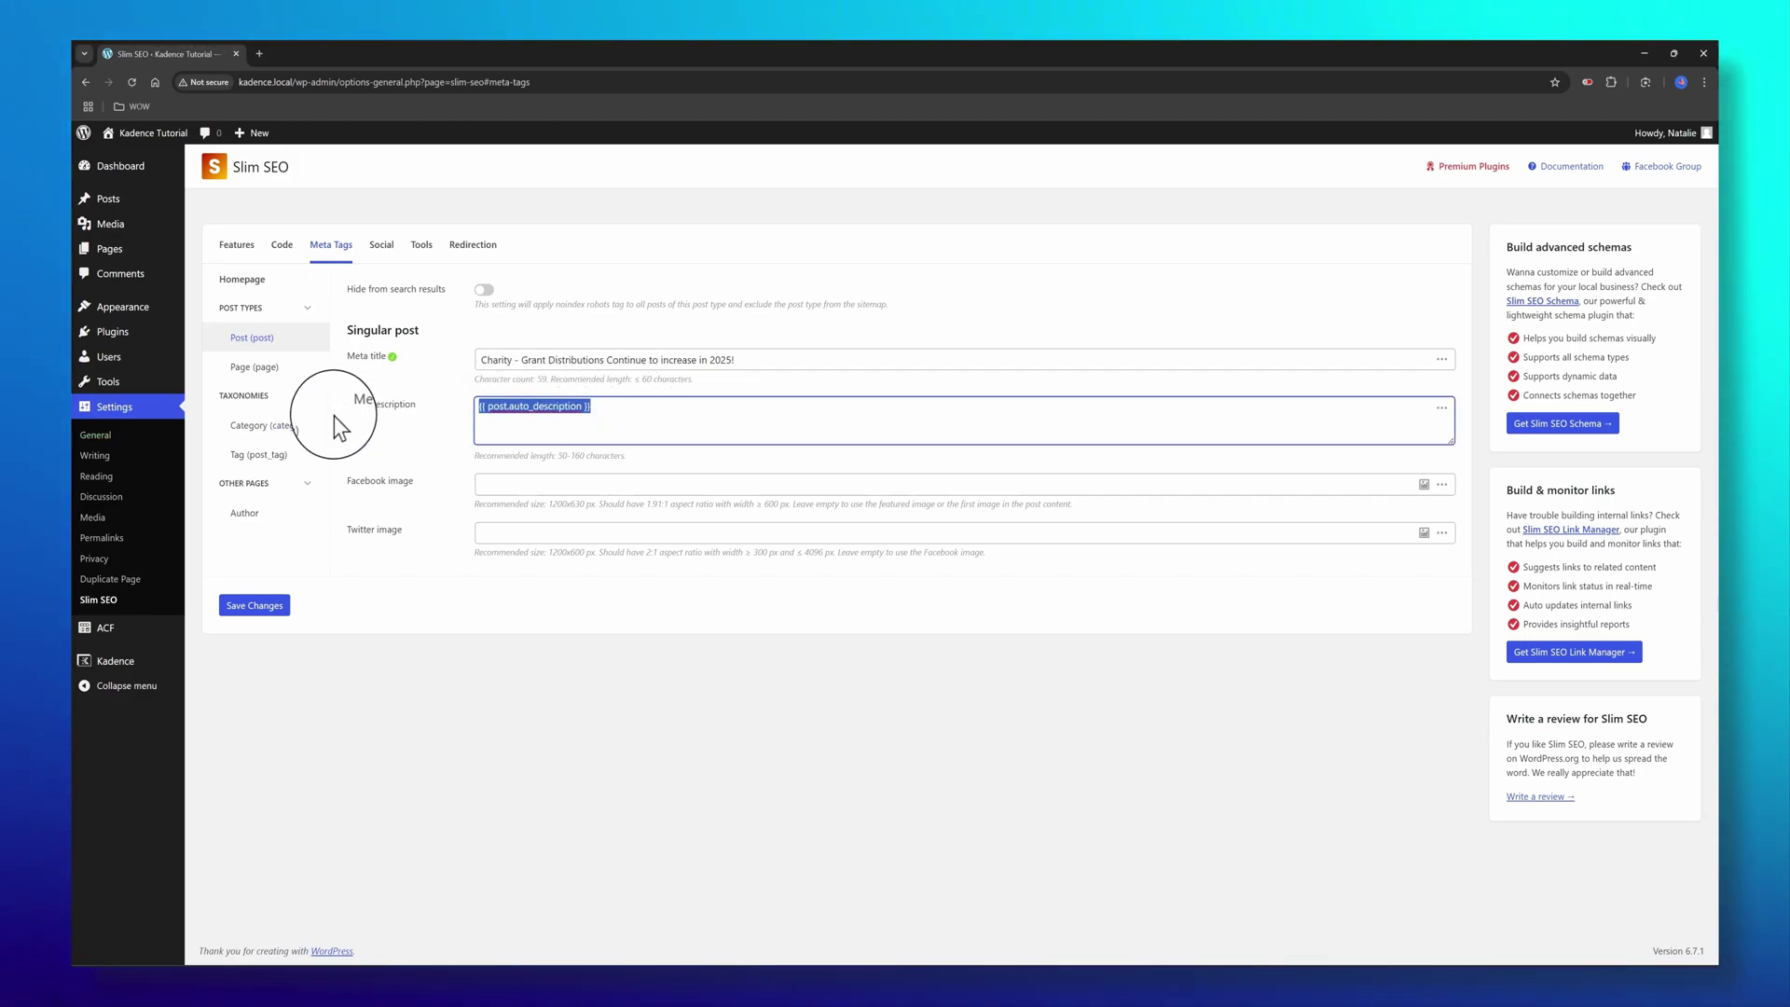
key("ctrl+v")
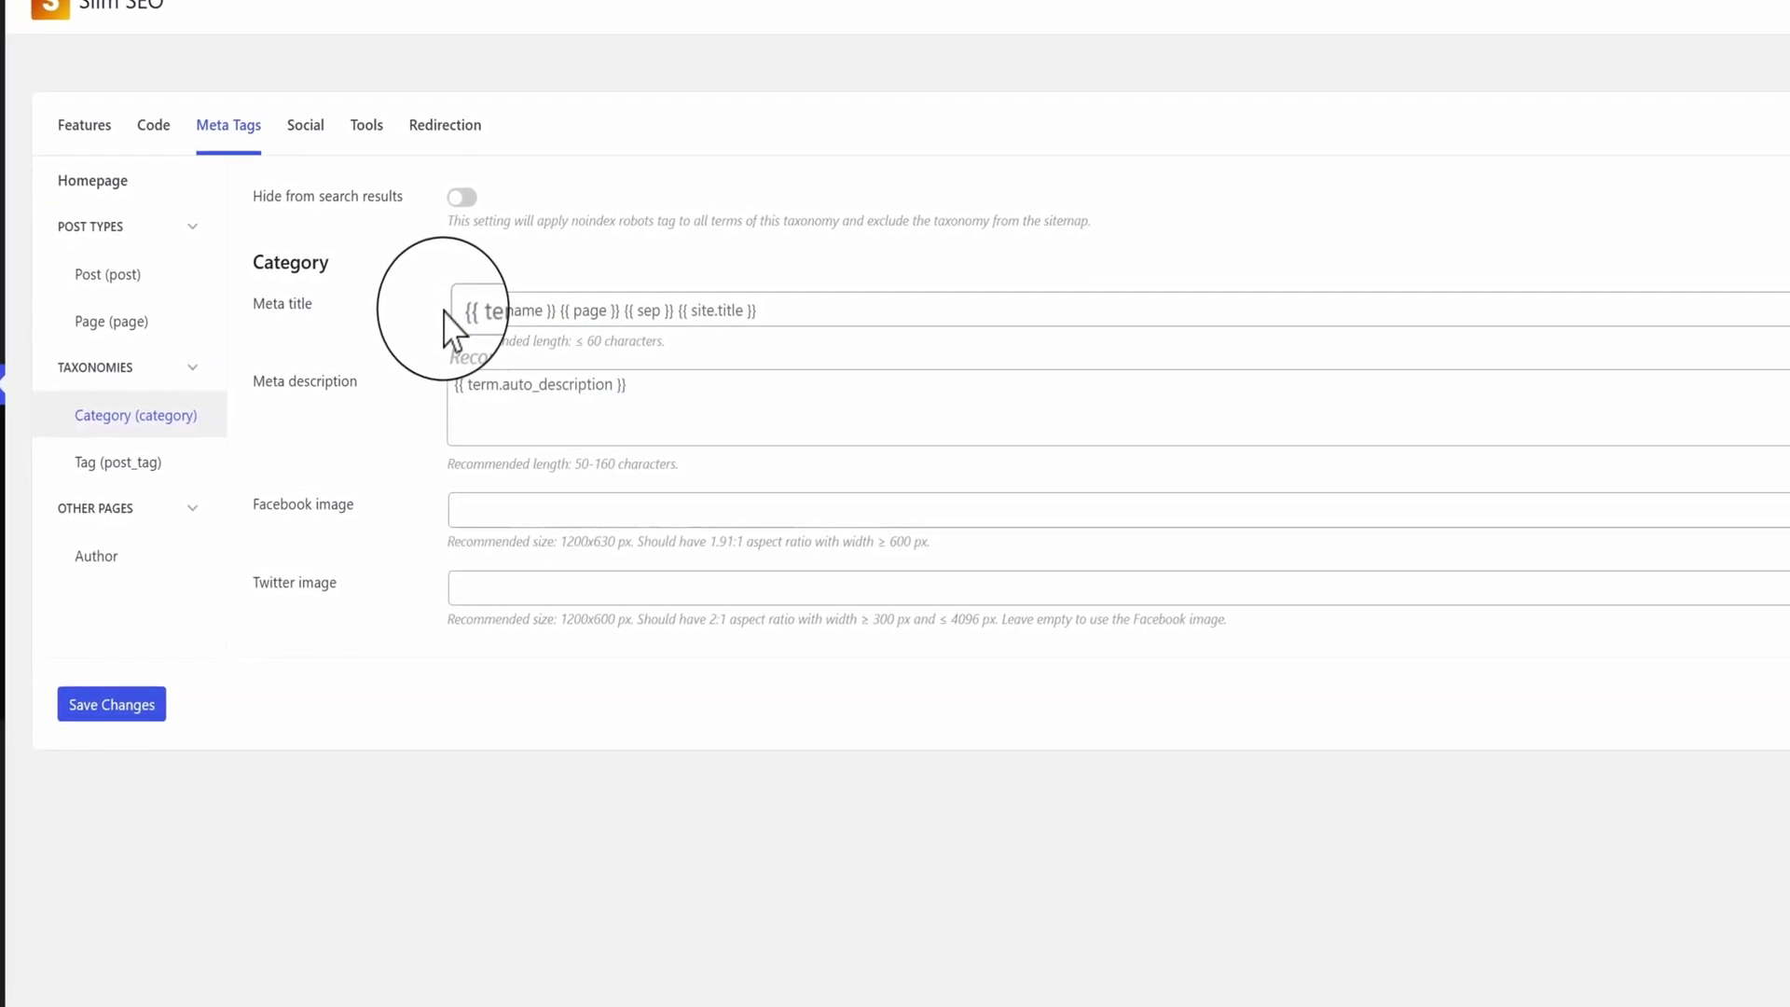
triple_click(471, 309)
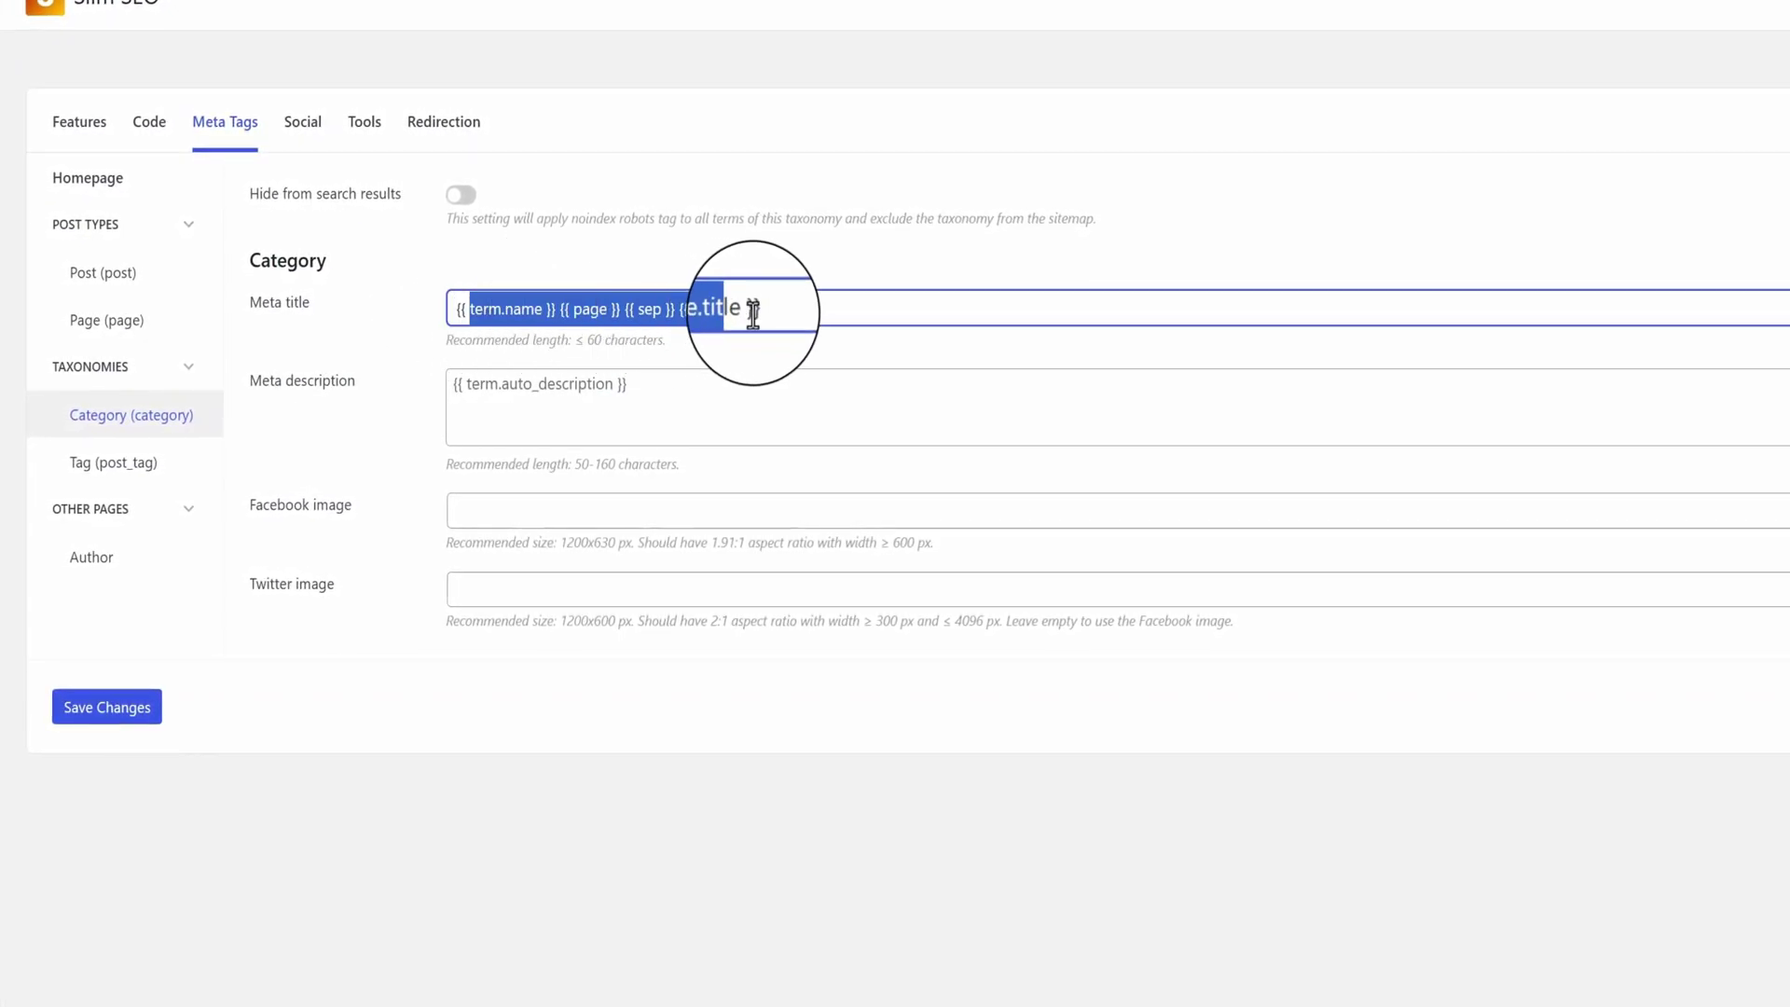
left_click(803, 279)
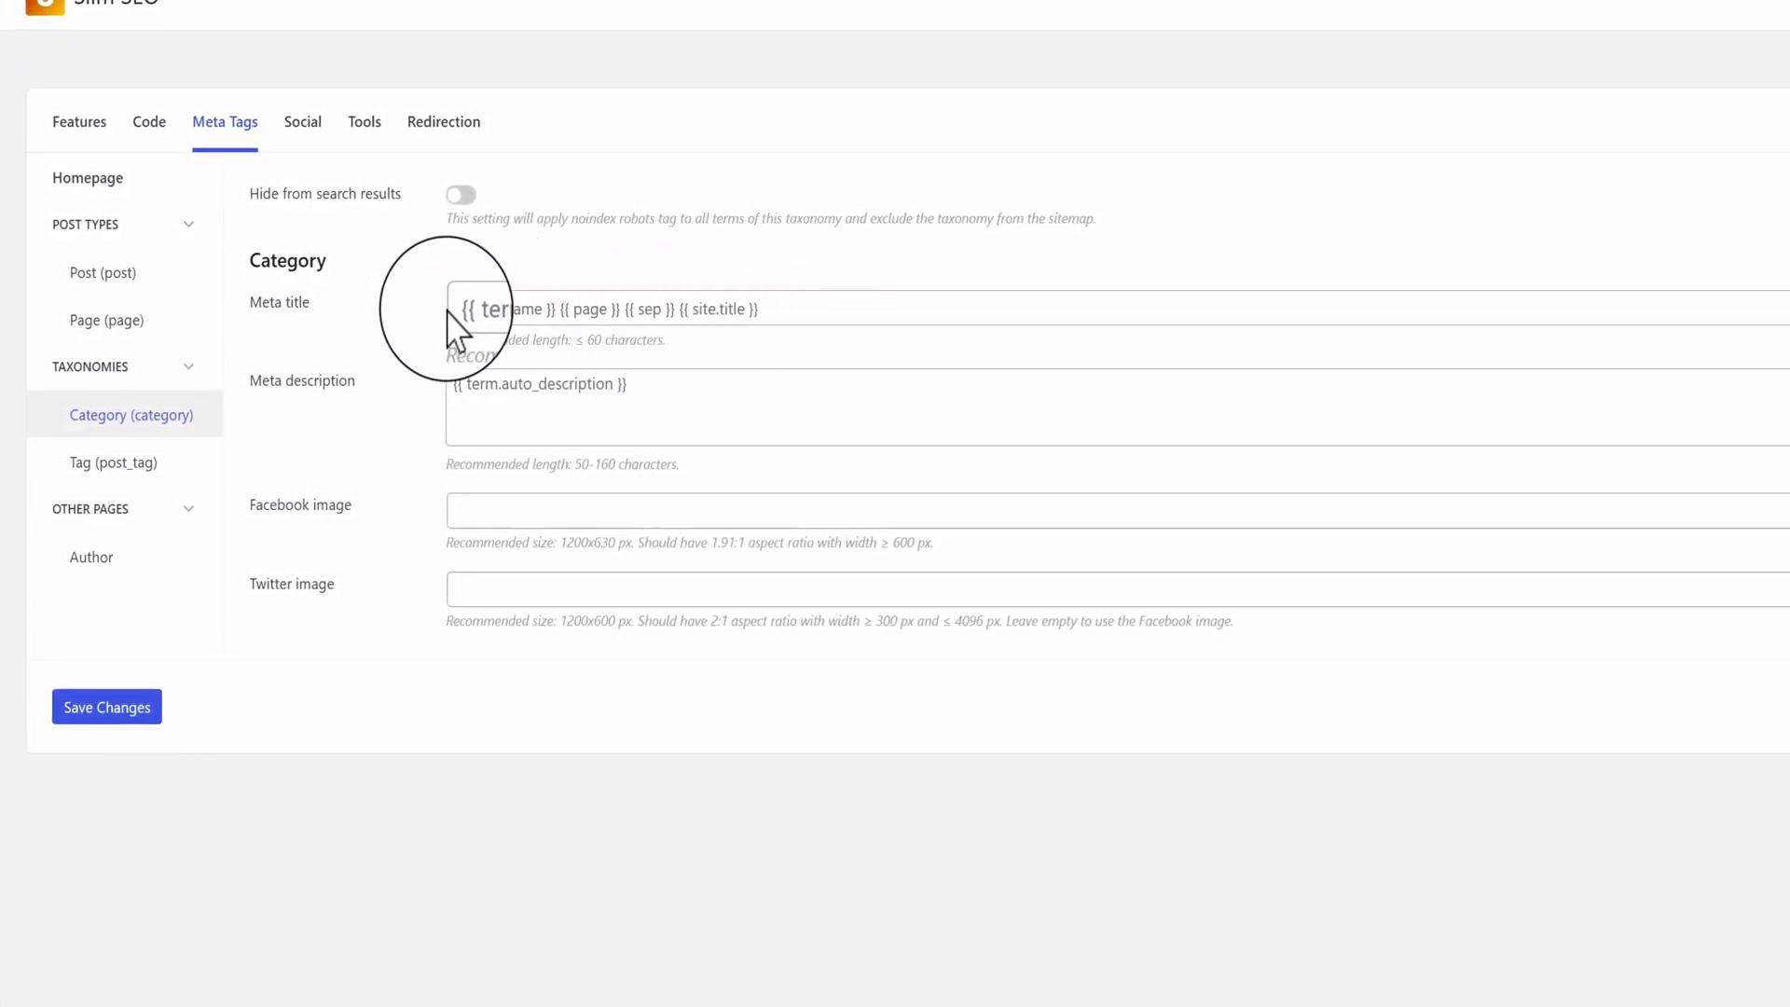
left_click_drag(757, 310, 410, 317)
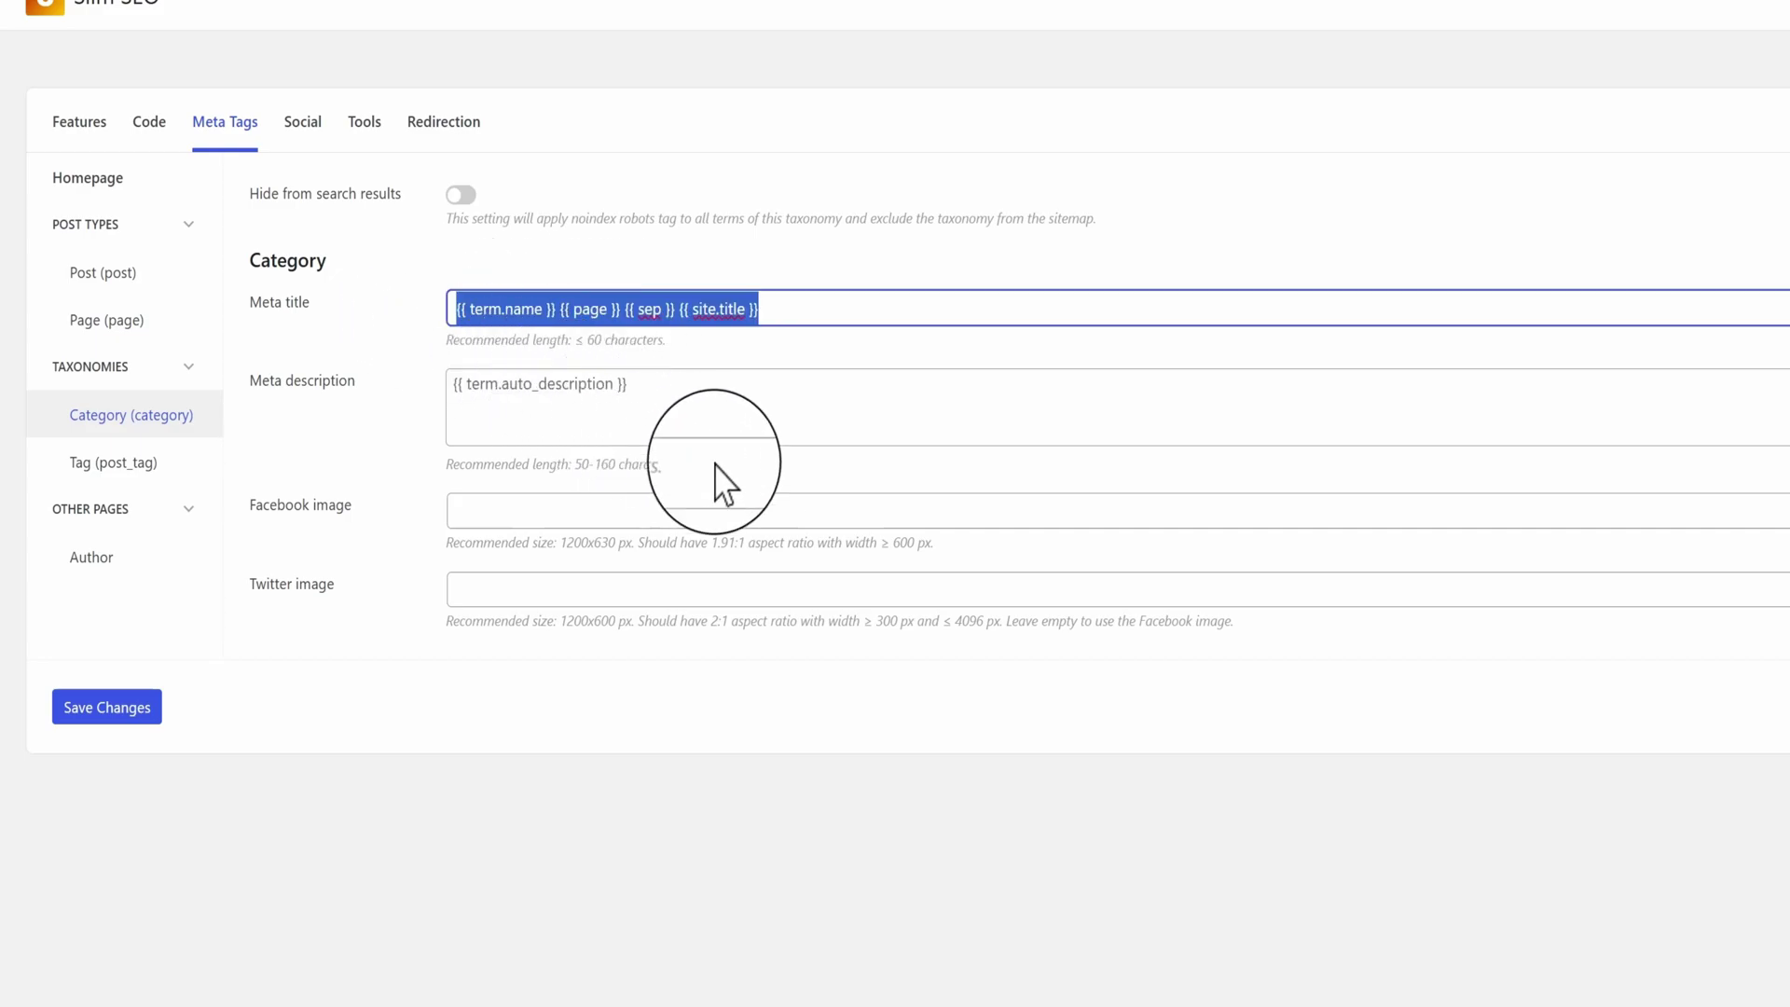
left_click(707, 384)
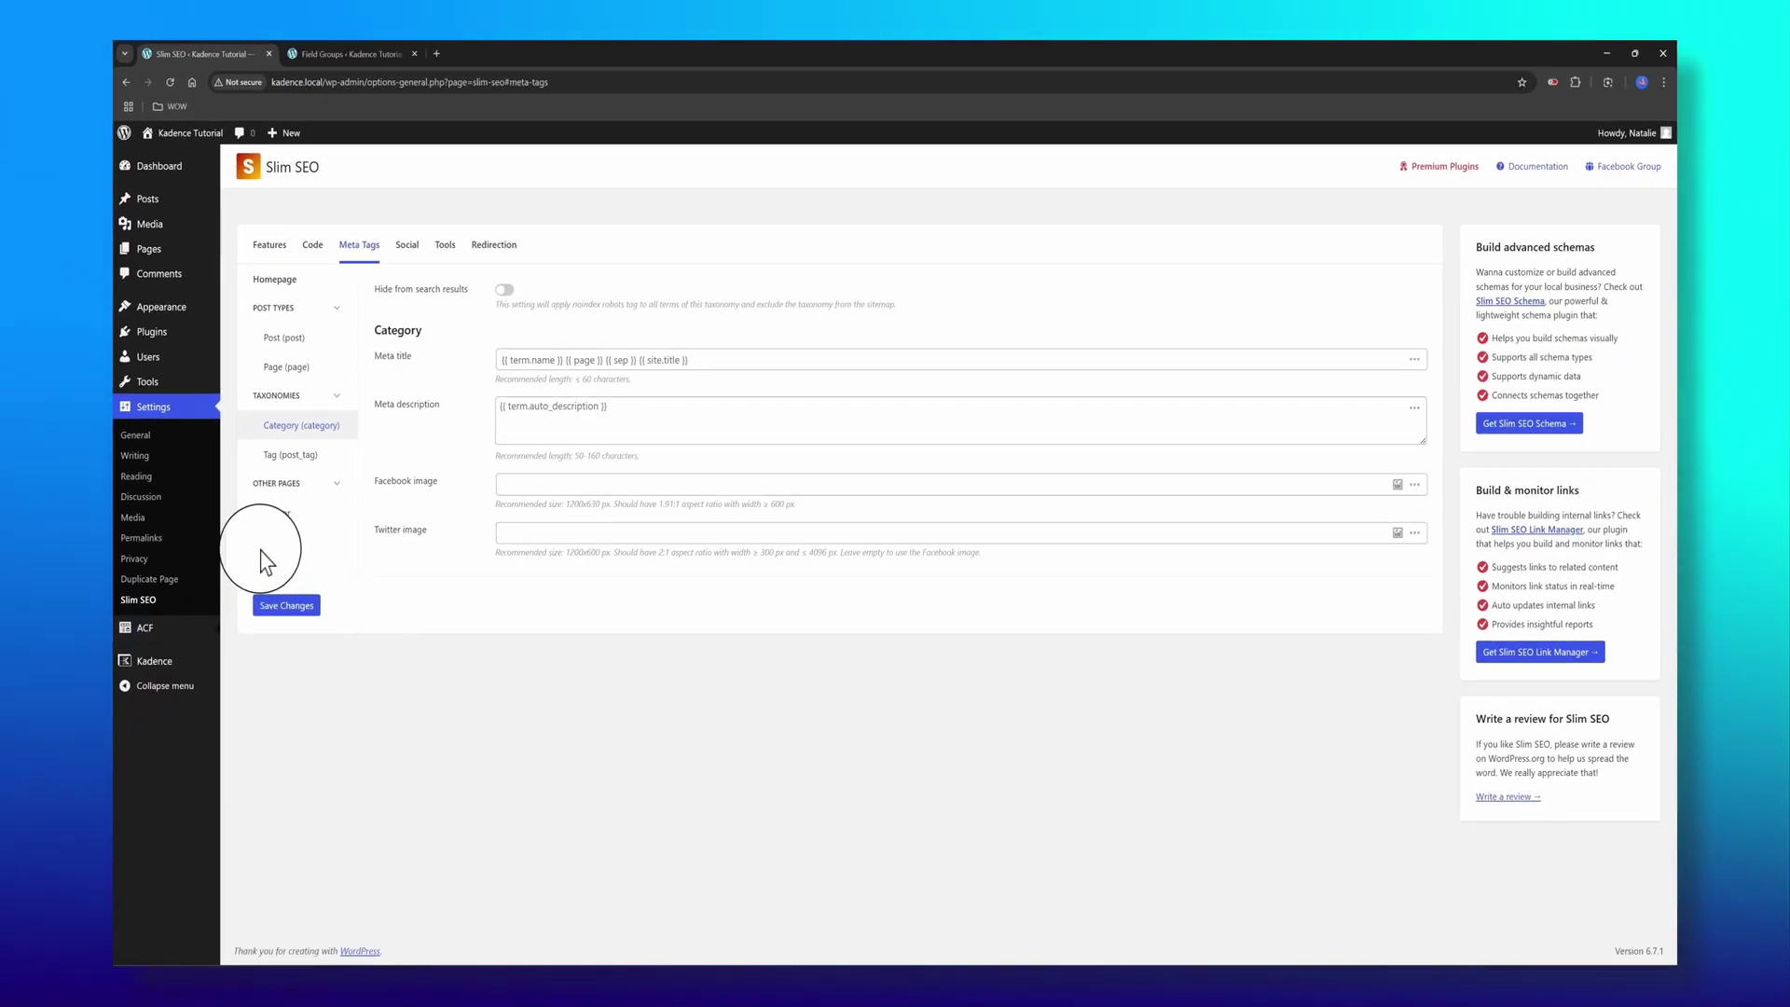
Inspect the ACF Detail group's volunteer question field and its 'is equal to' location rule
key("ctrl+Tab")
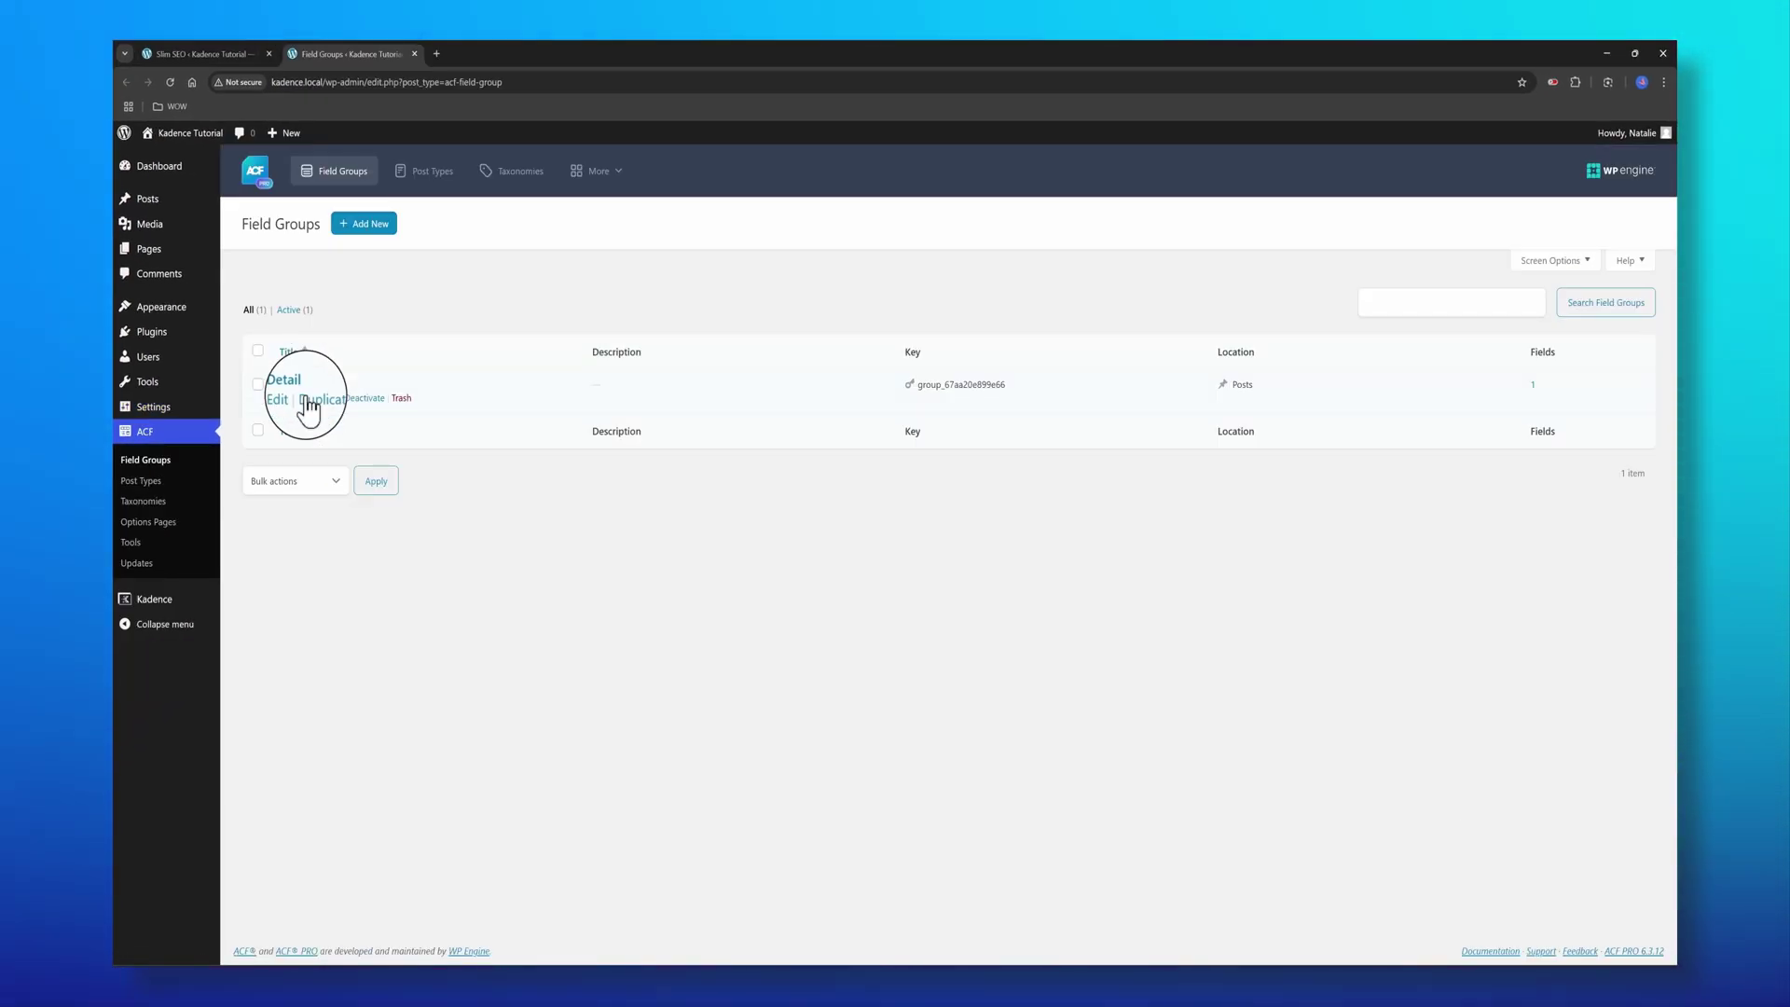
left_click(280, 398)
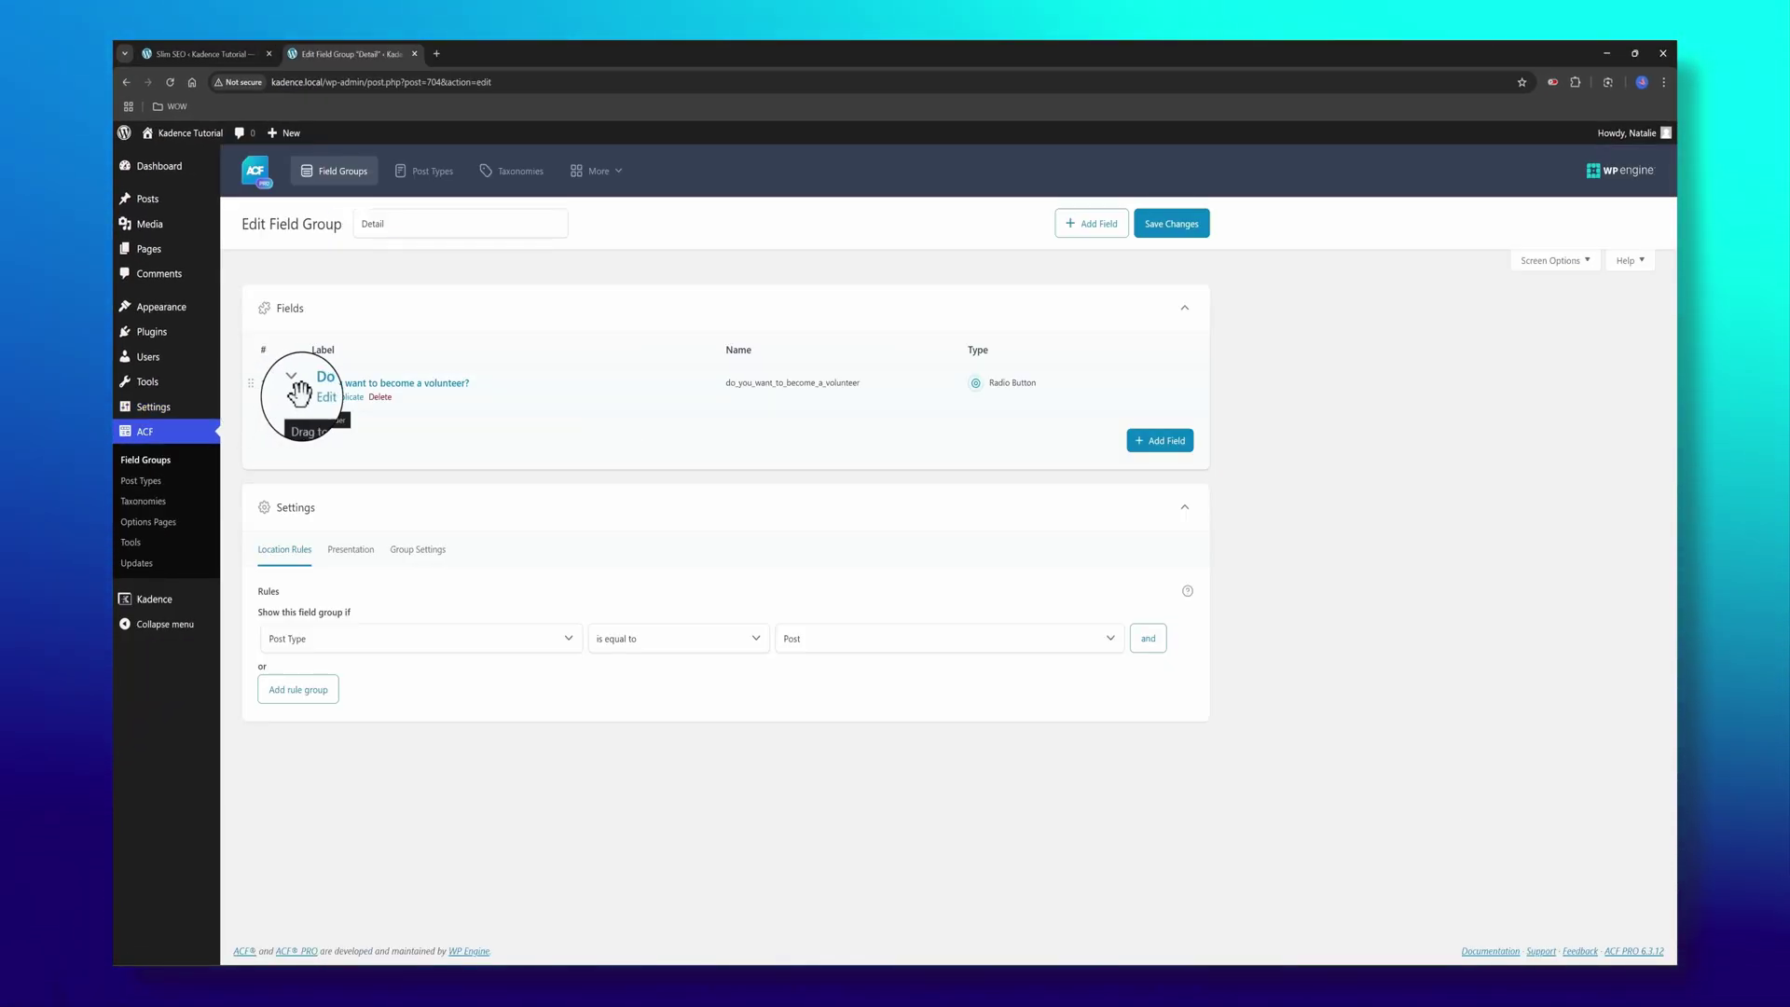
left_click(302, 392)
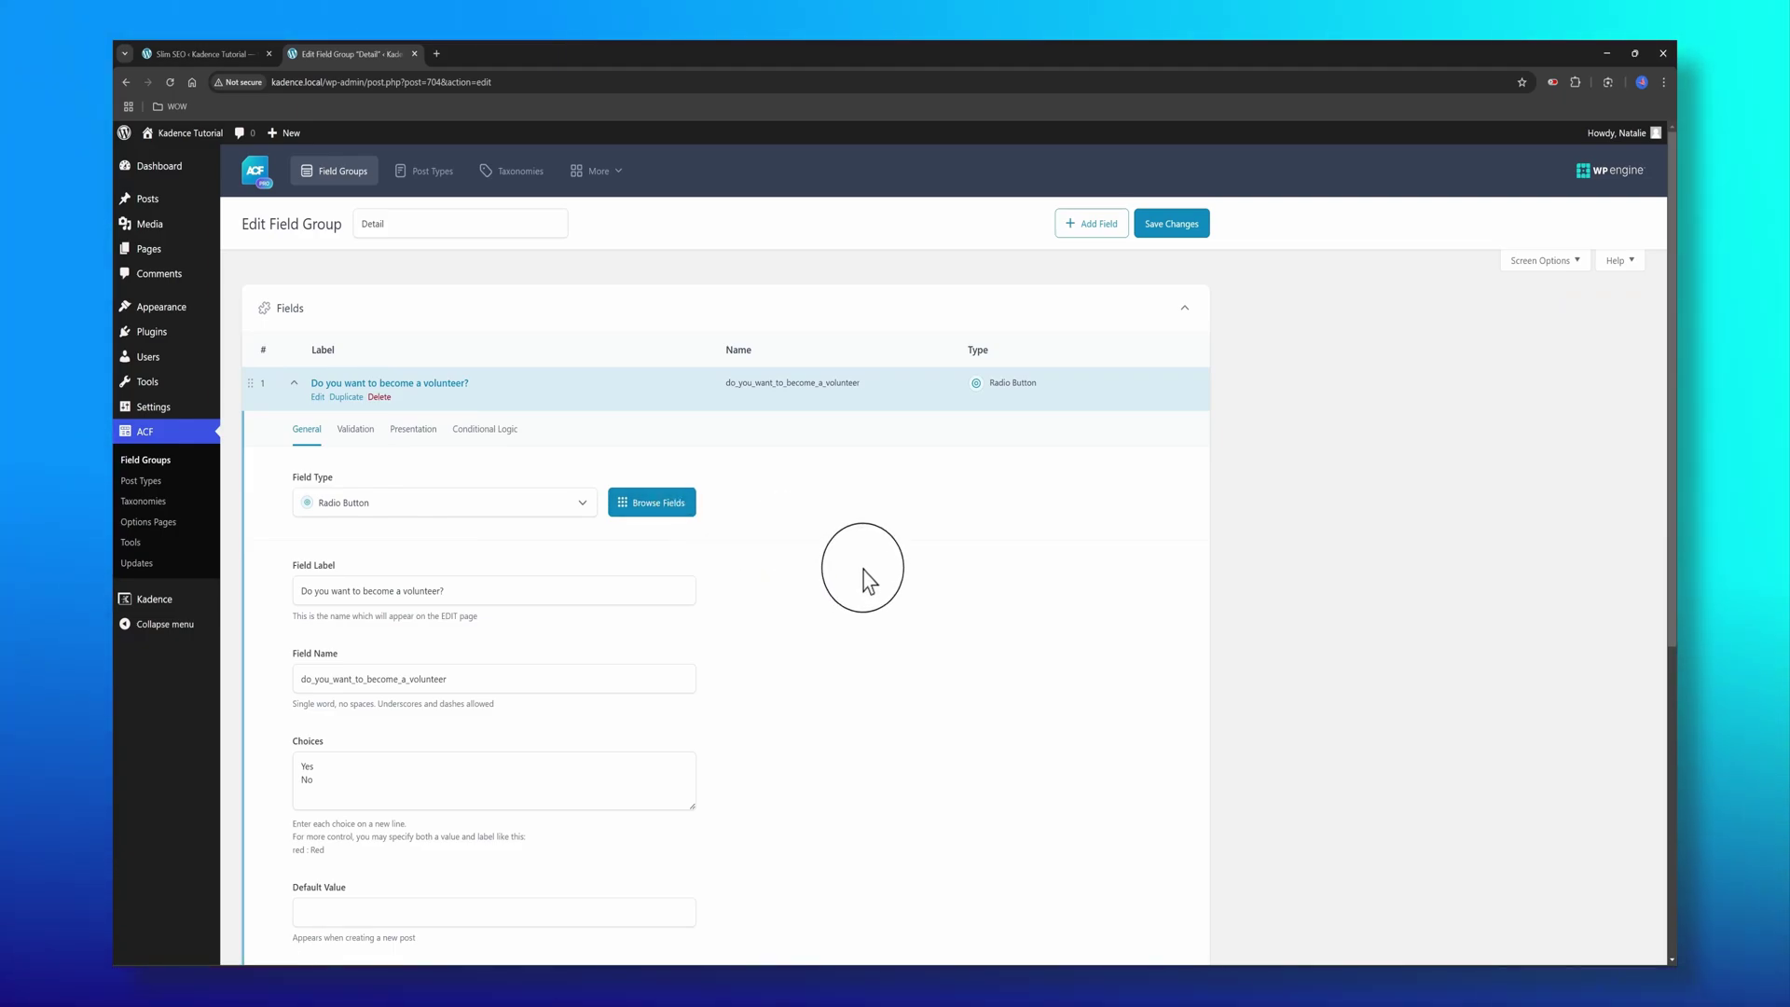
scroll(863, 571, "down", 3)
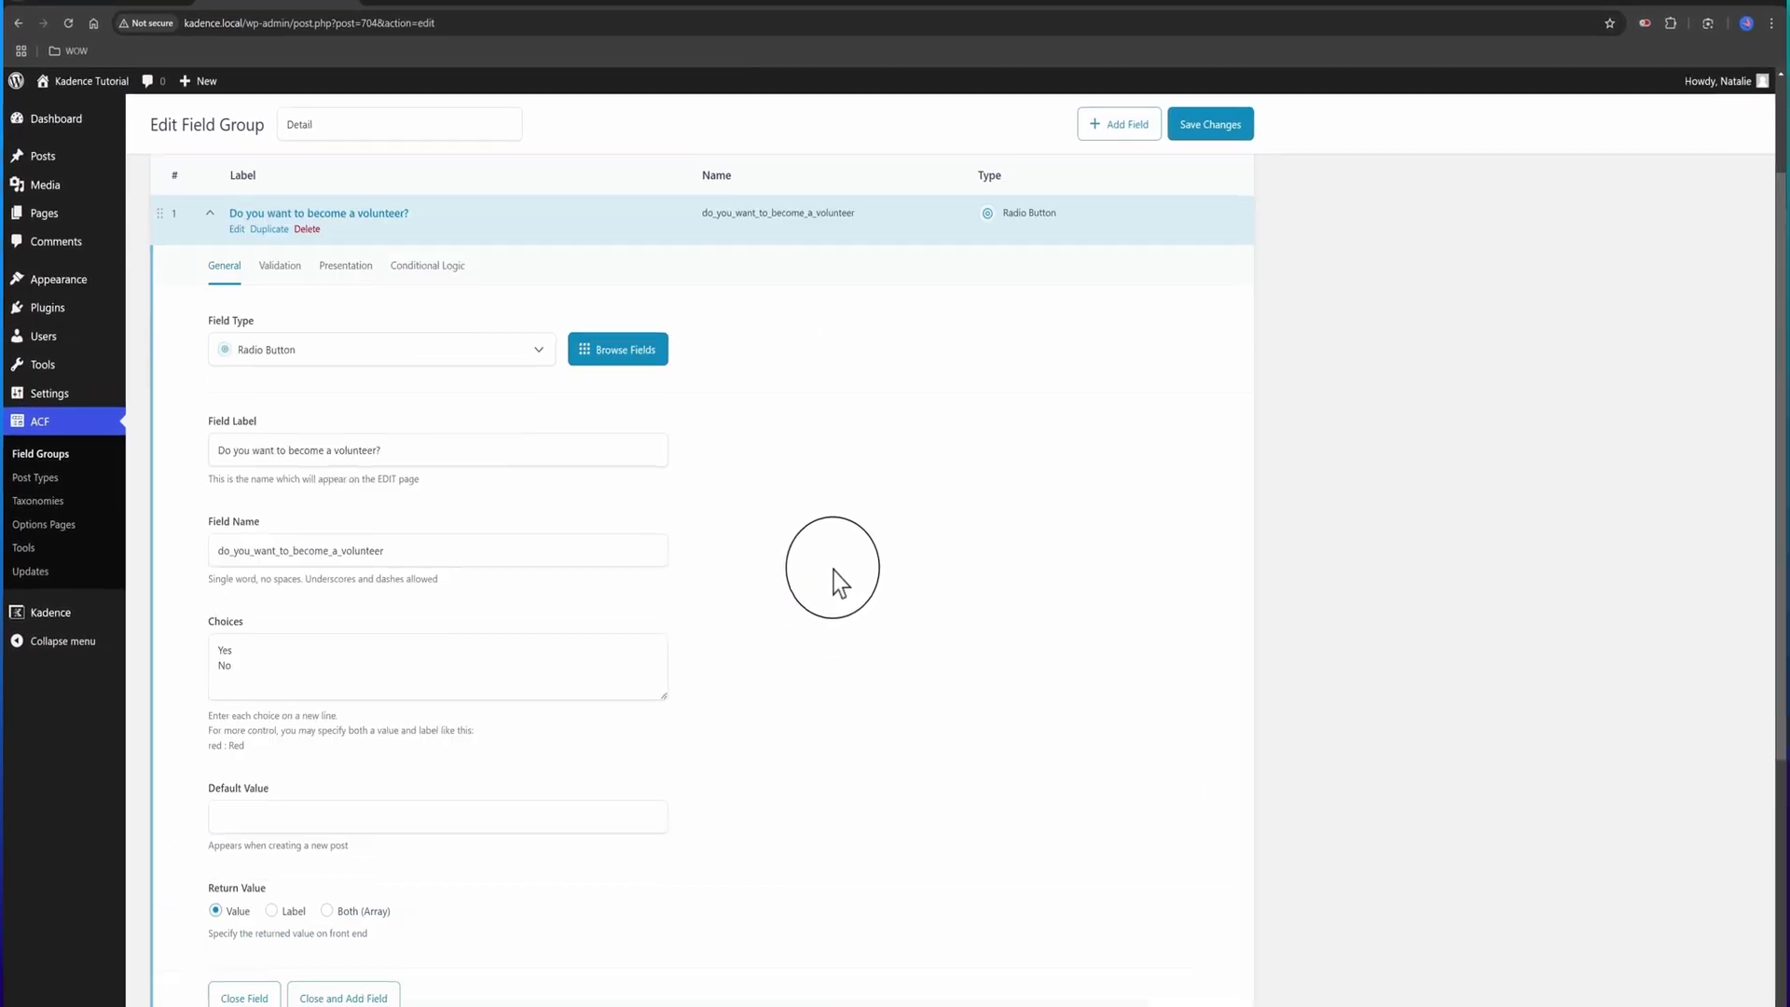
scroll(834, 571, "down", 5)
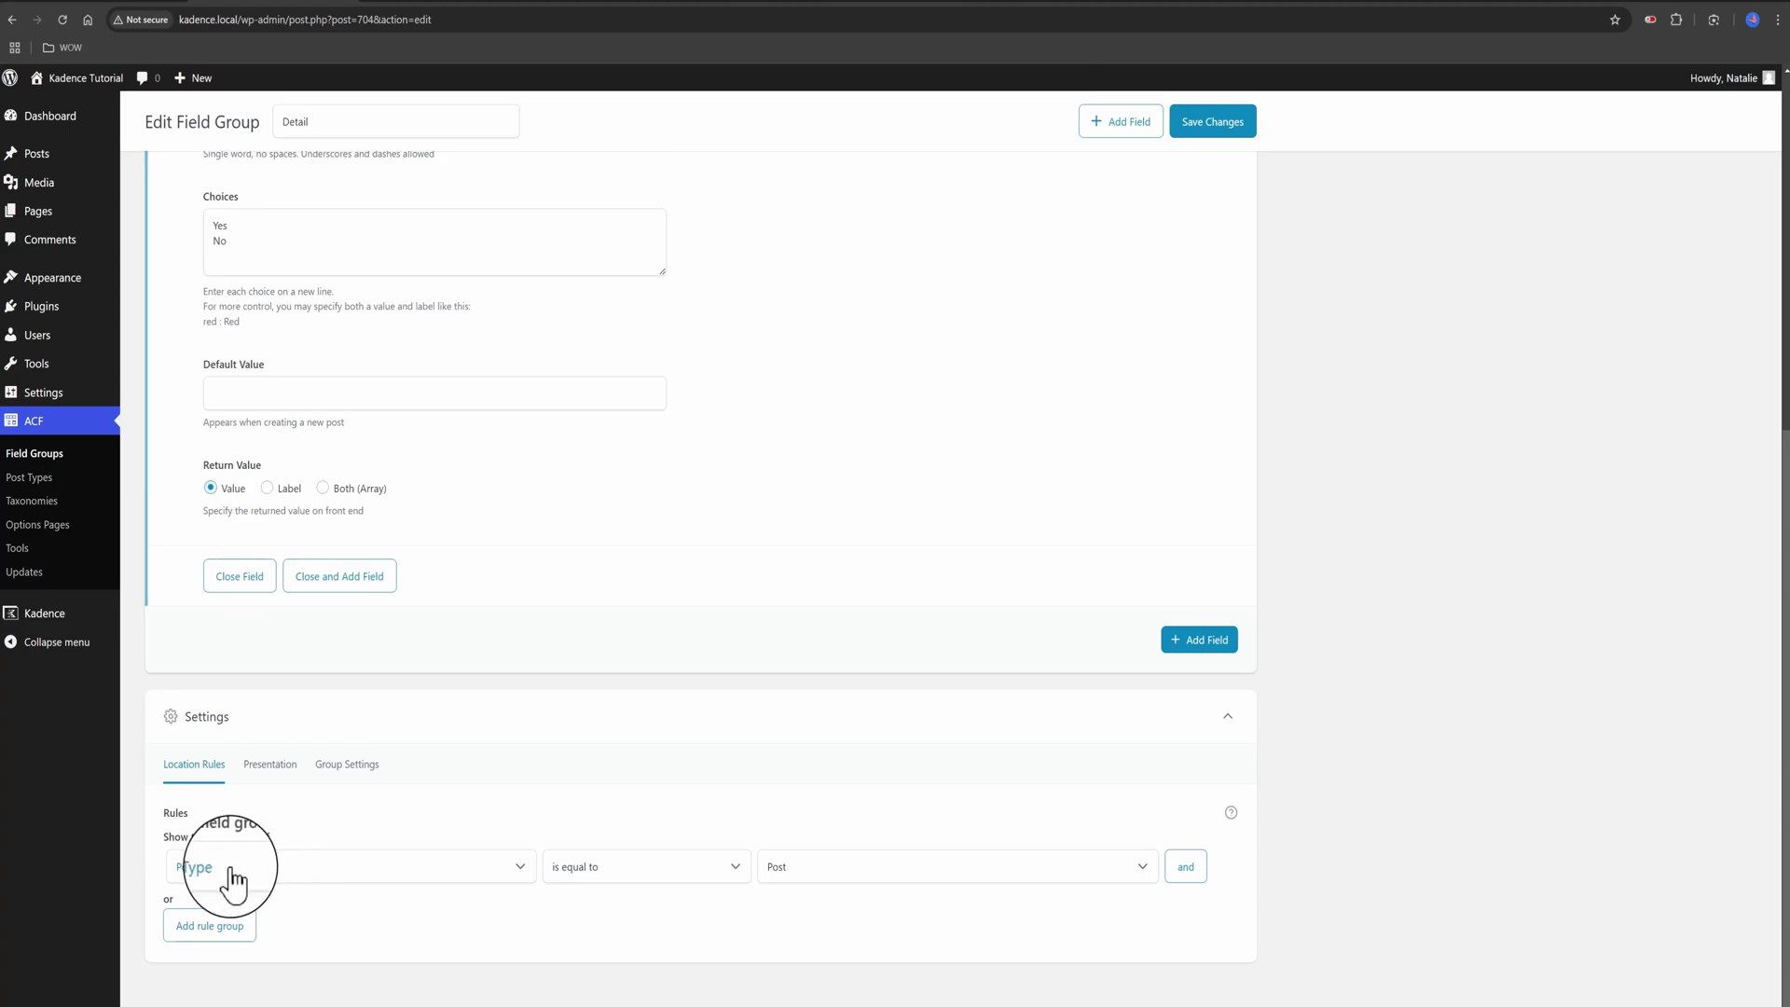
left_click(615, 877)
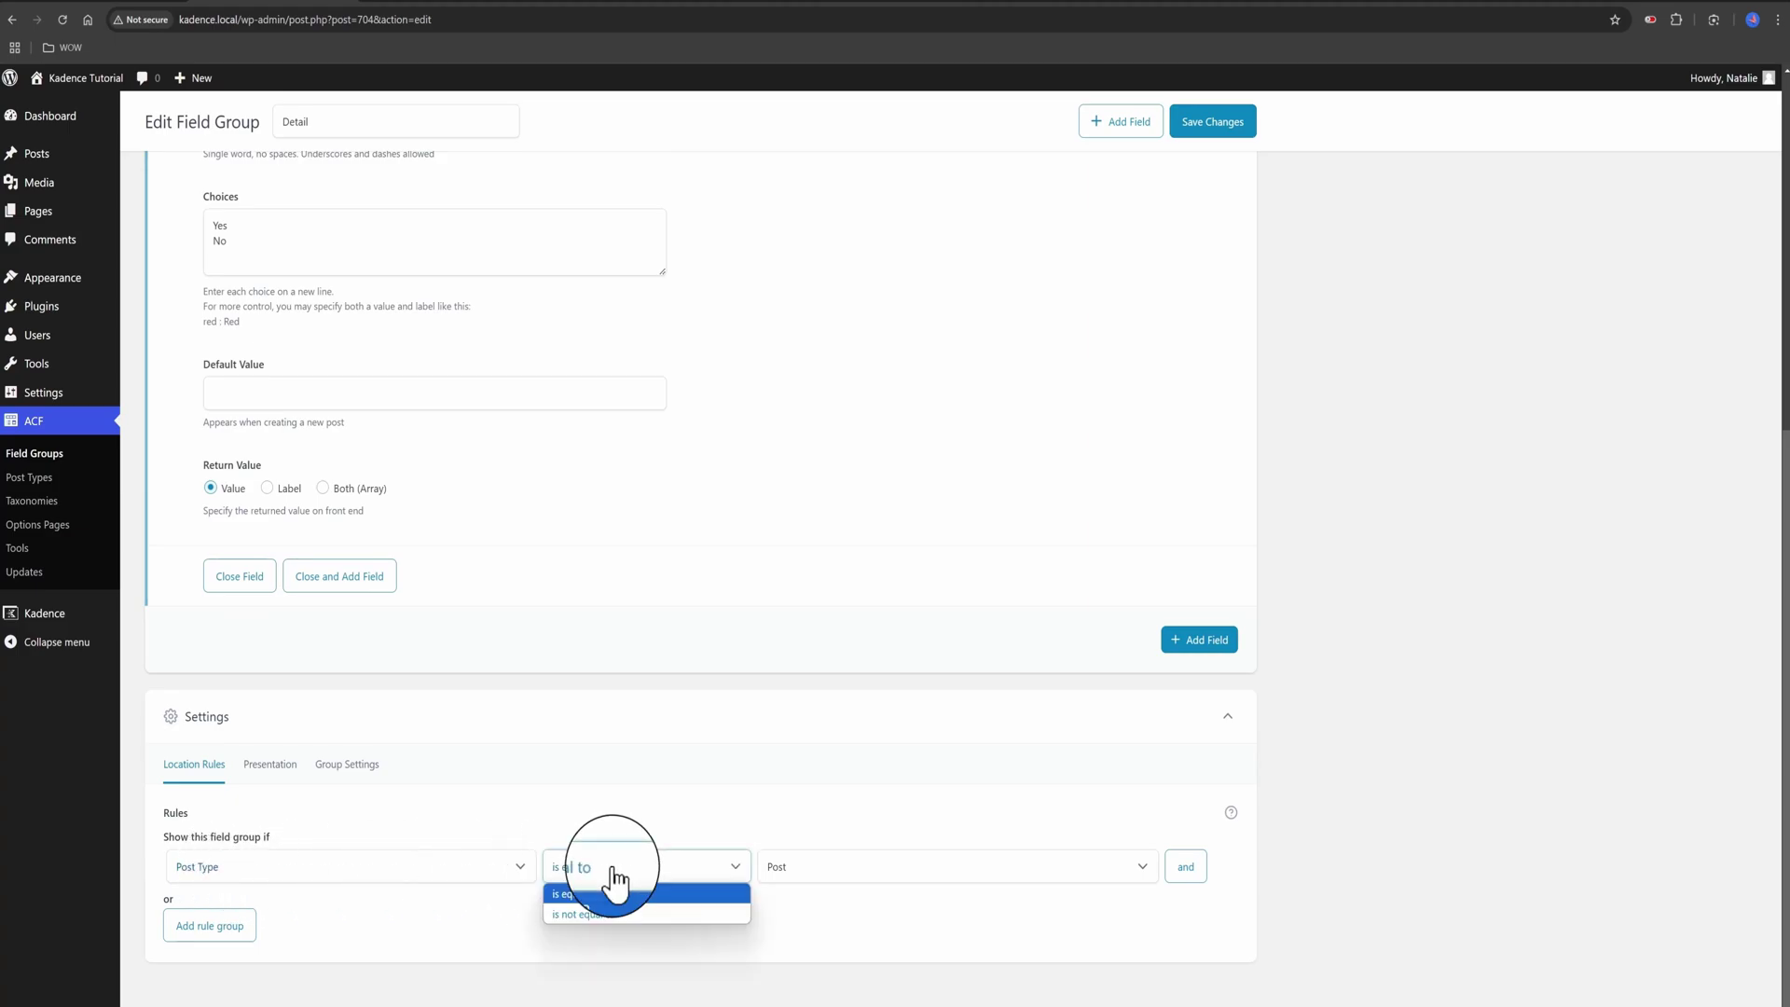
left_click(601, 897)
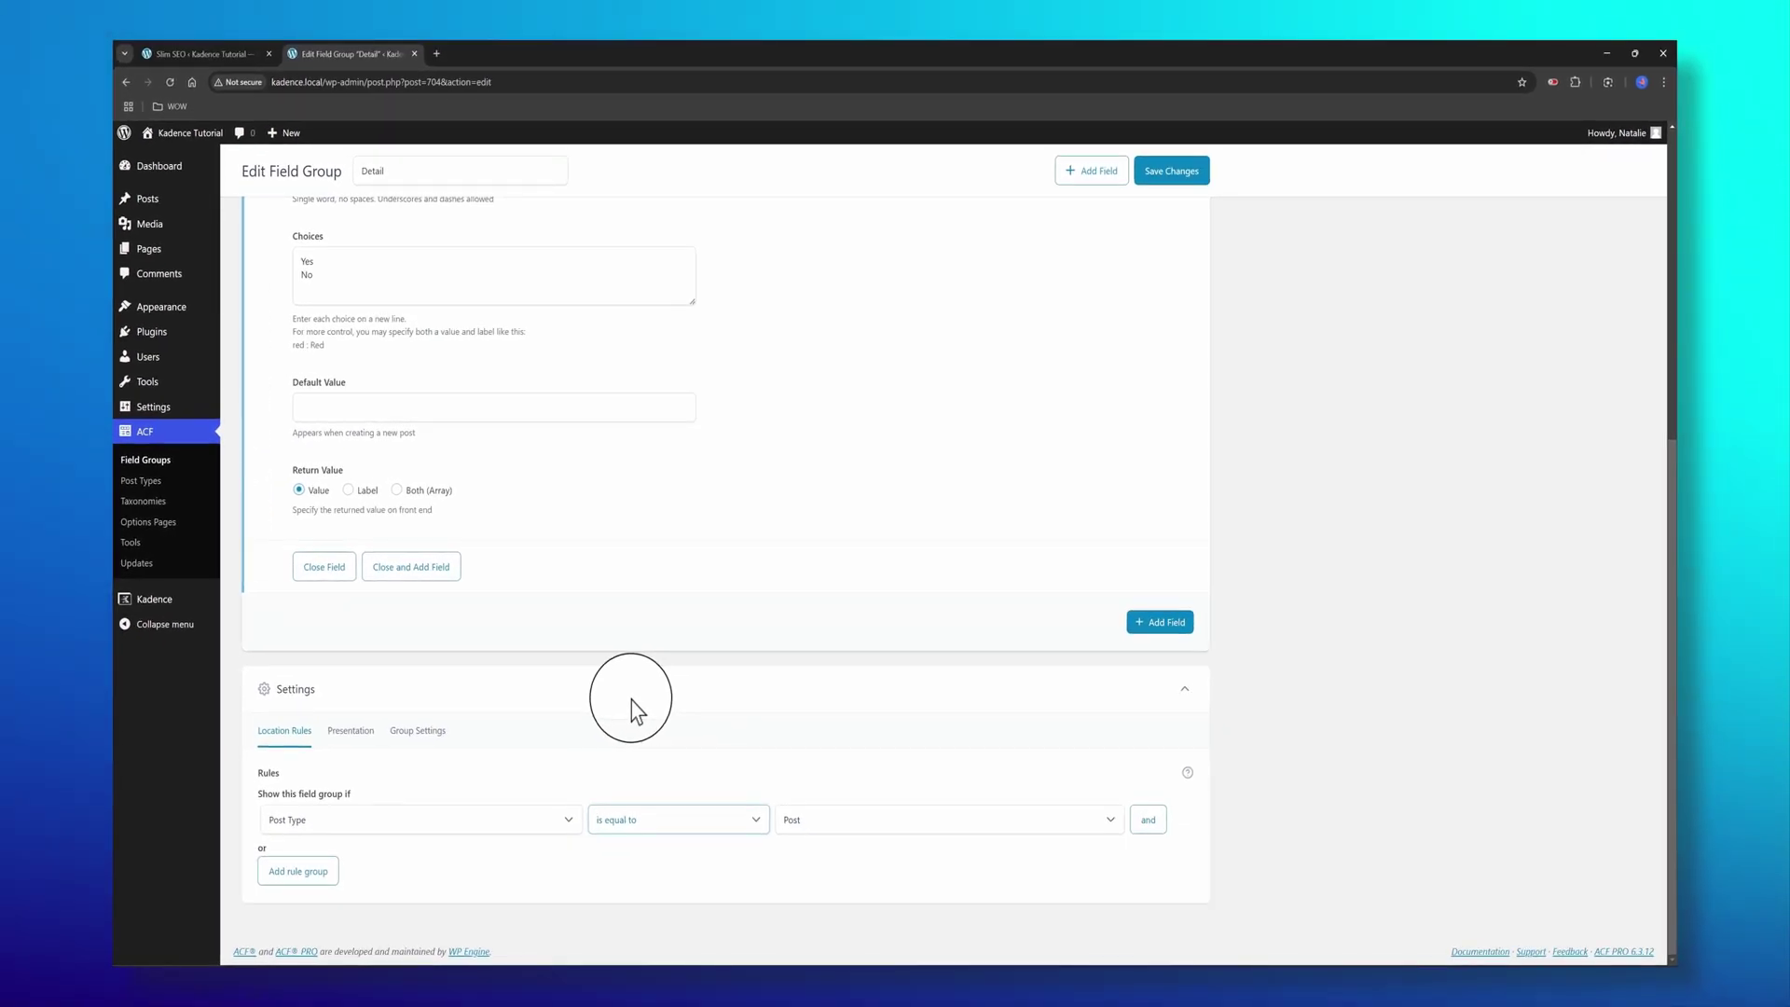
scroll(666, 671, "up", 3)
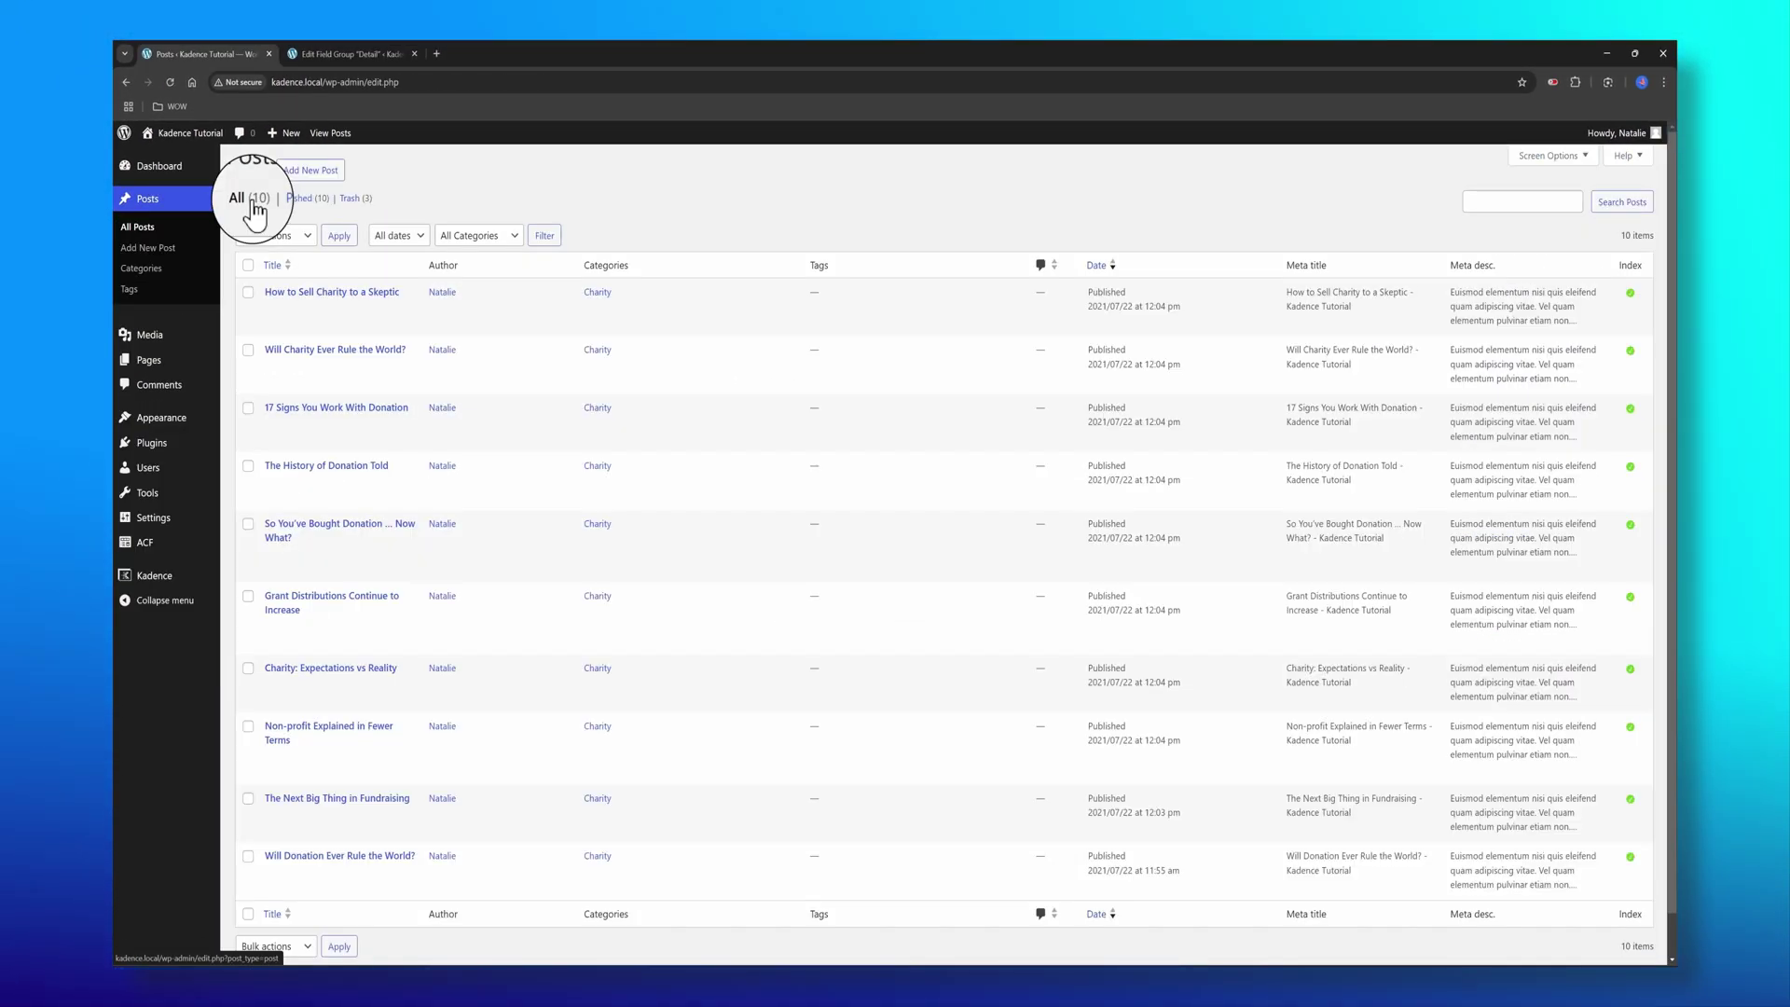
left_click(297, 293)
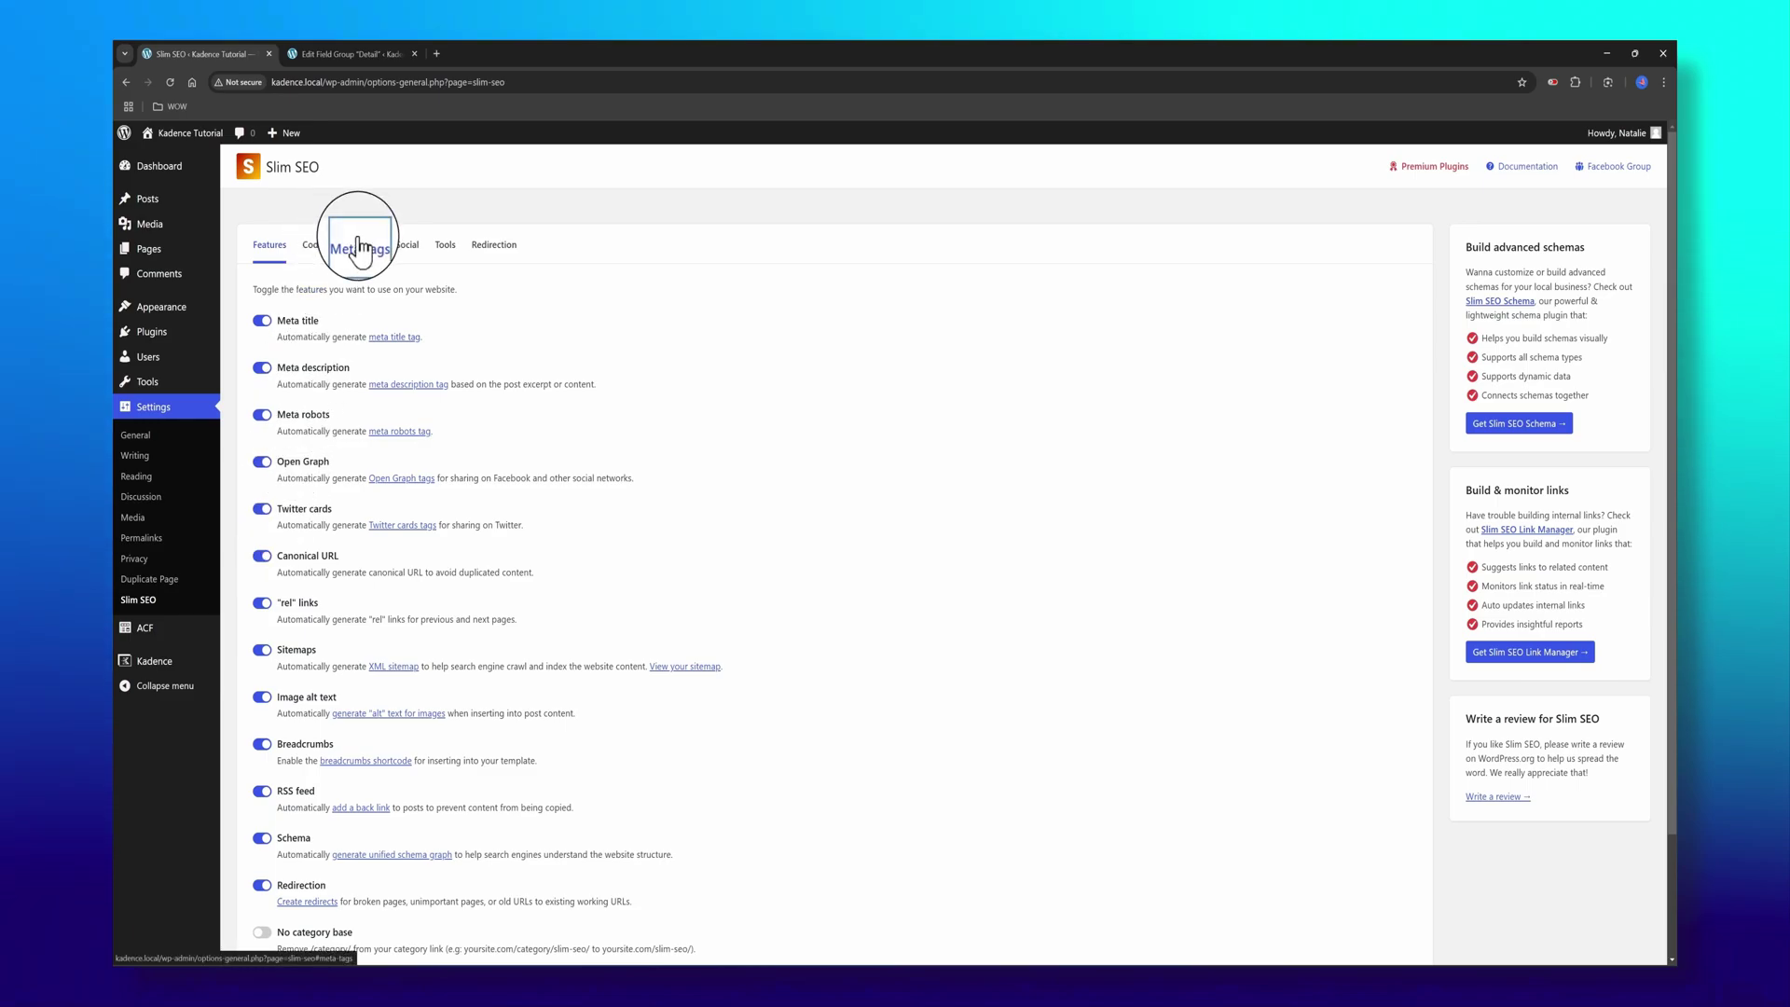
Insert the volunteer ACF field into the Category meta description template
left_click(359, 248)
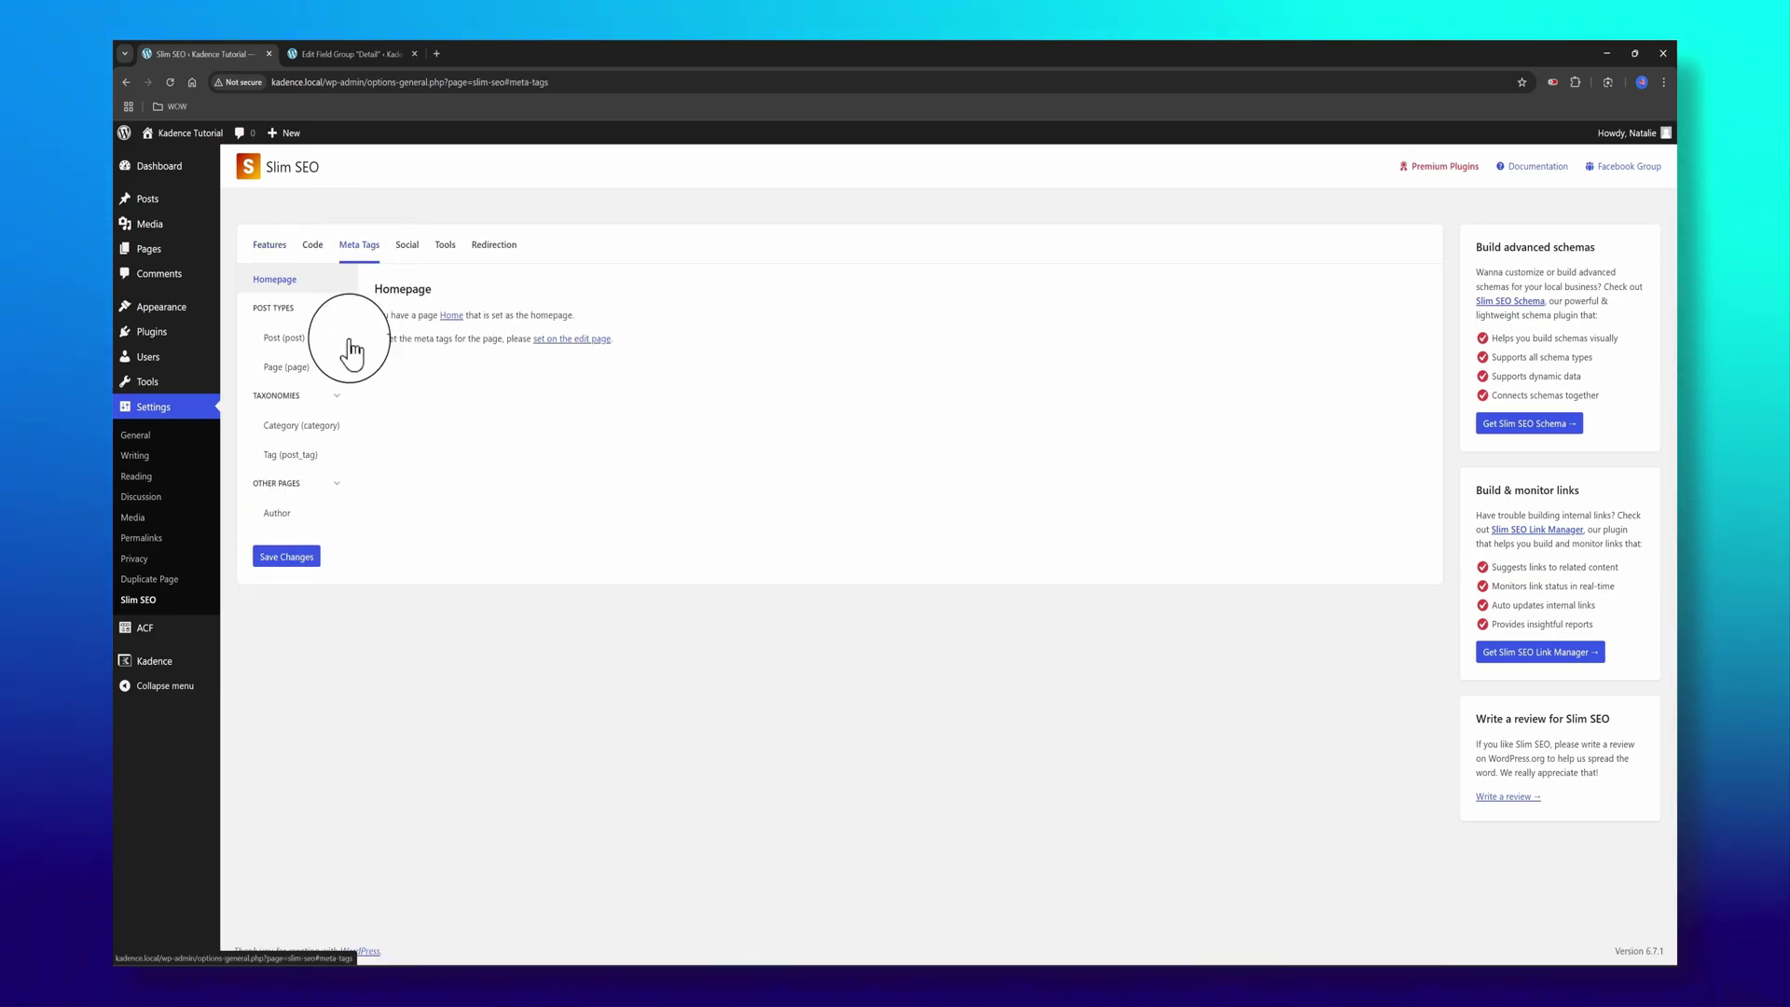
left_click(276, 429)
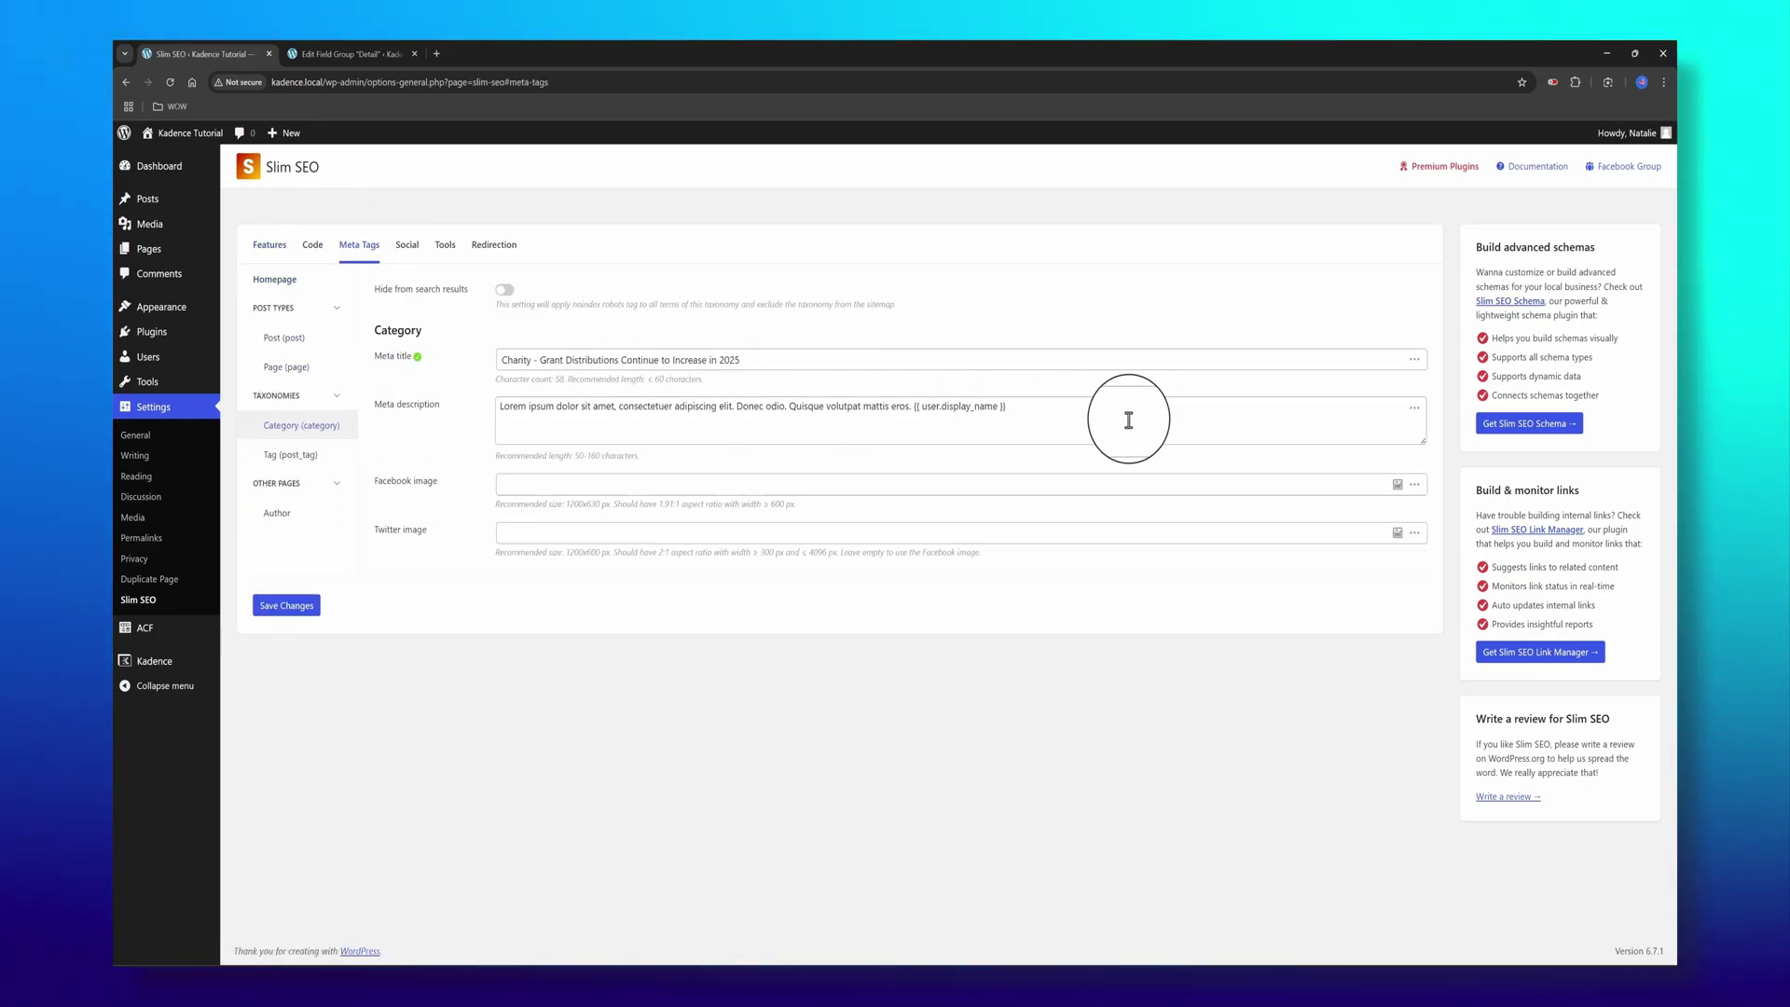
left_click(1414, 409)
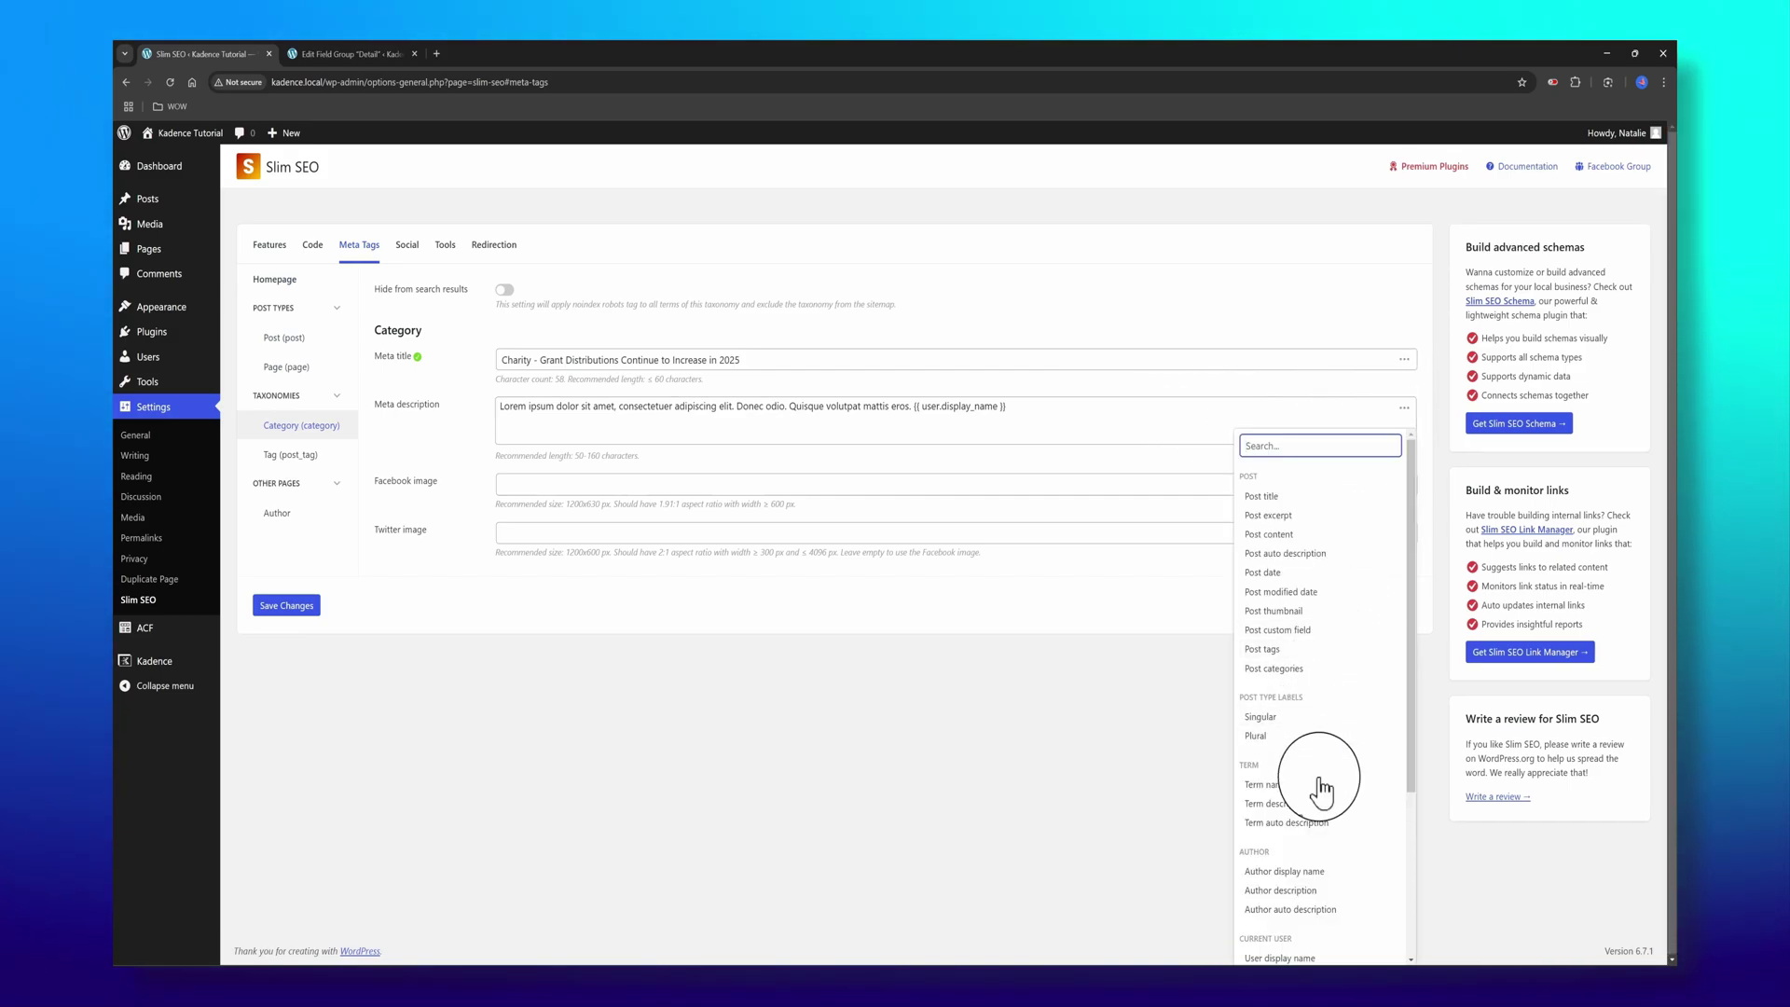
scroll(1306, 853, "down", 2)
scroll(1309, 867, "down", 1)
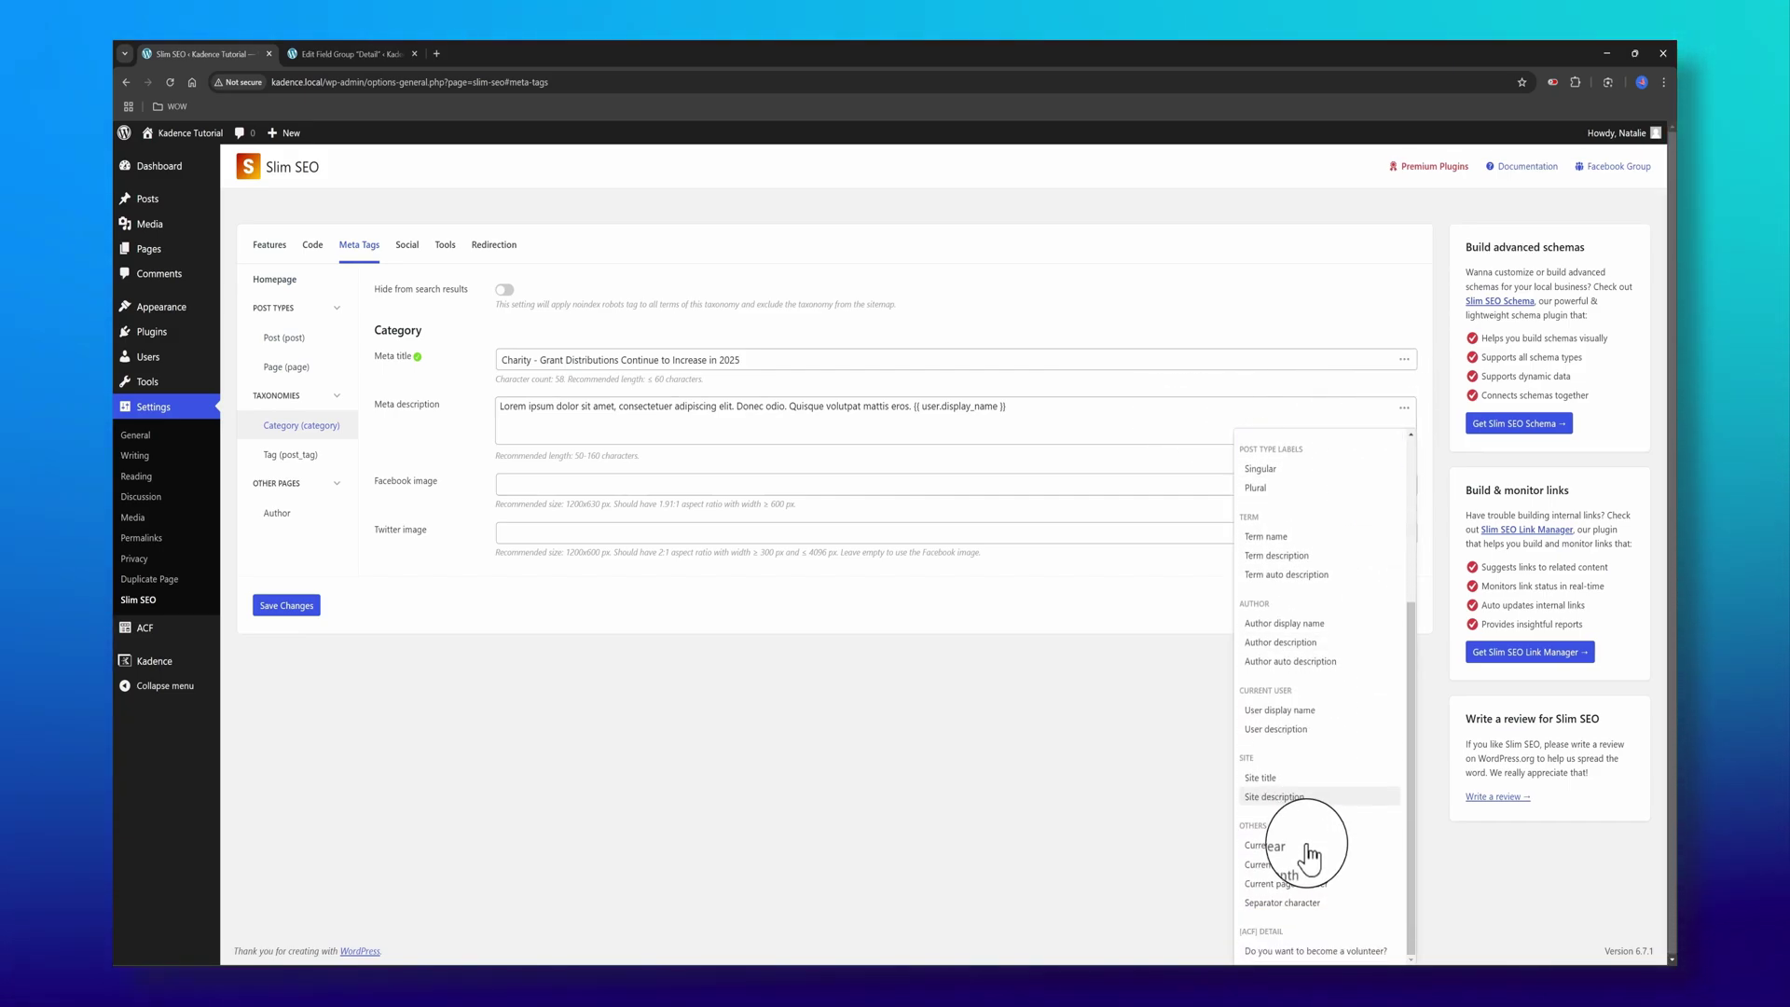
left_click(1295, 952)
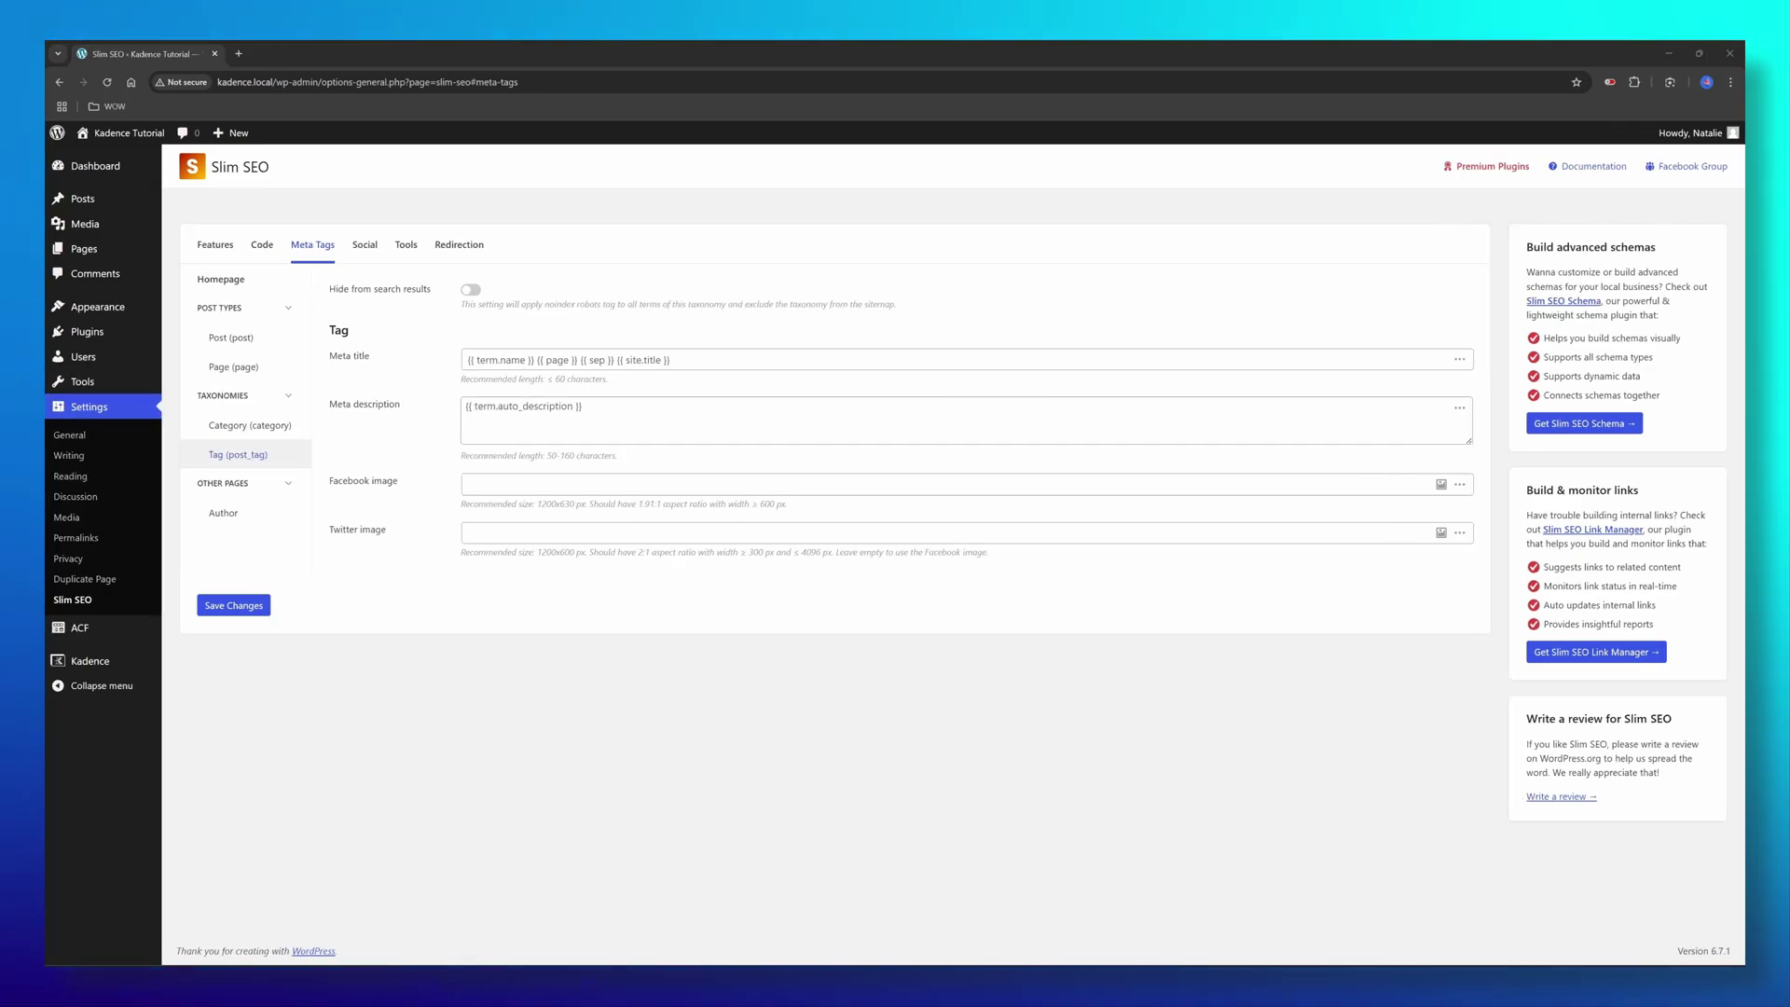
Look through the meta tag templates for single posts, categories, then tags
left_click(235, 341)
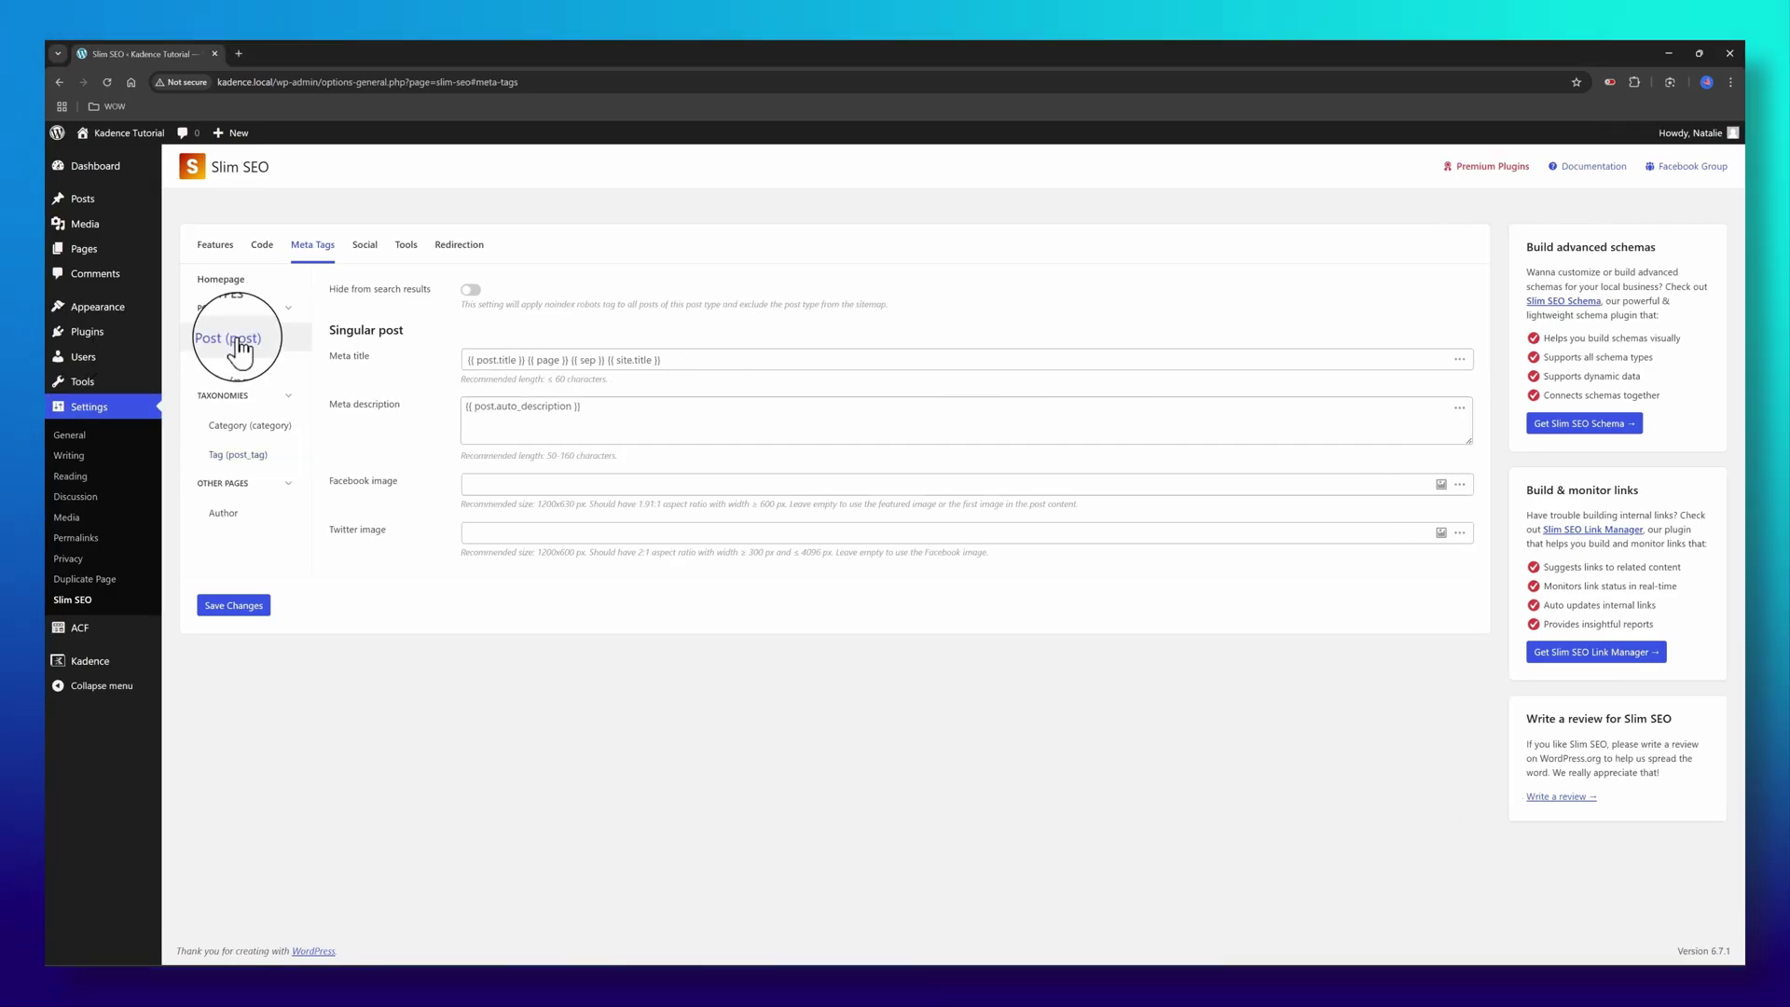
left_click(259, 425)
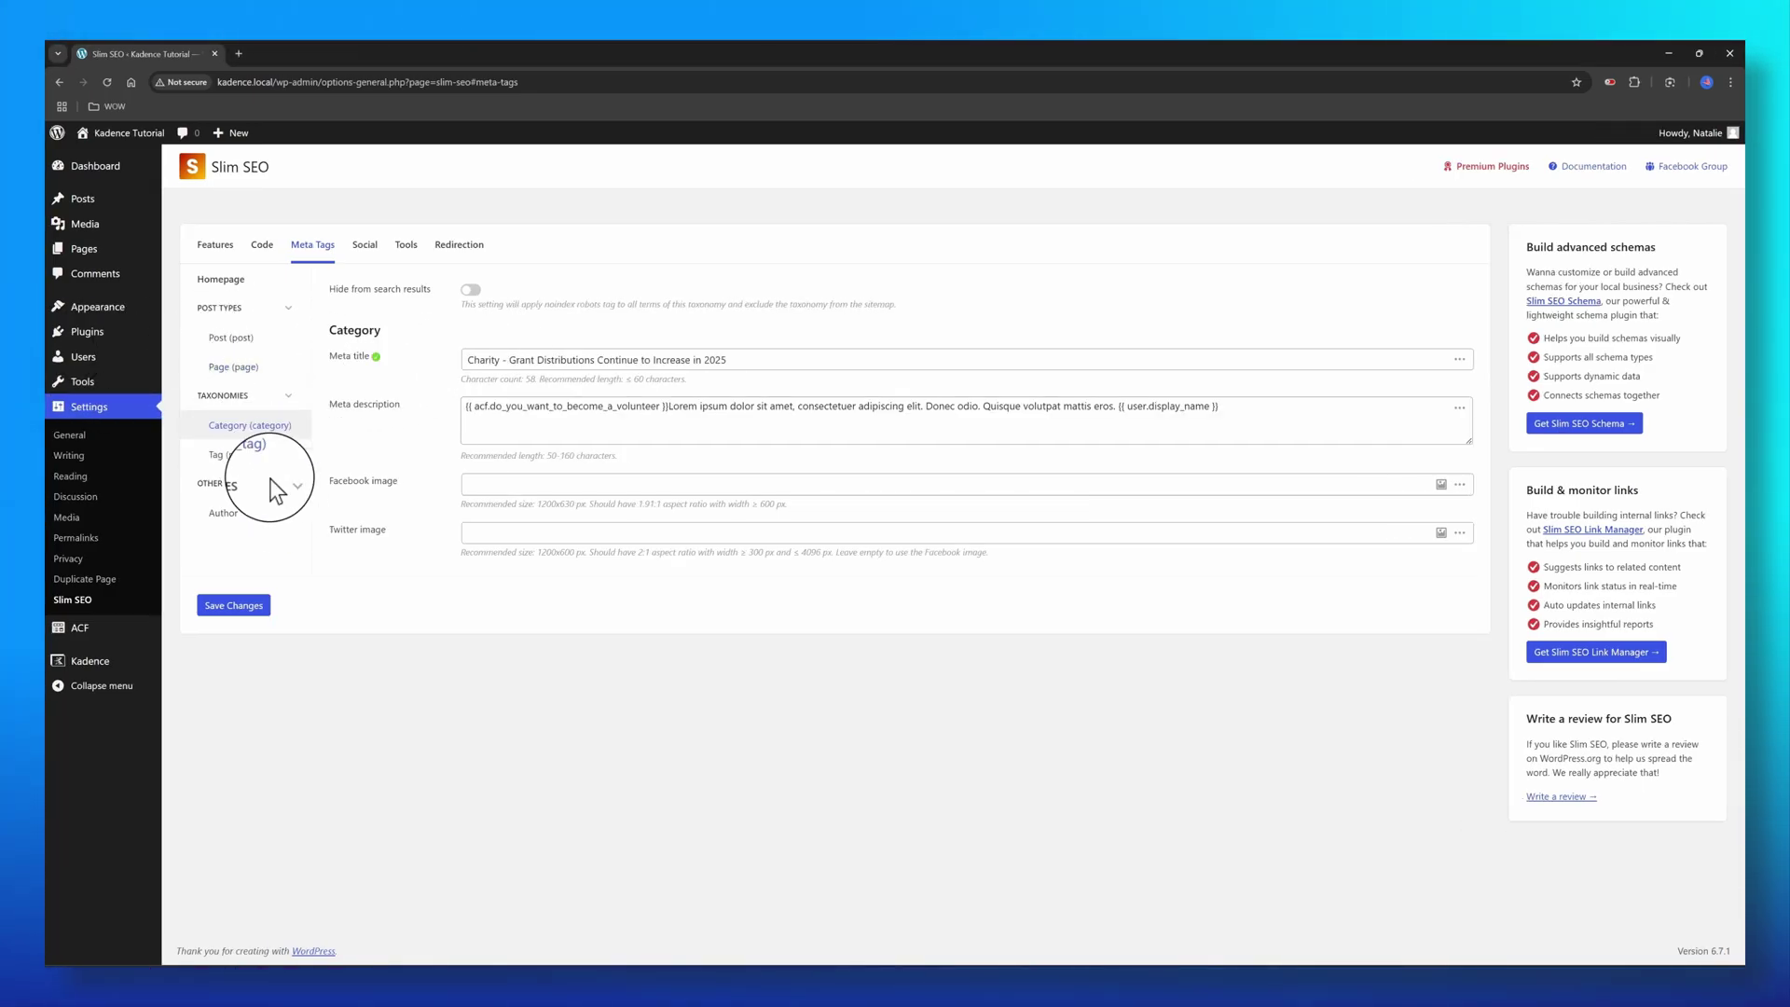
left_click(211, 457)
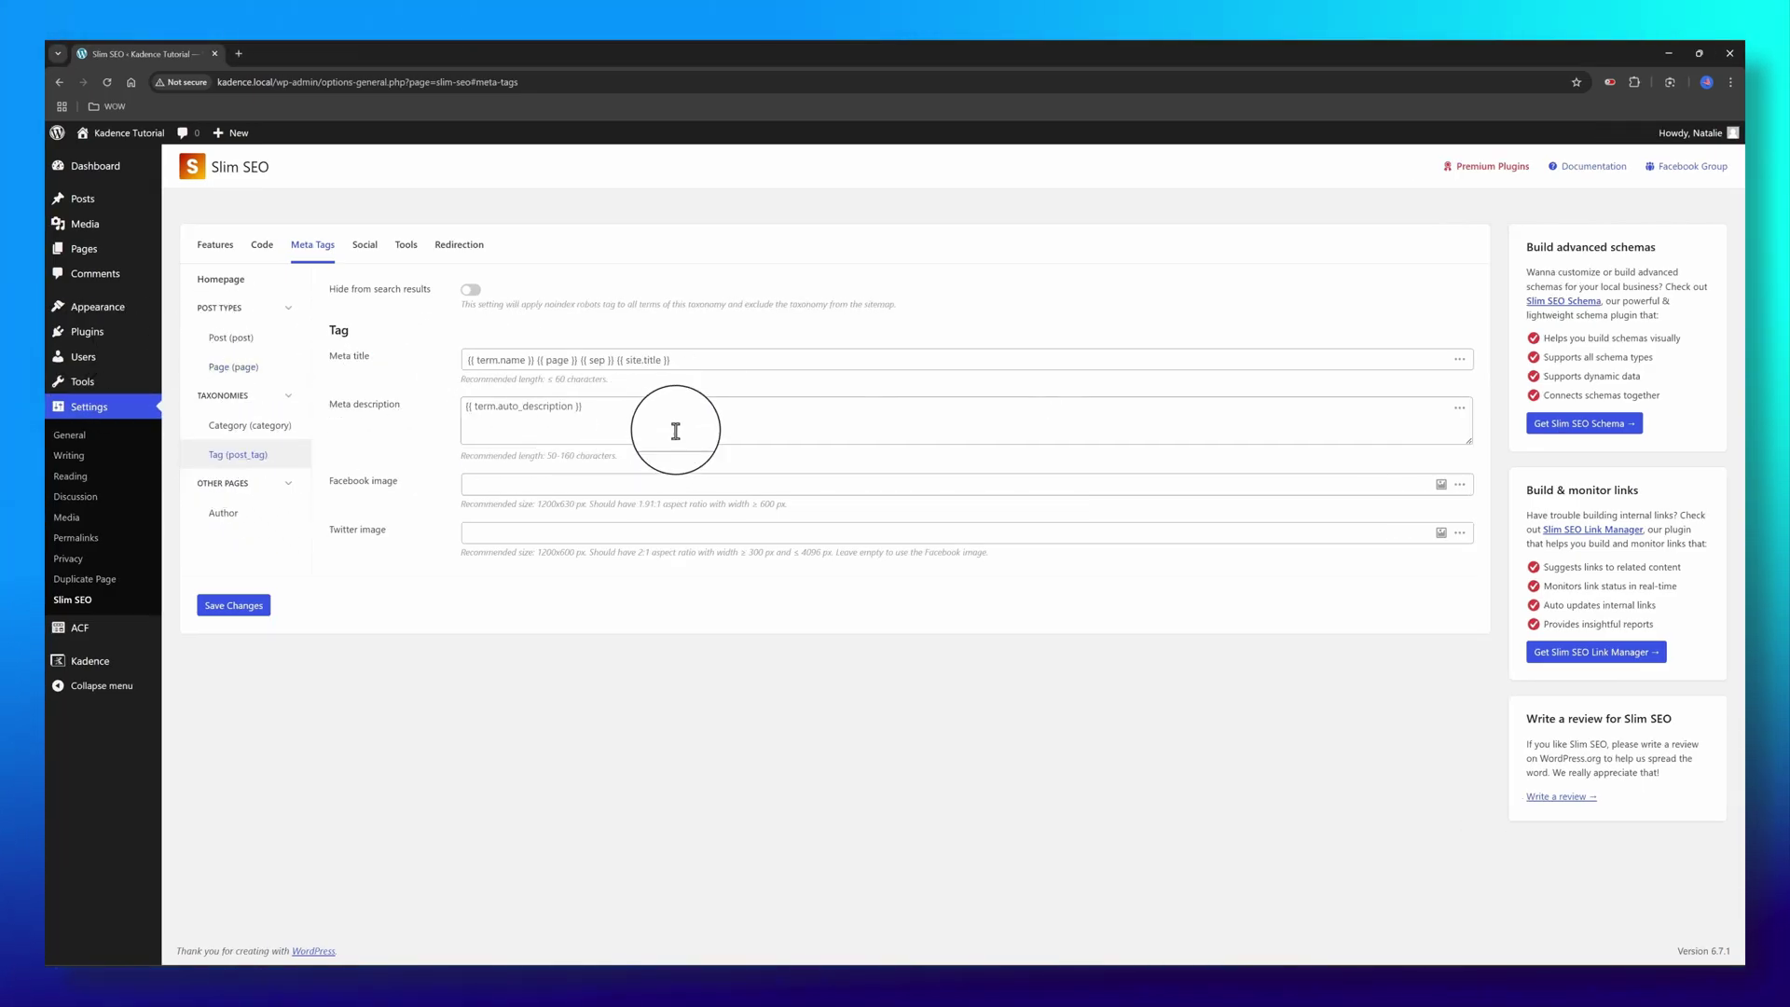
Add the Current year variable to the Tag meta description template
left_click(1460, 364)
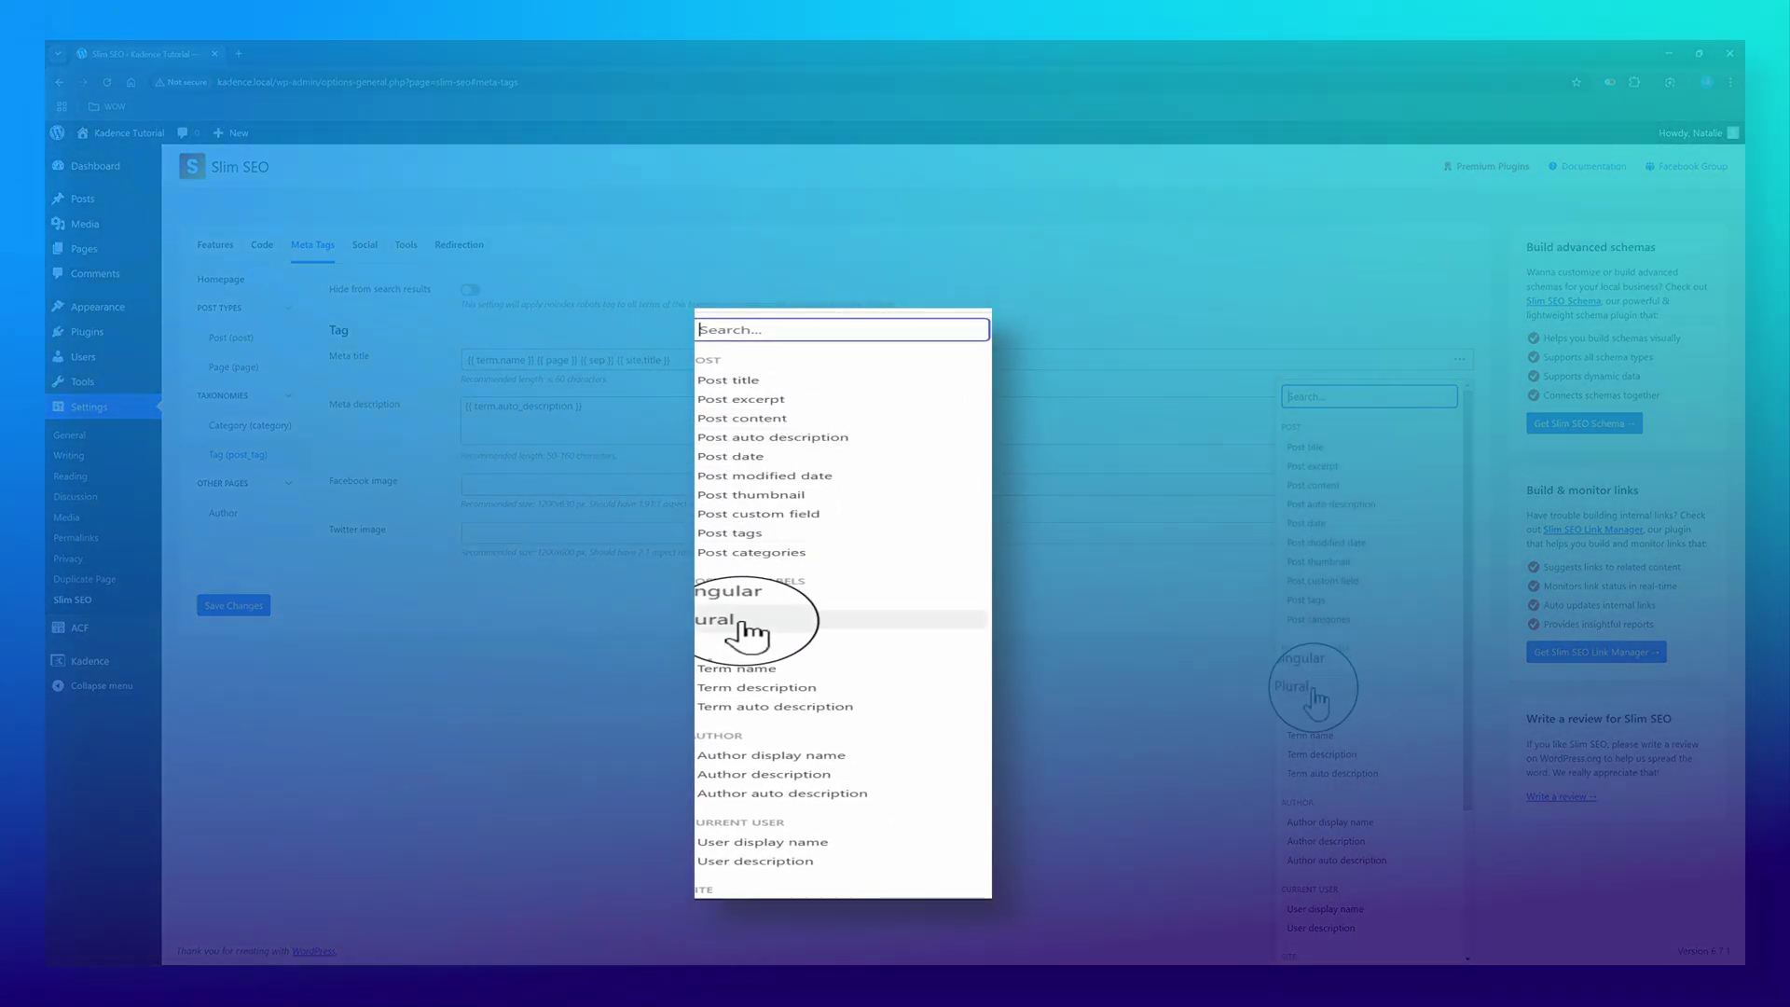
scroll(1320, 756, "down", 3)
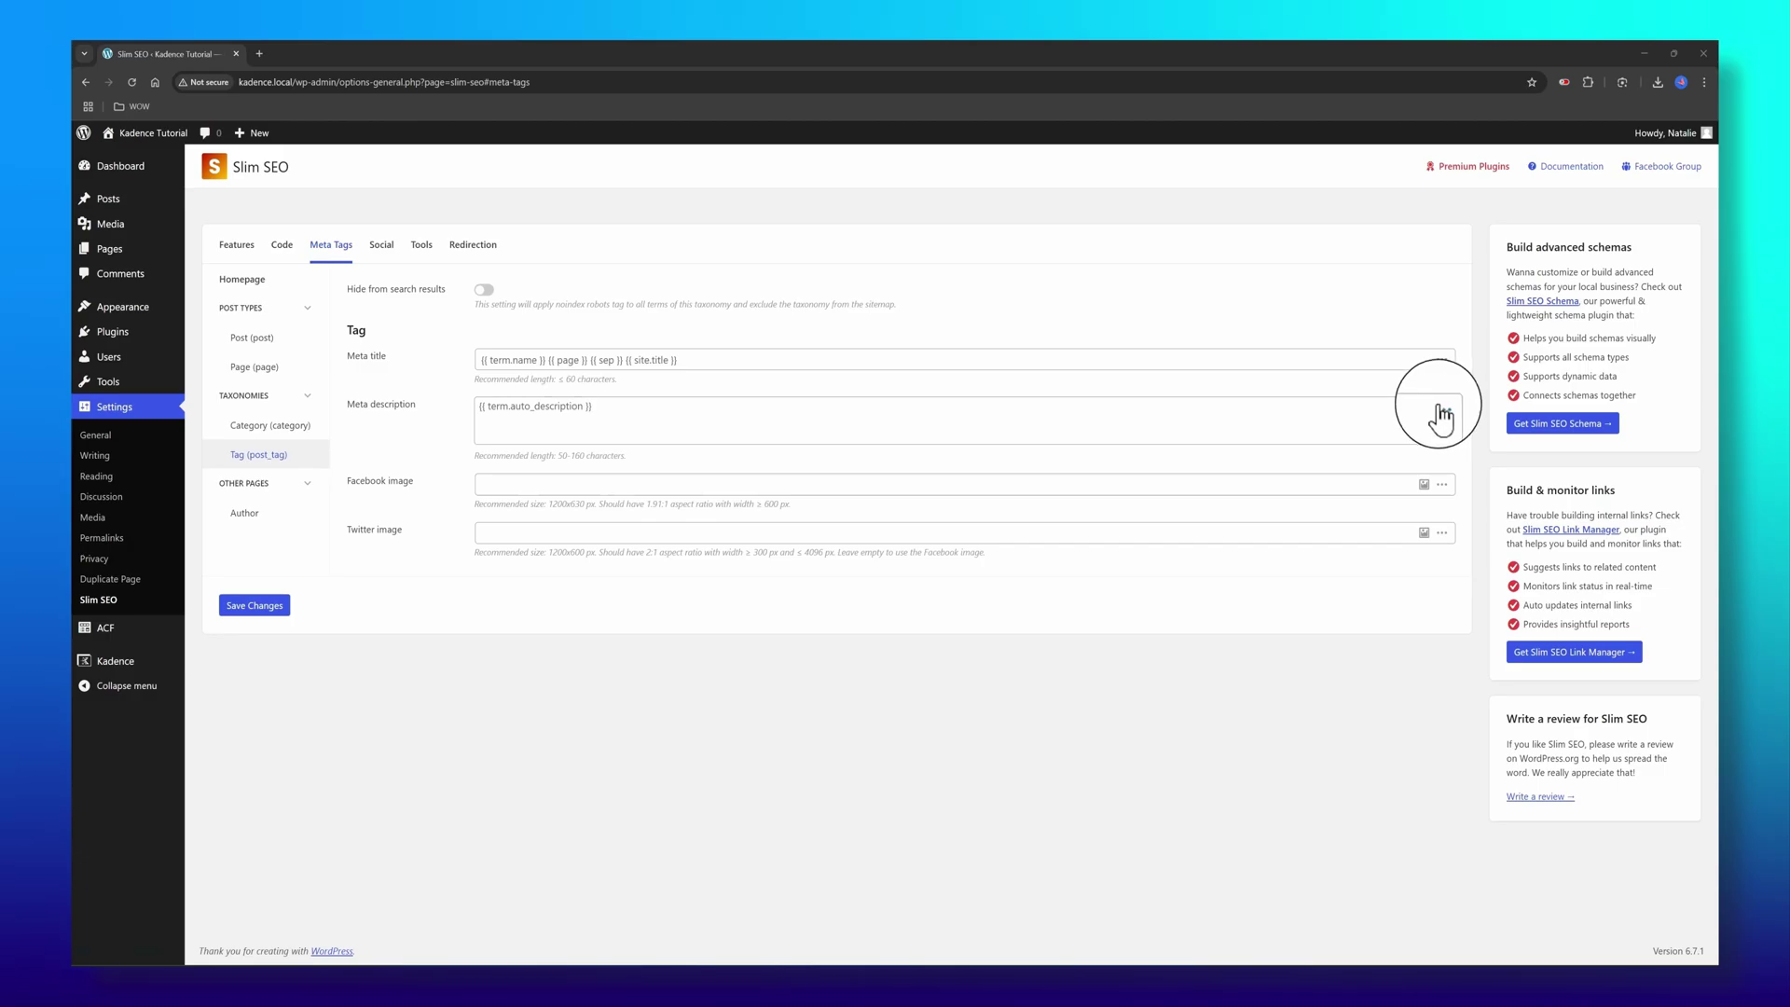
left_click(1441, 408)
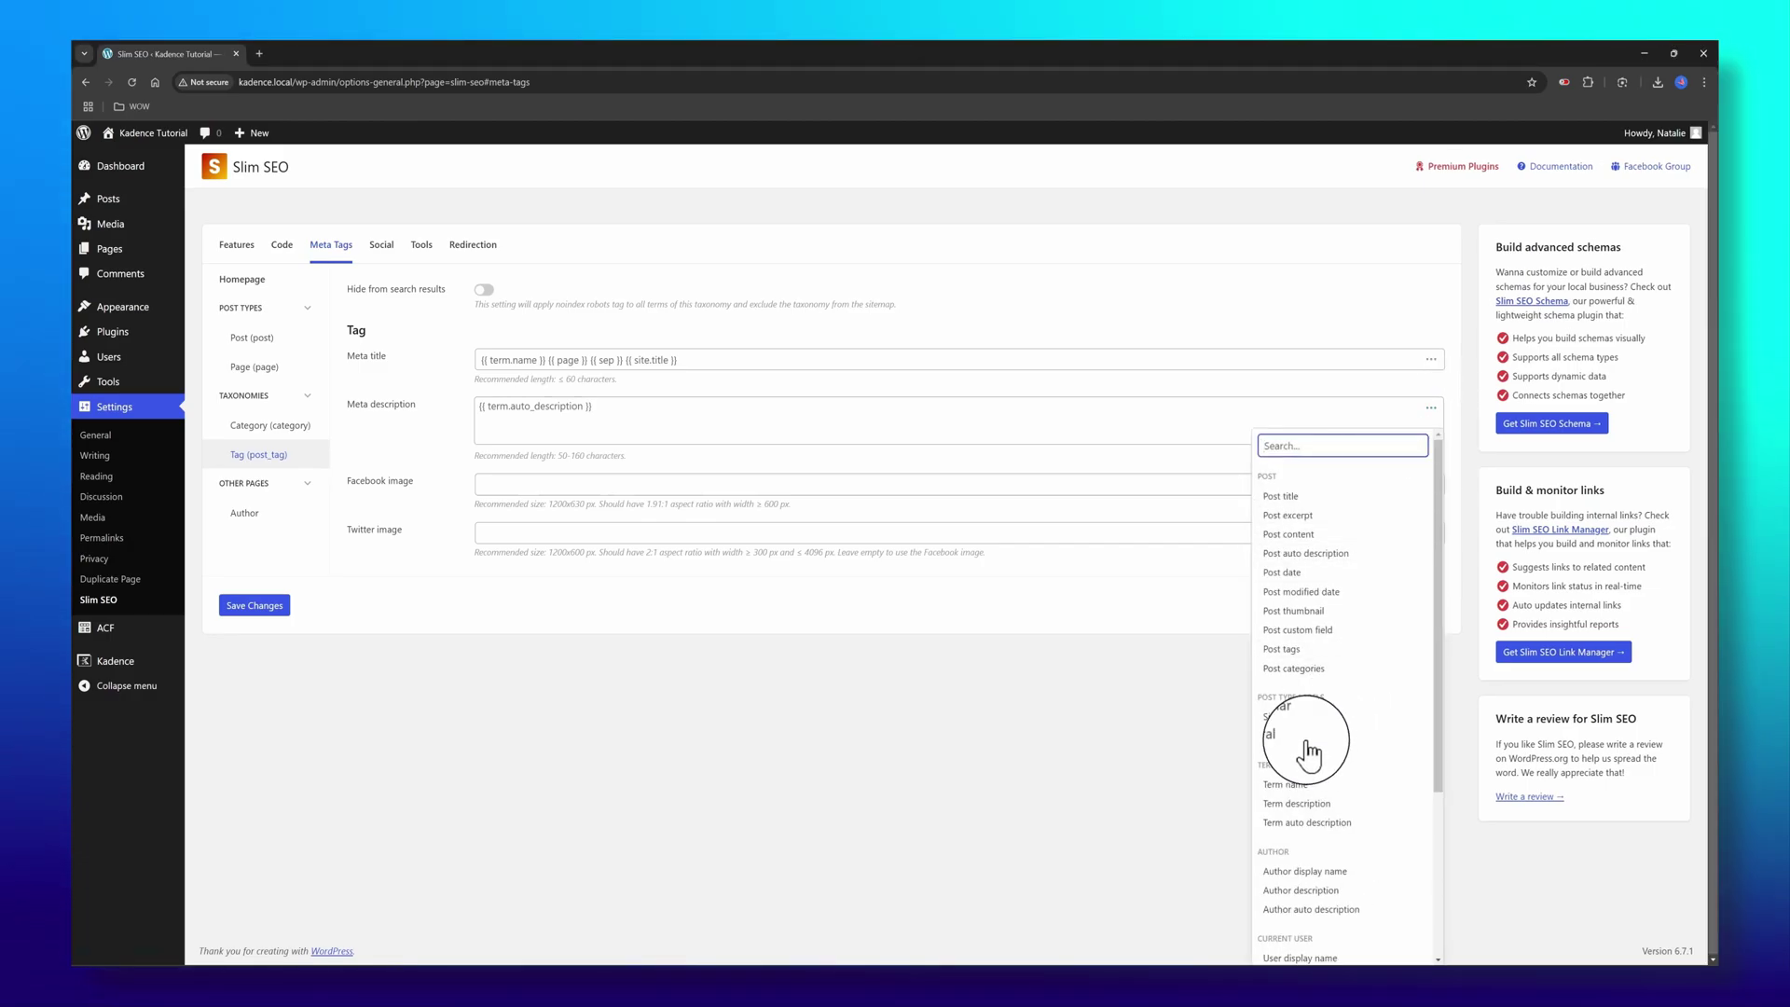
scroll(1296, 895, "down", 3)
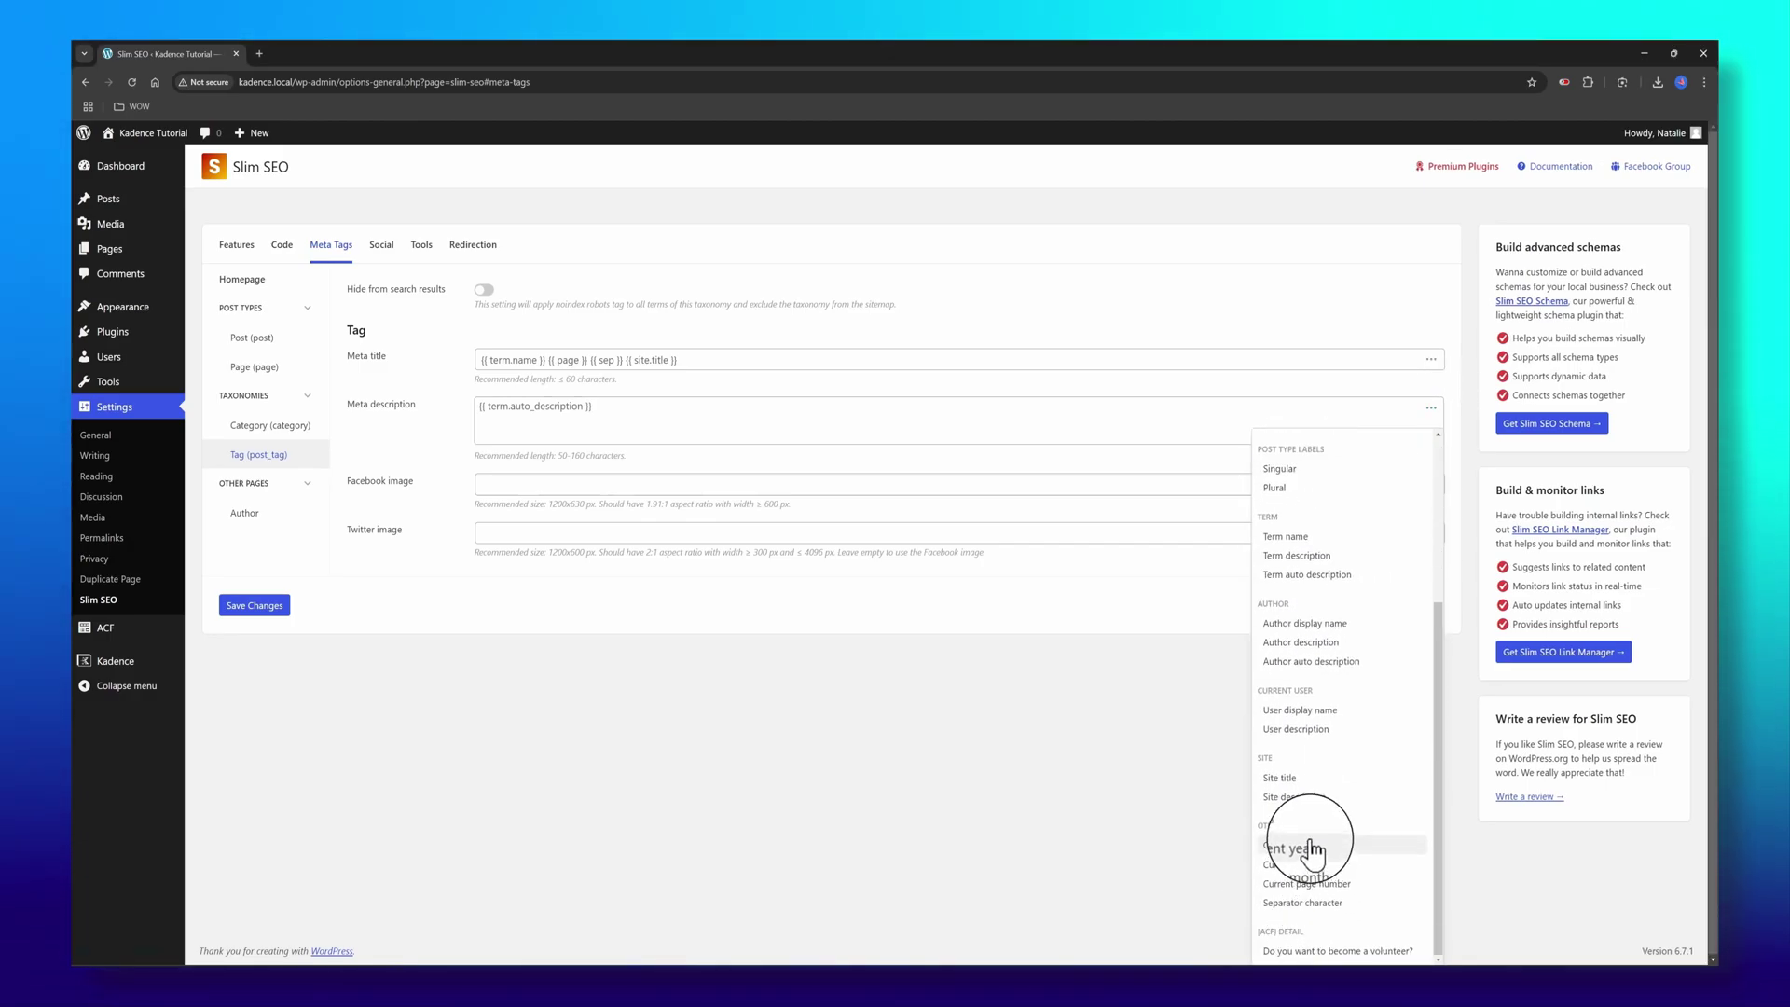
left_click(1314, 847)
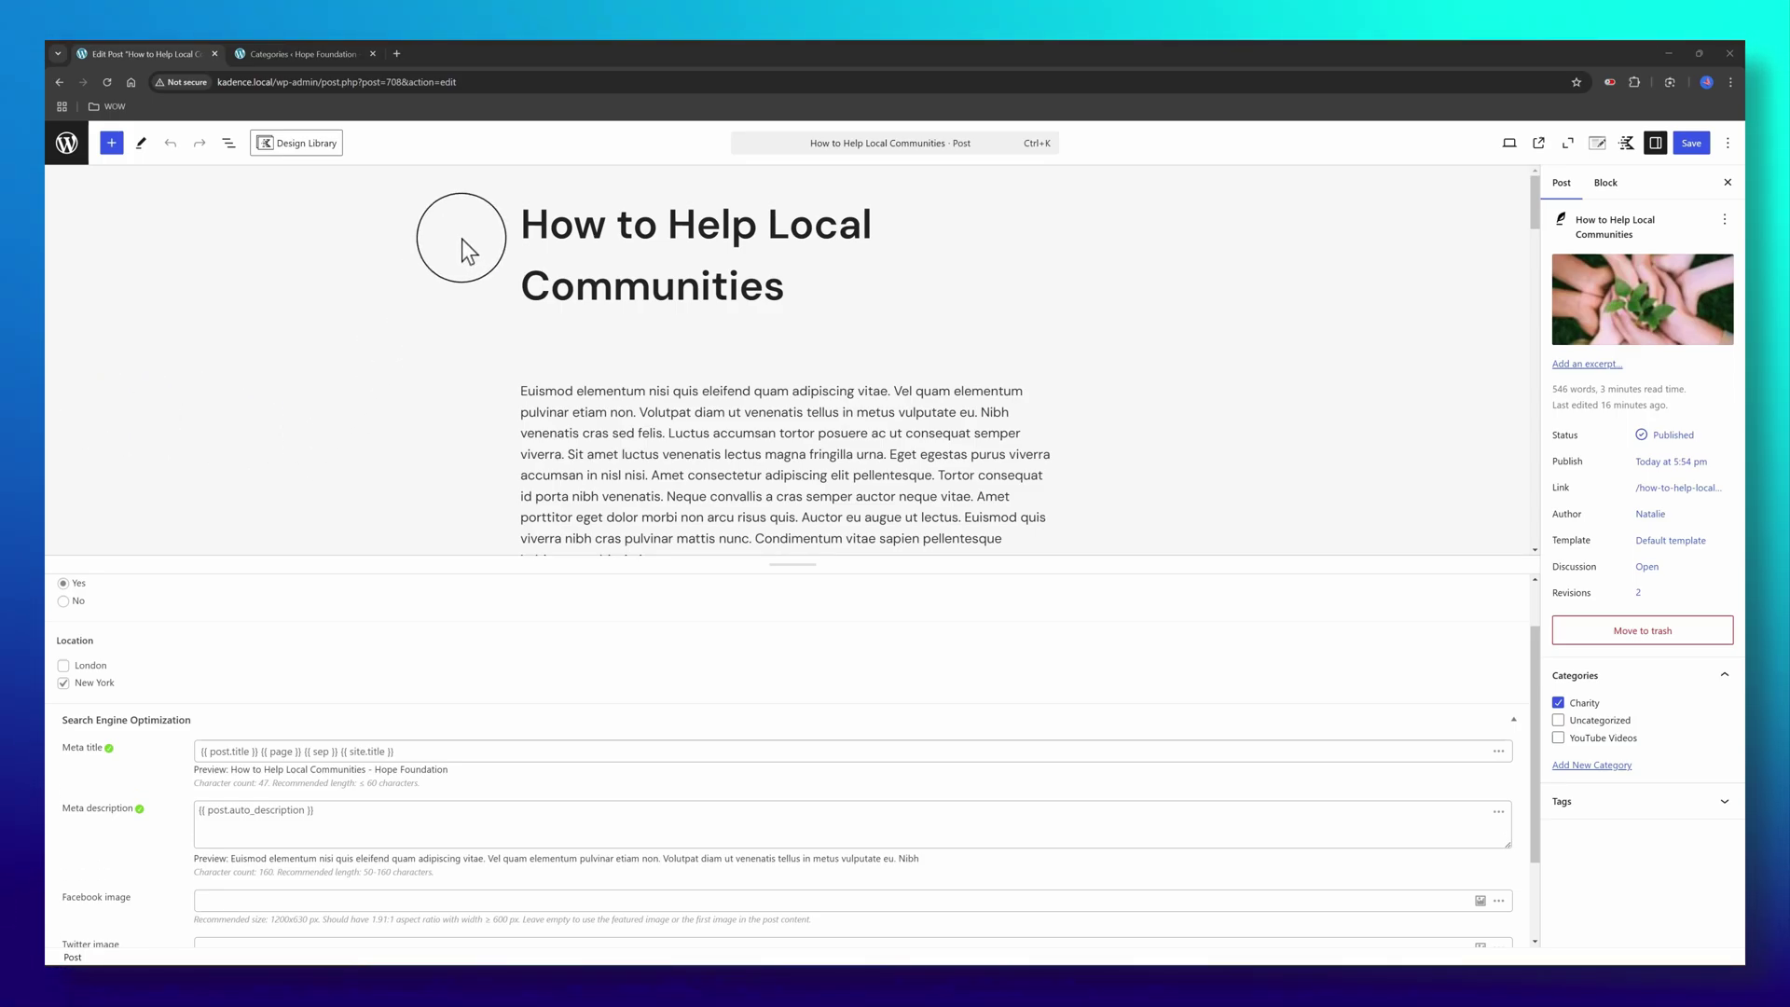
Review the categories' meta titles, then check the How to Help Local Communities meta title preview
left_click(521, 229)
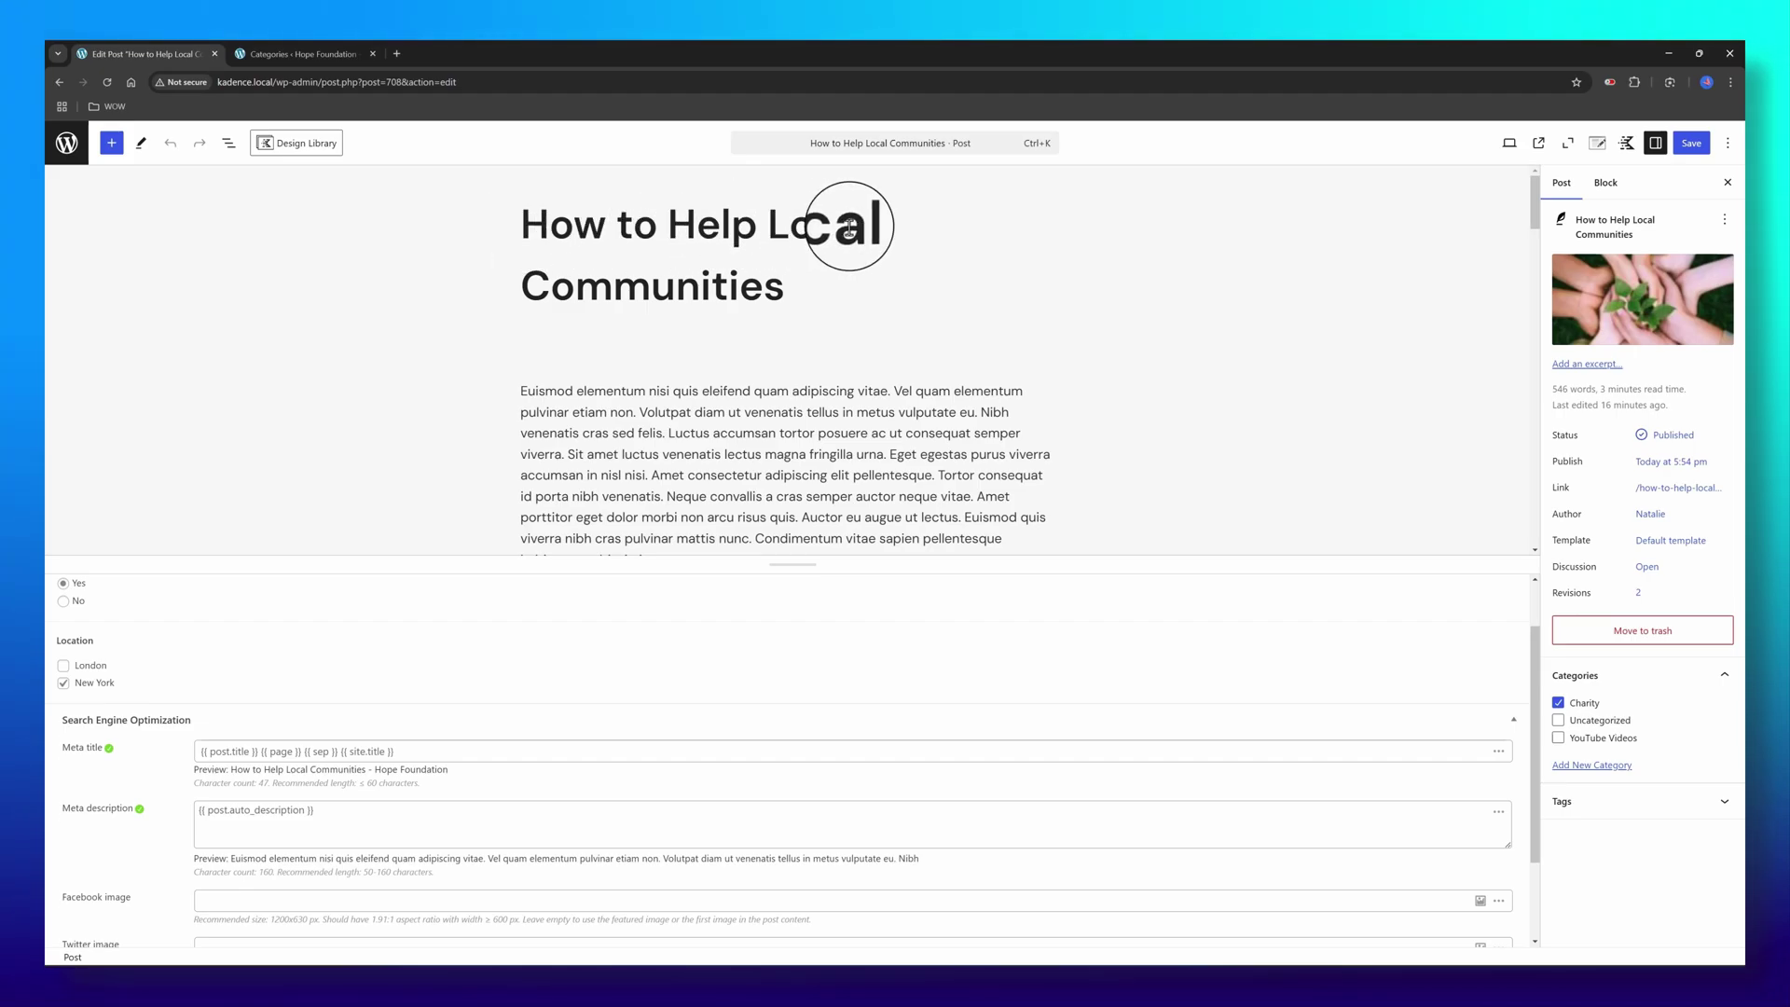
left_click(306, 55)
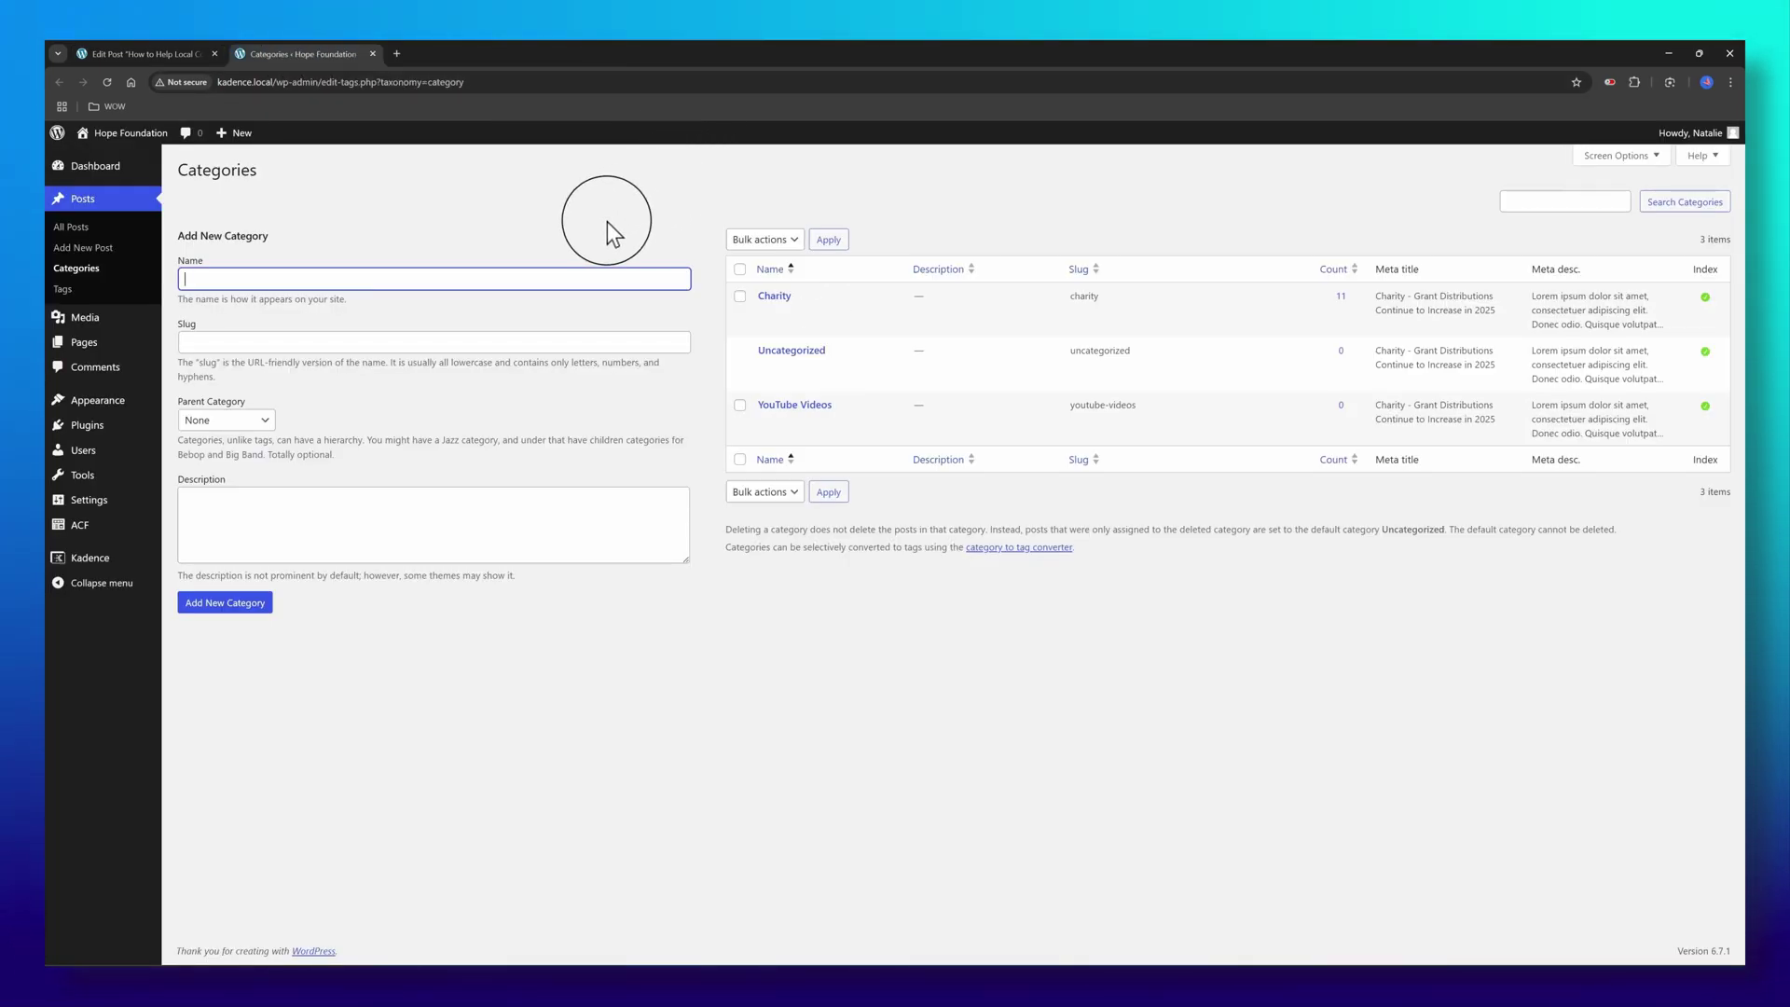
left_click(147, 55)
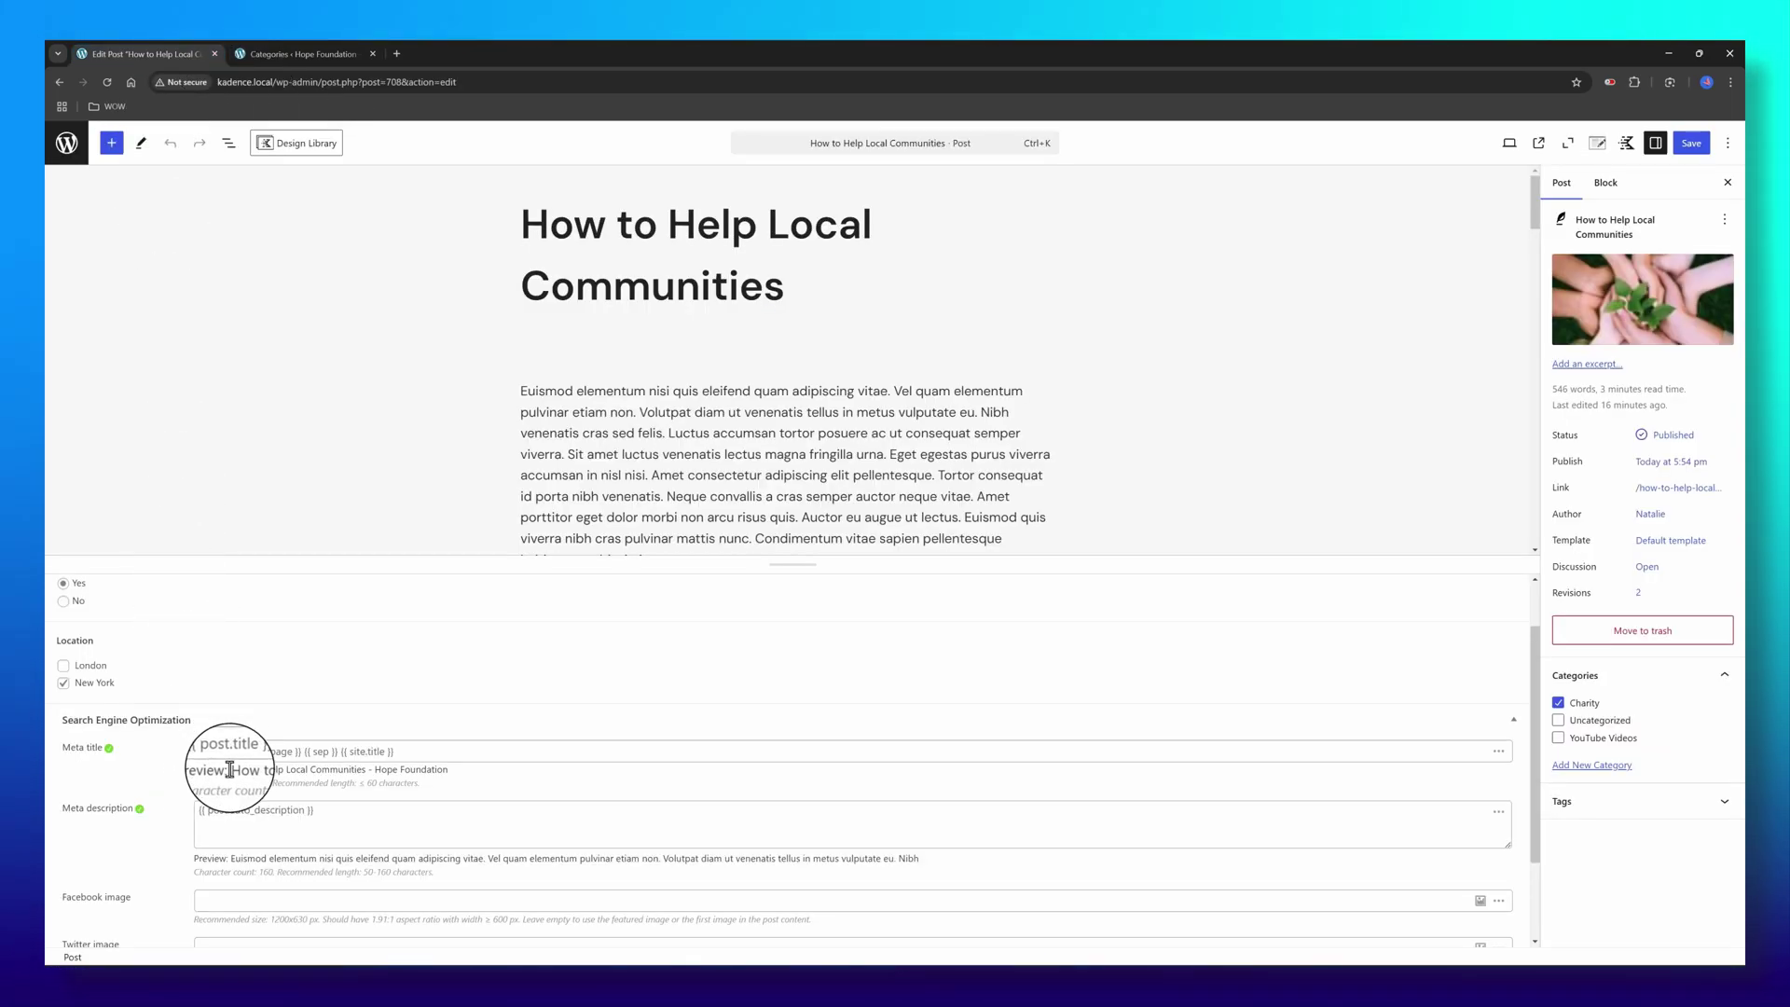
left_click_drag(229, 770, 373, 782)
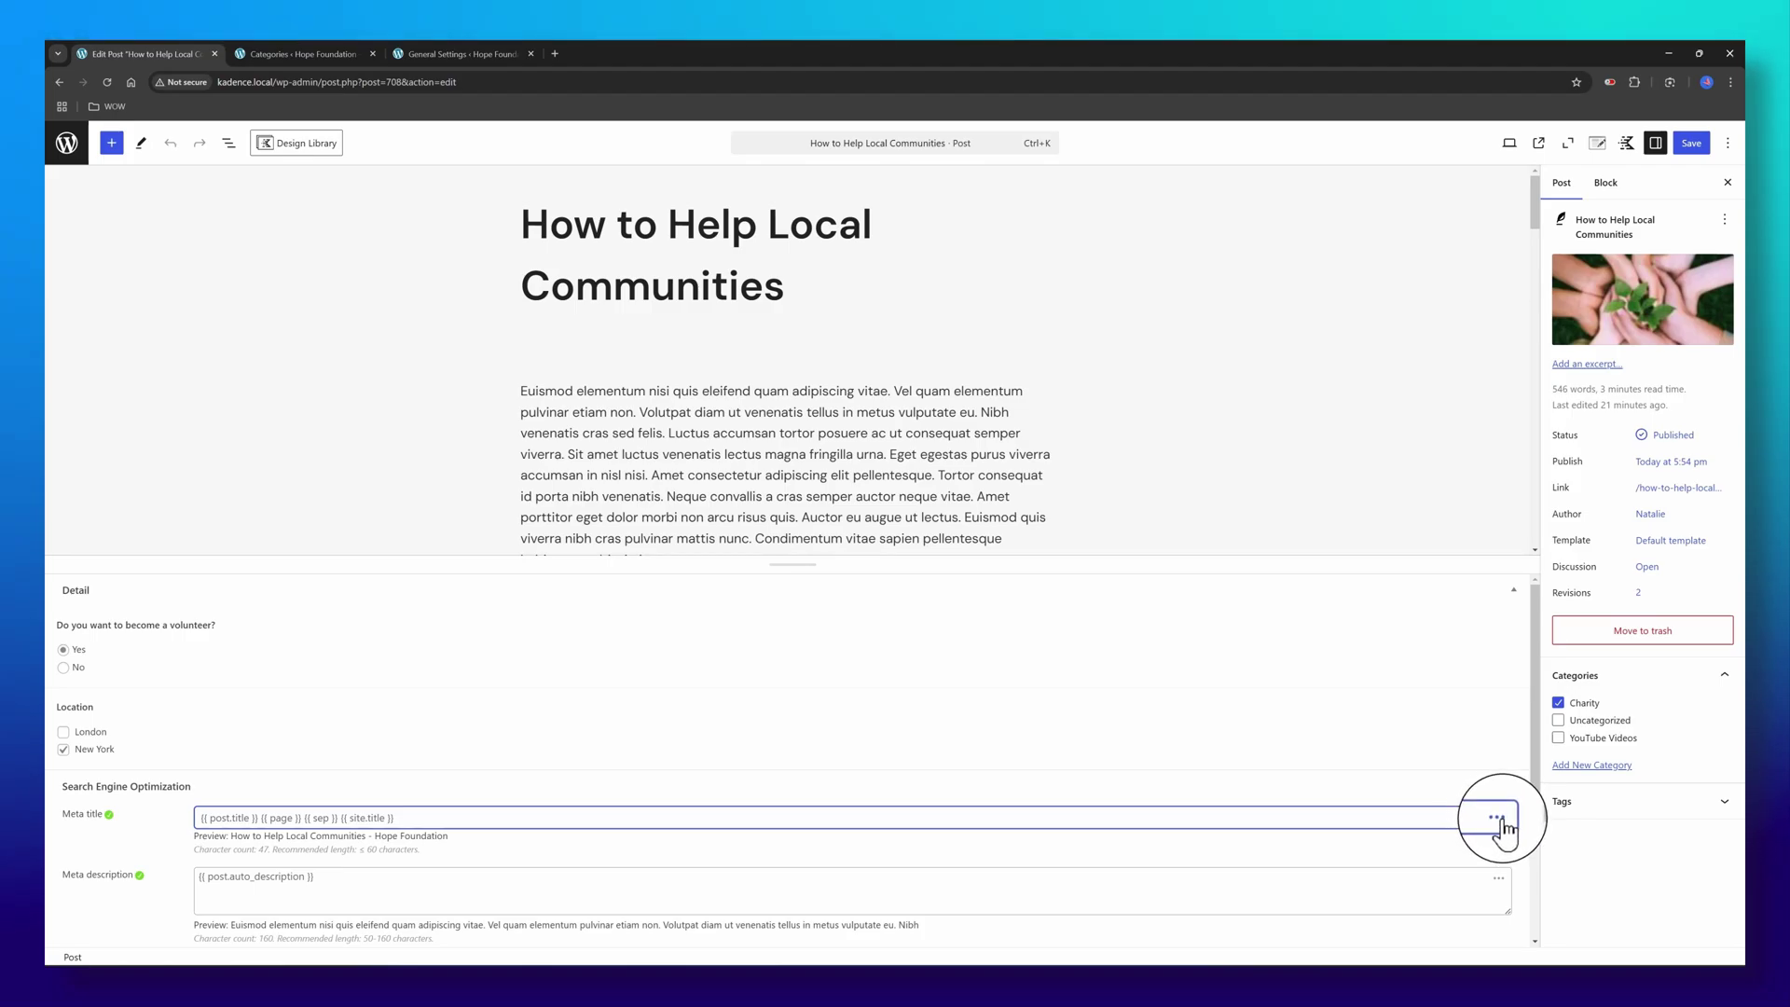
Insert the ACF Location field into the post meta title, previewing New York
left_click(1498, 819)
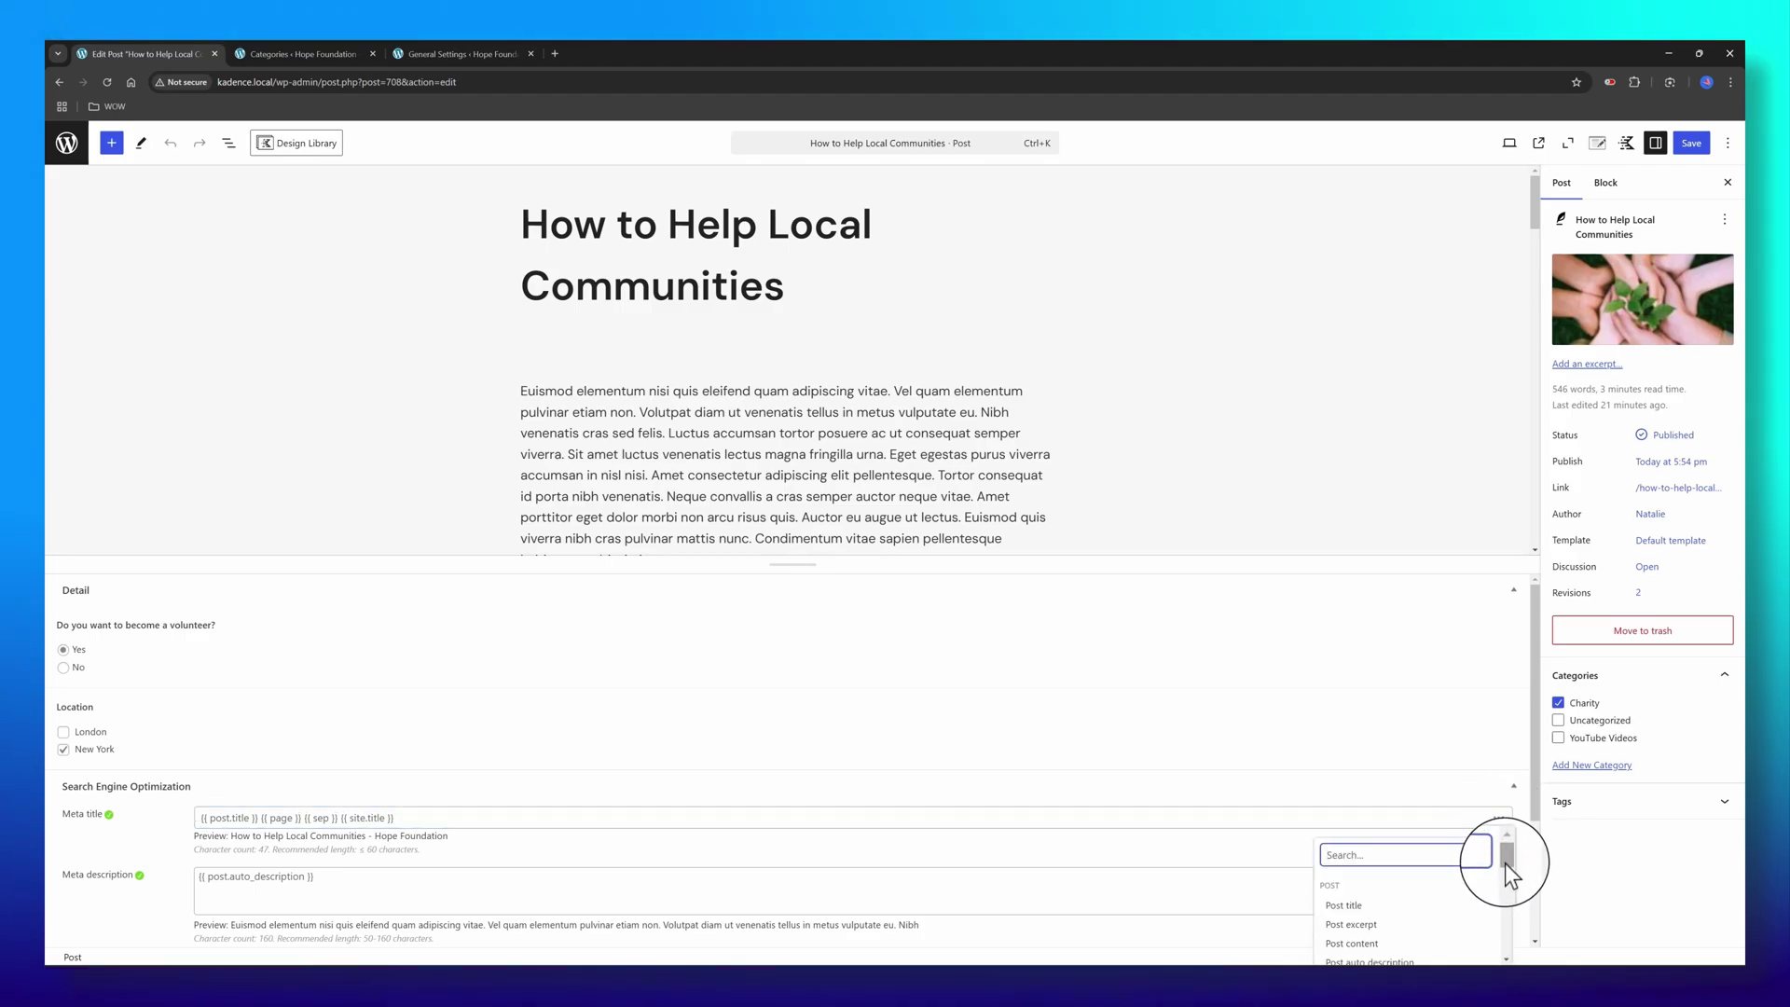
scroll(1504, 867, "down", 3)
left_click_drag(1505, 874, 1490, 952)
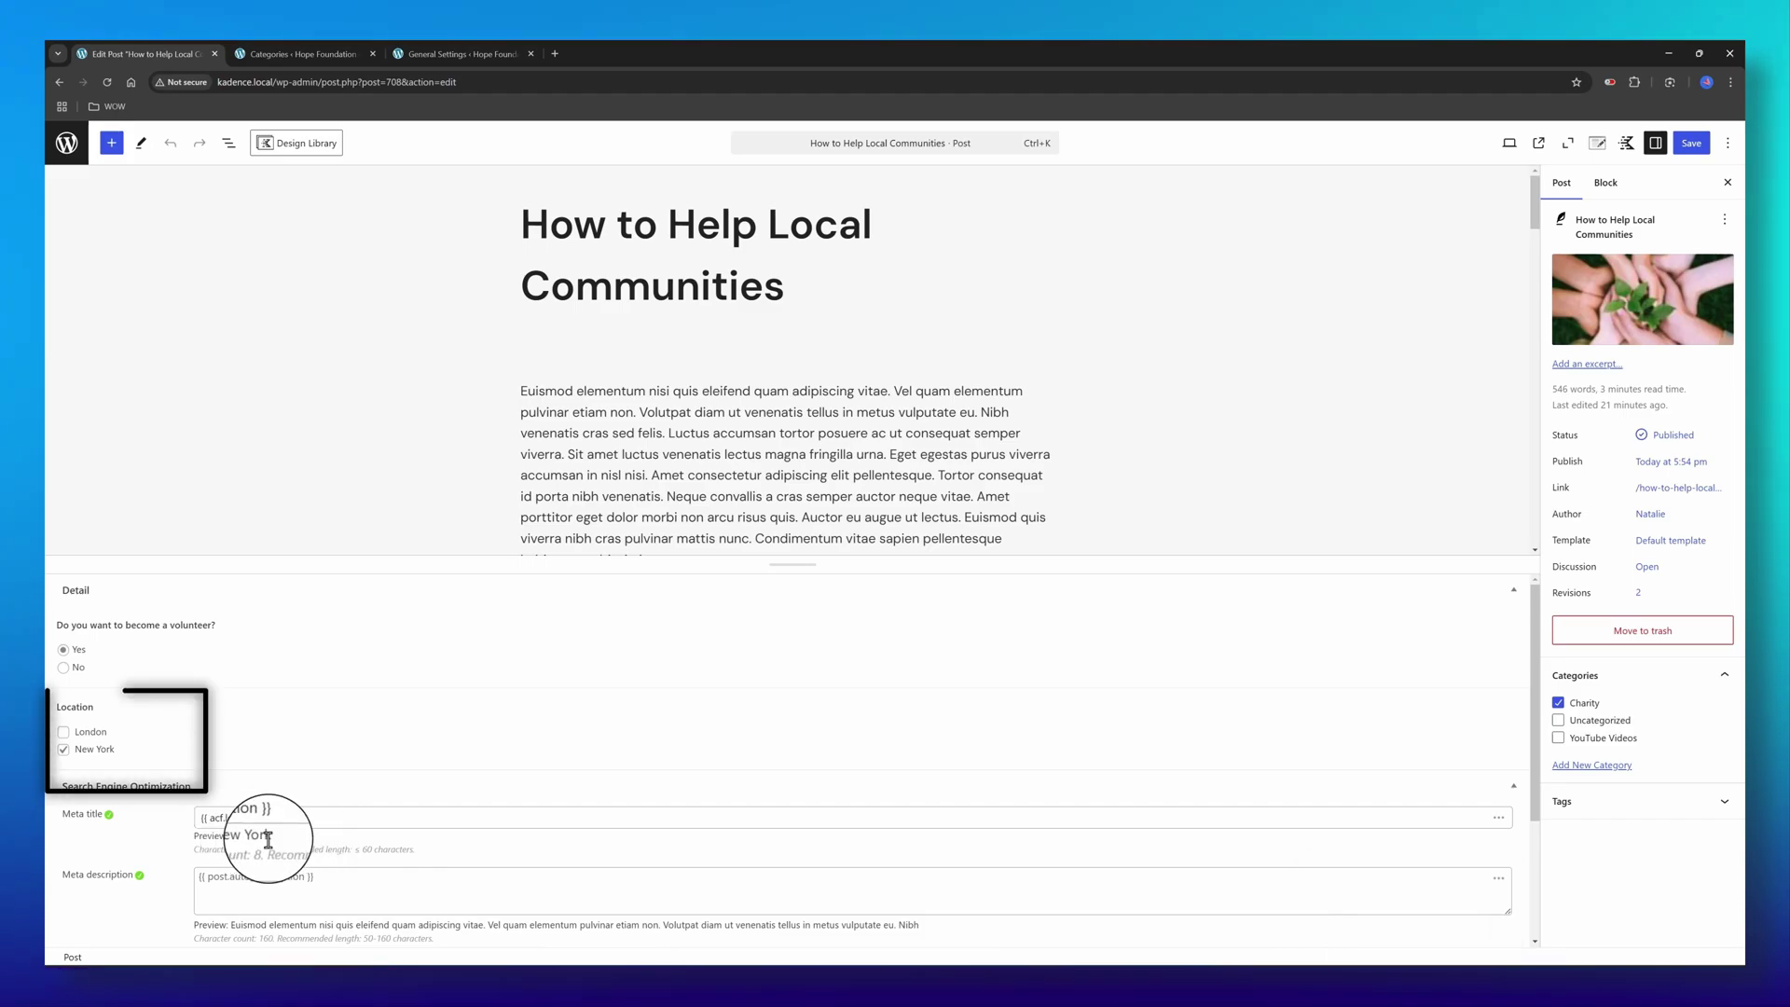
left_click_drag(275, 843, 193, 839)
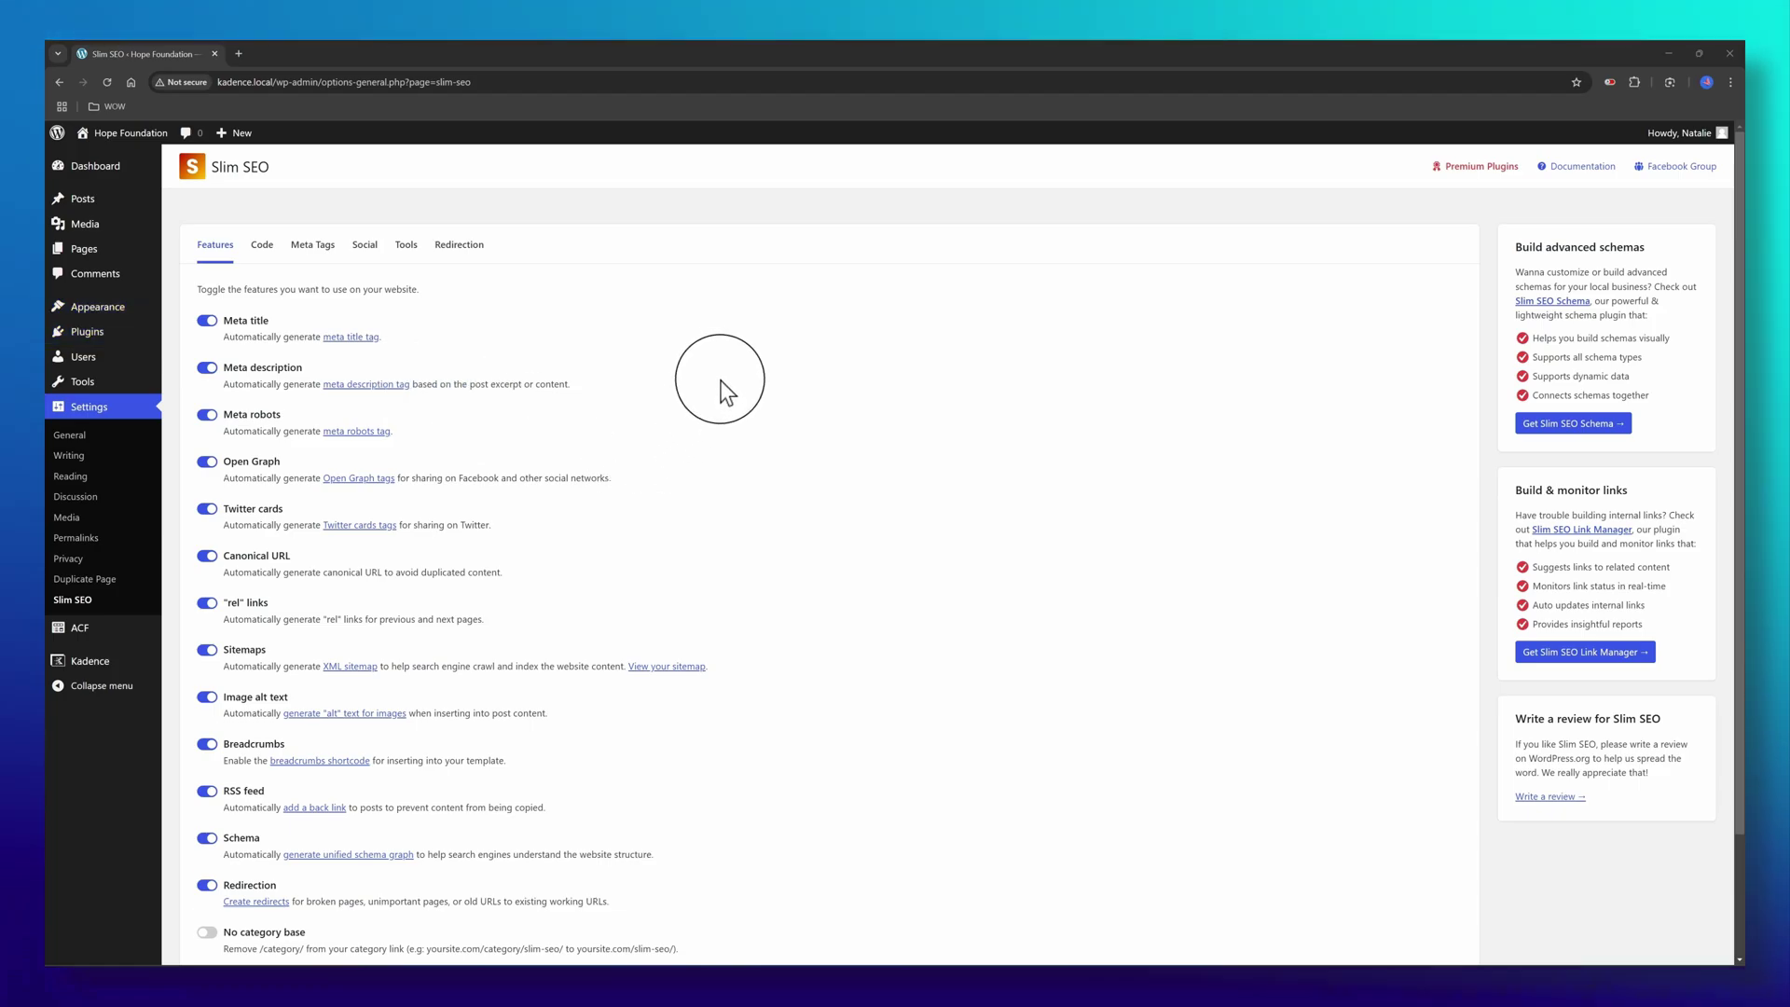
Turn off Image alt text and check the Media Library in a separate tab
scroll(724, 389, "down", 2)
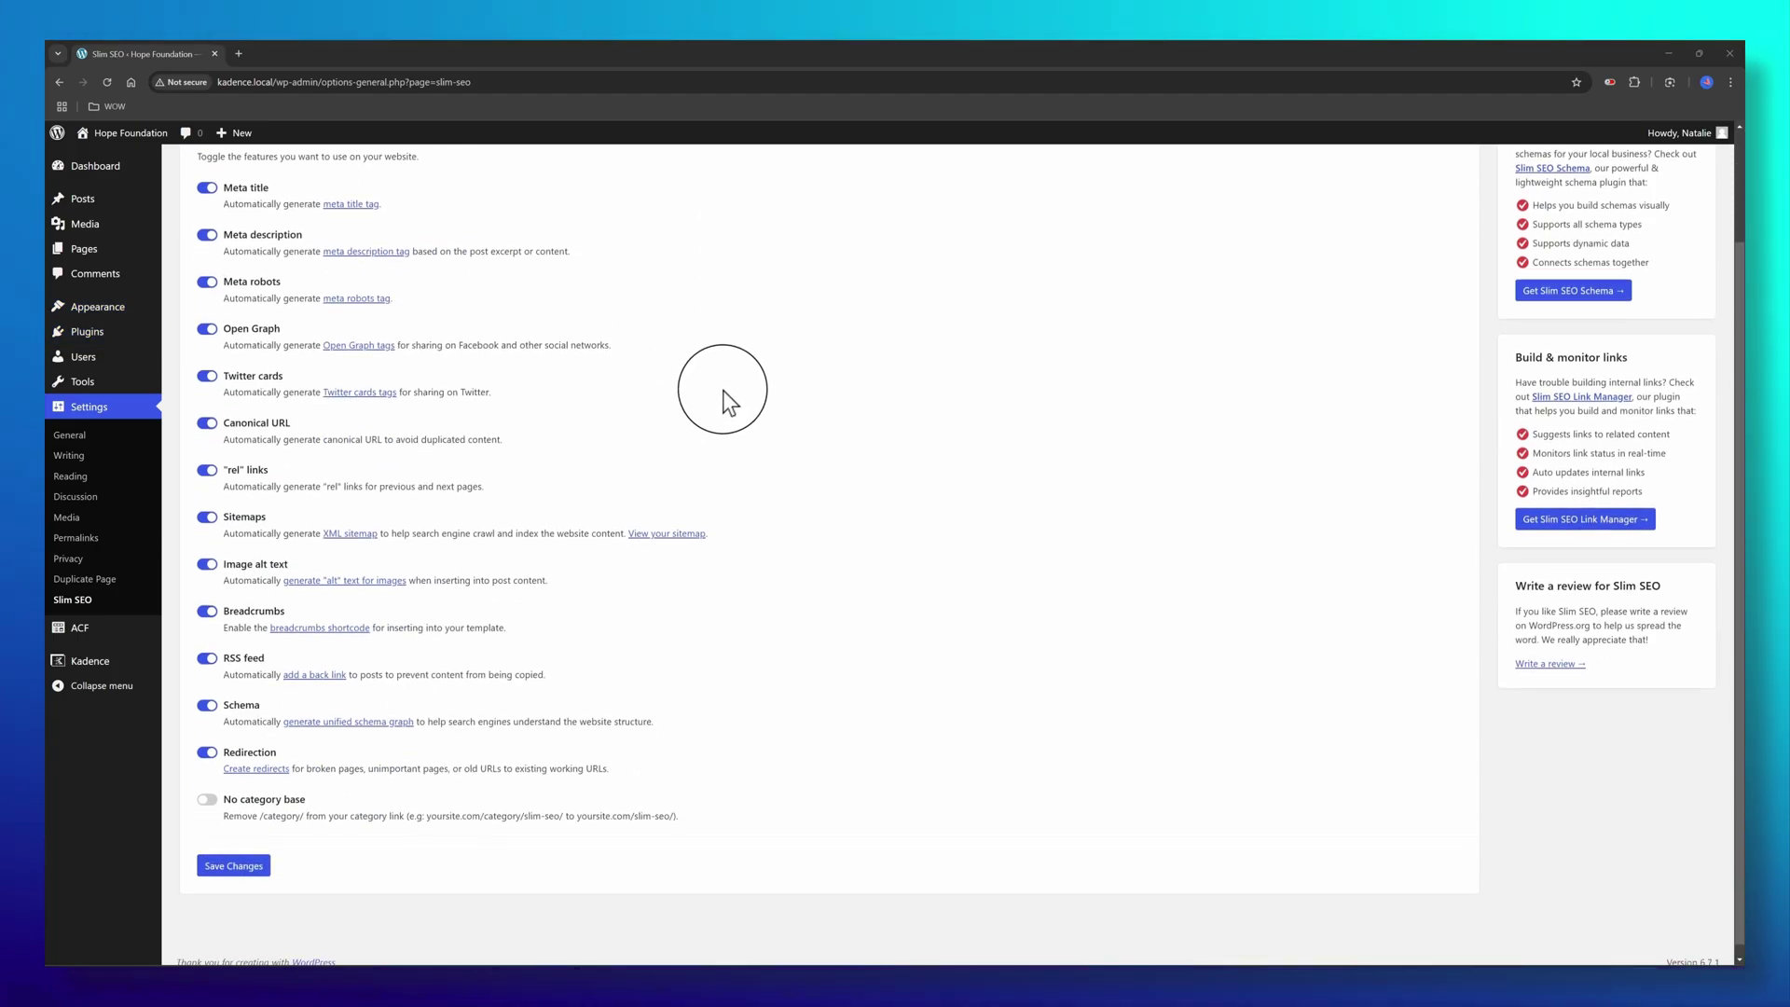
left_click(209, 567)
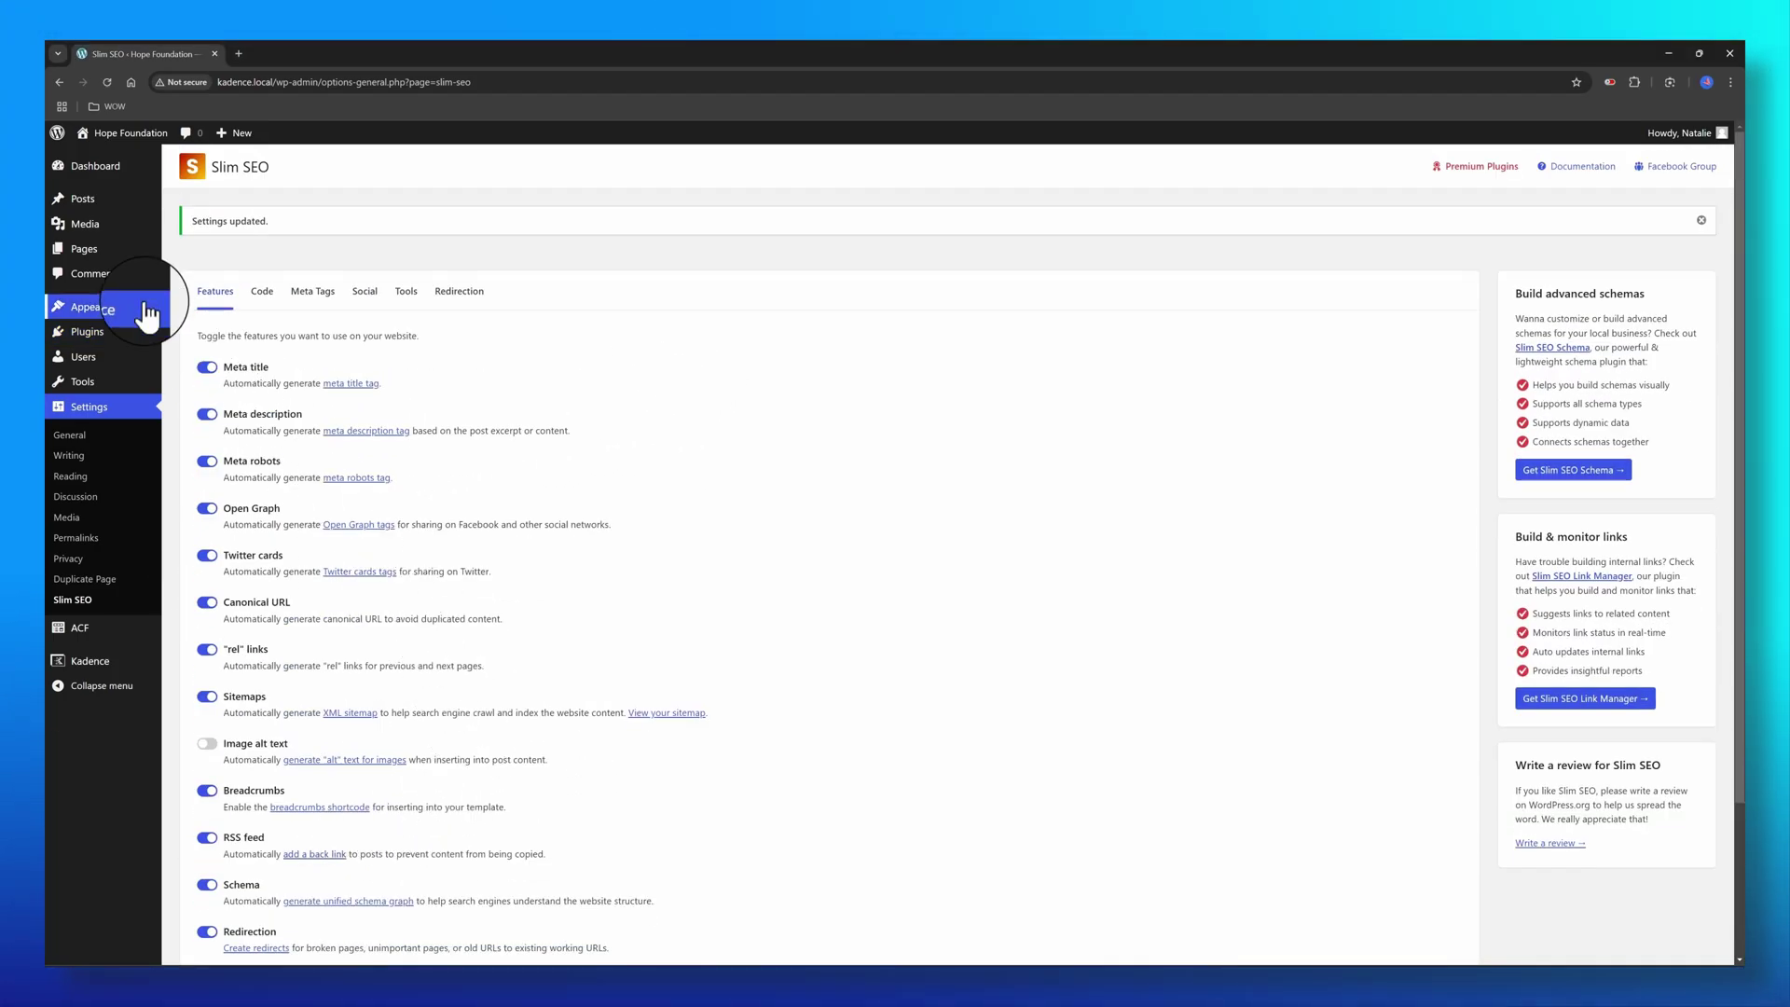
right_click(86, 225)
left_click(169, 246)
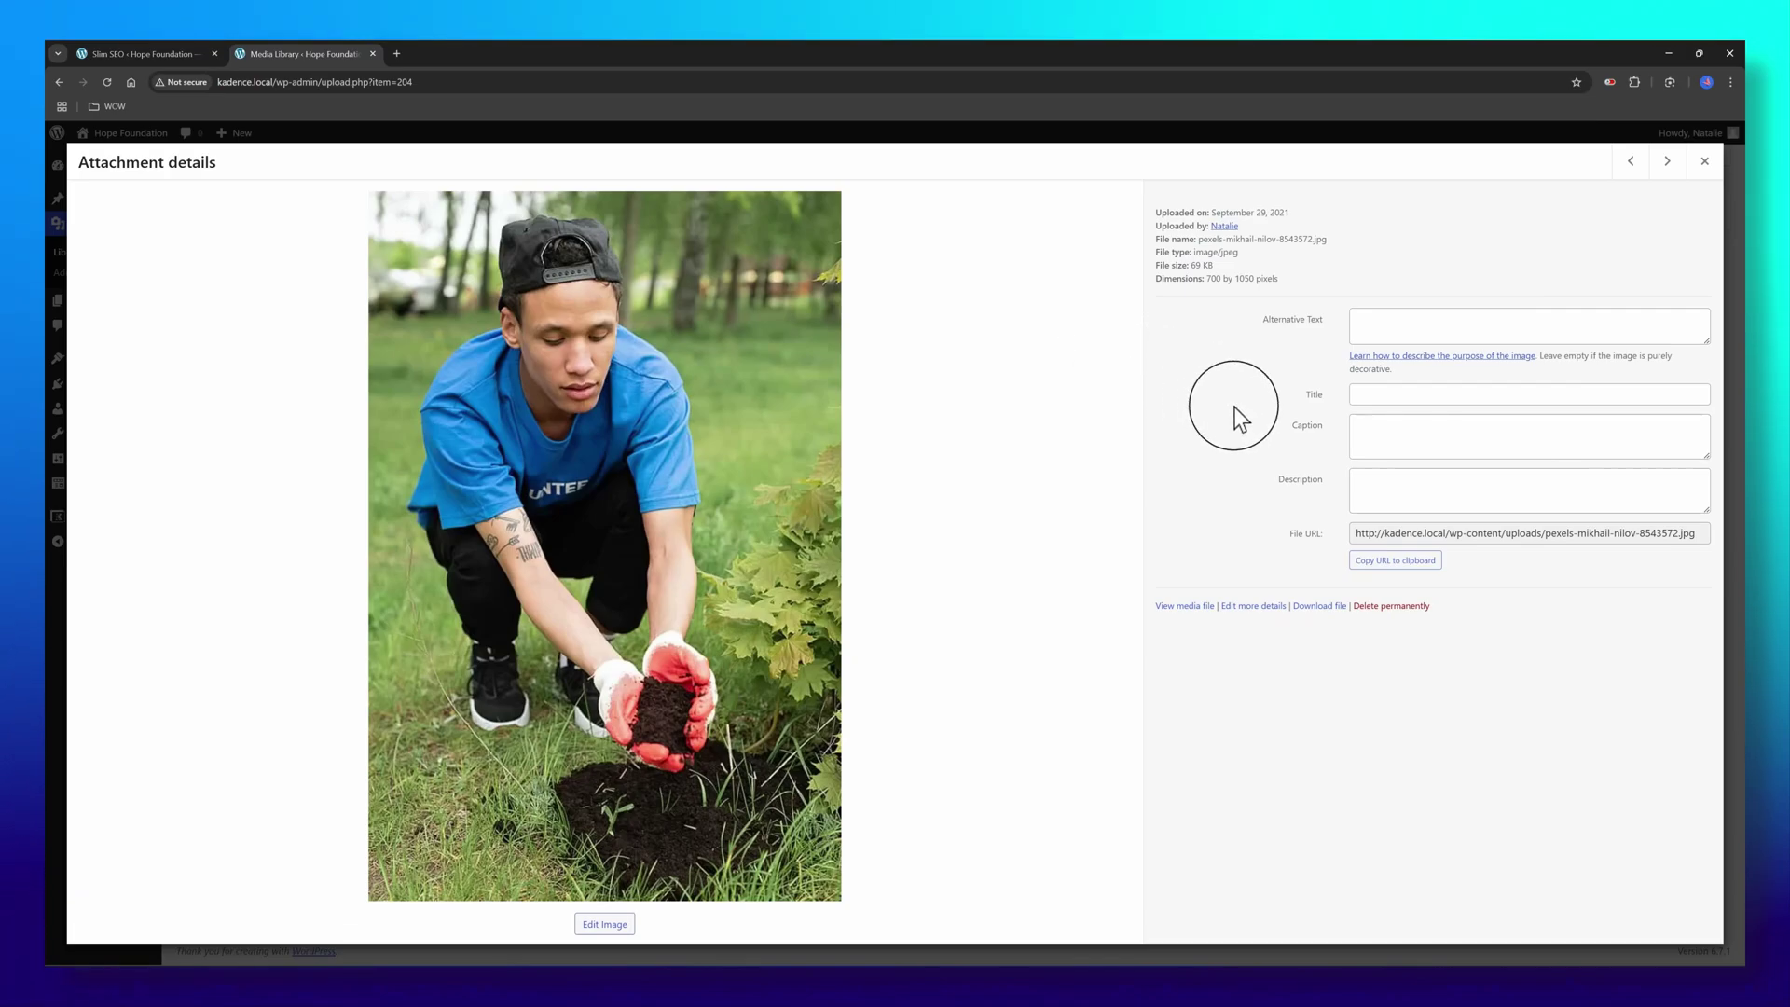
key("Escape")
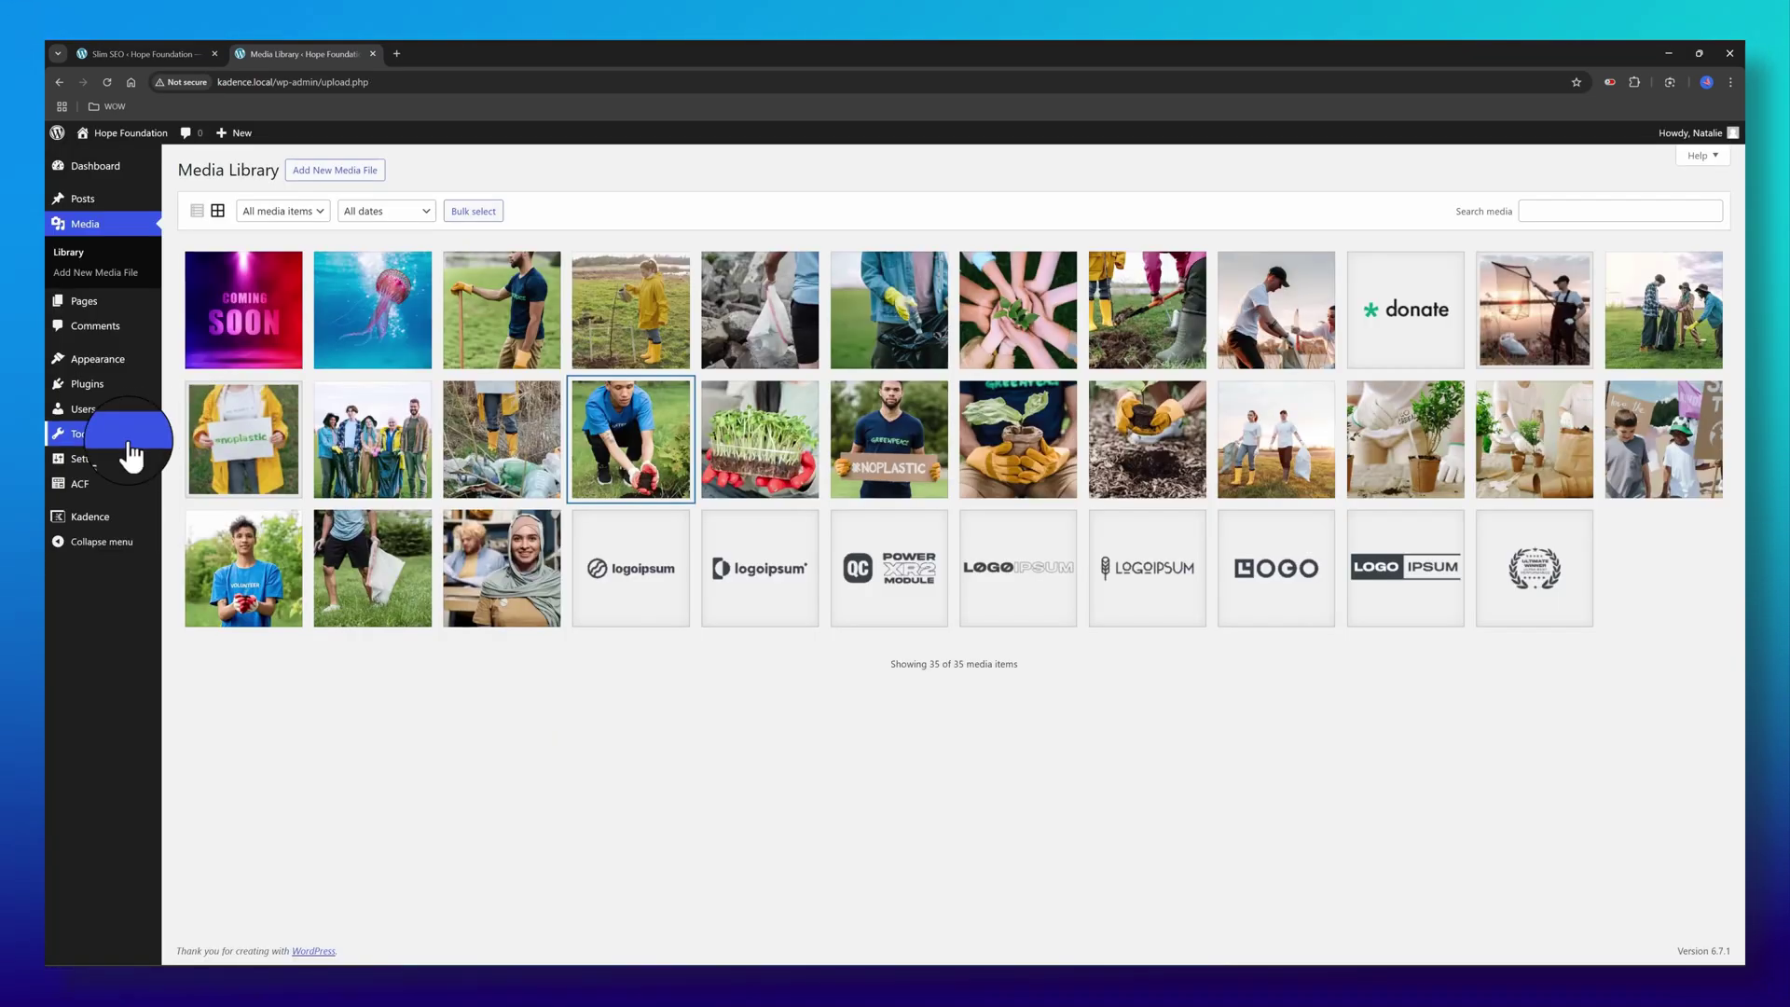
mouse_move(81, 488)
mouse_move(82, 520)
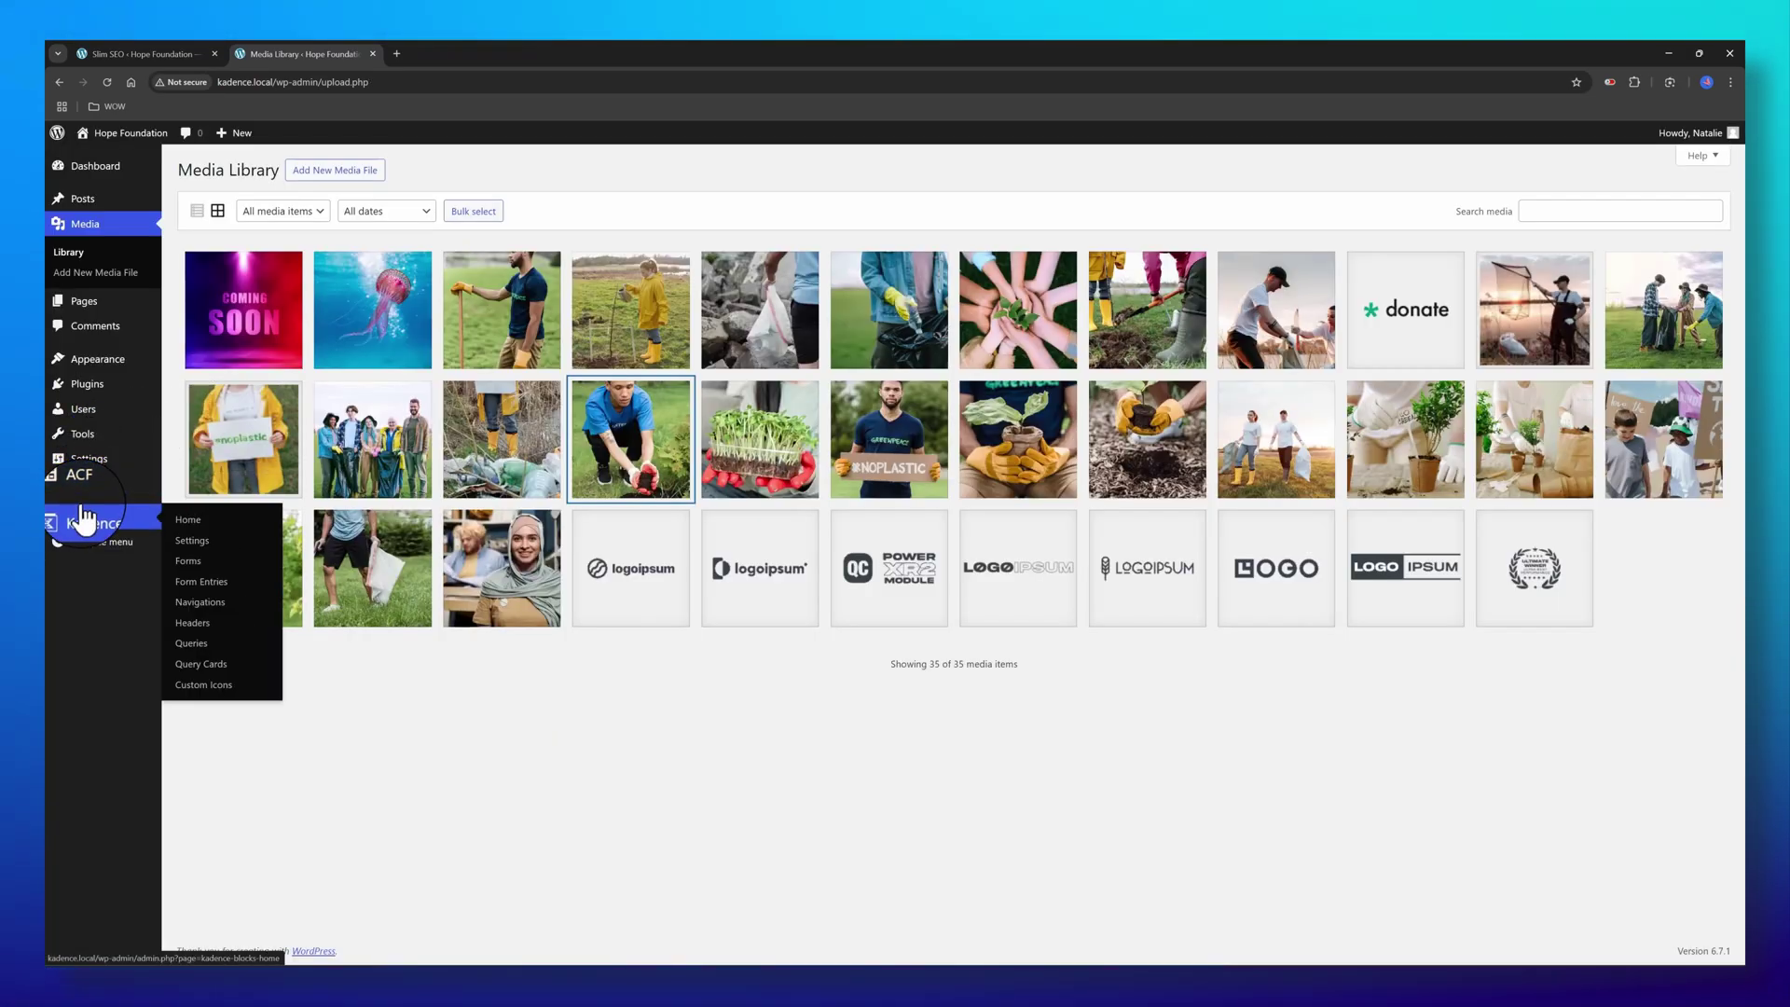
key("ctrl+w")
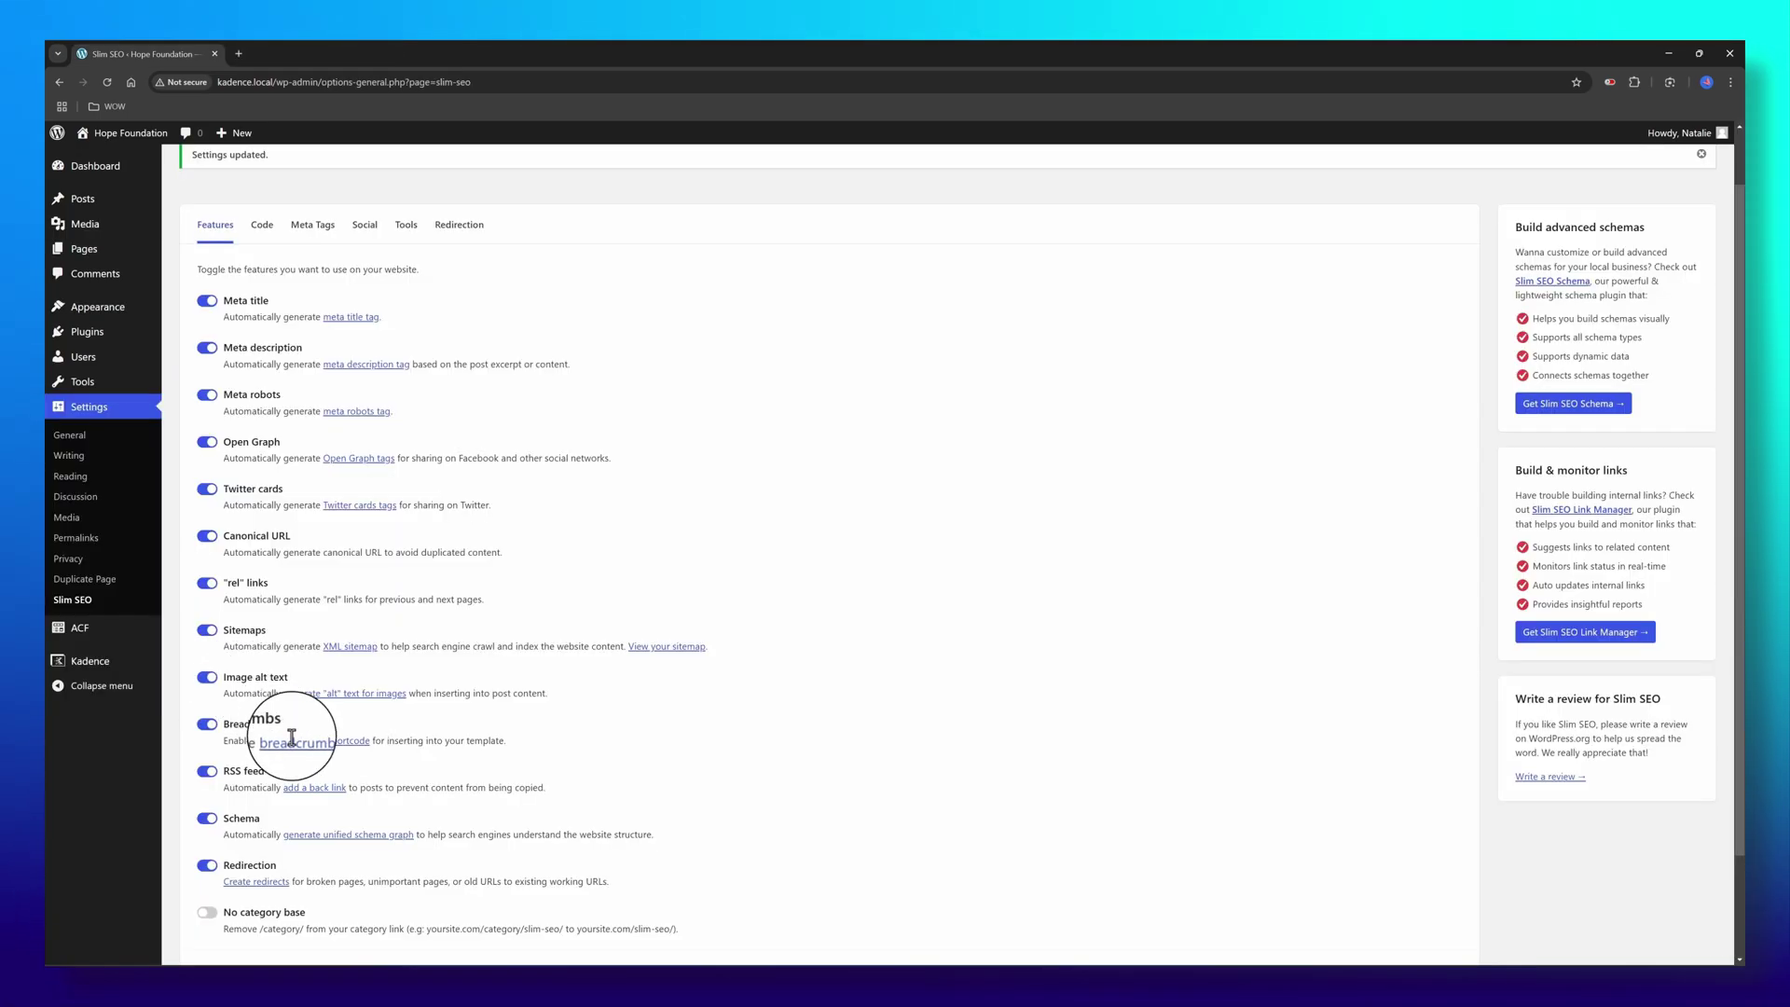
Save the Slim SEO feature settings and reload the Media Library in a new tab
scroll(301, 751, "down", 2)
left_click(208, 855)
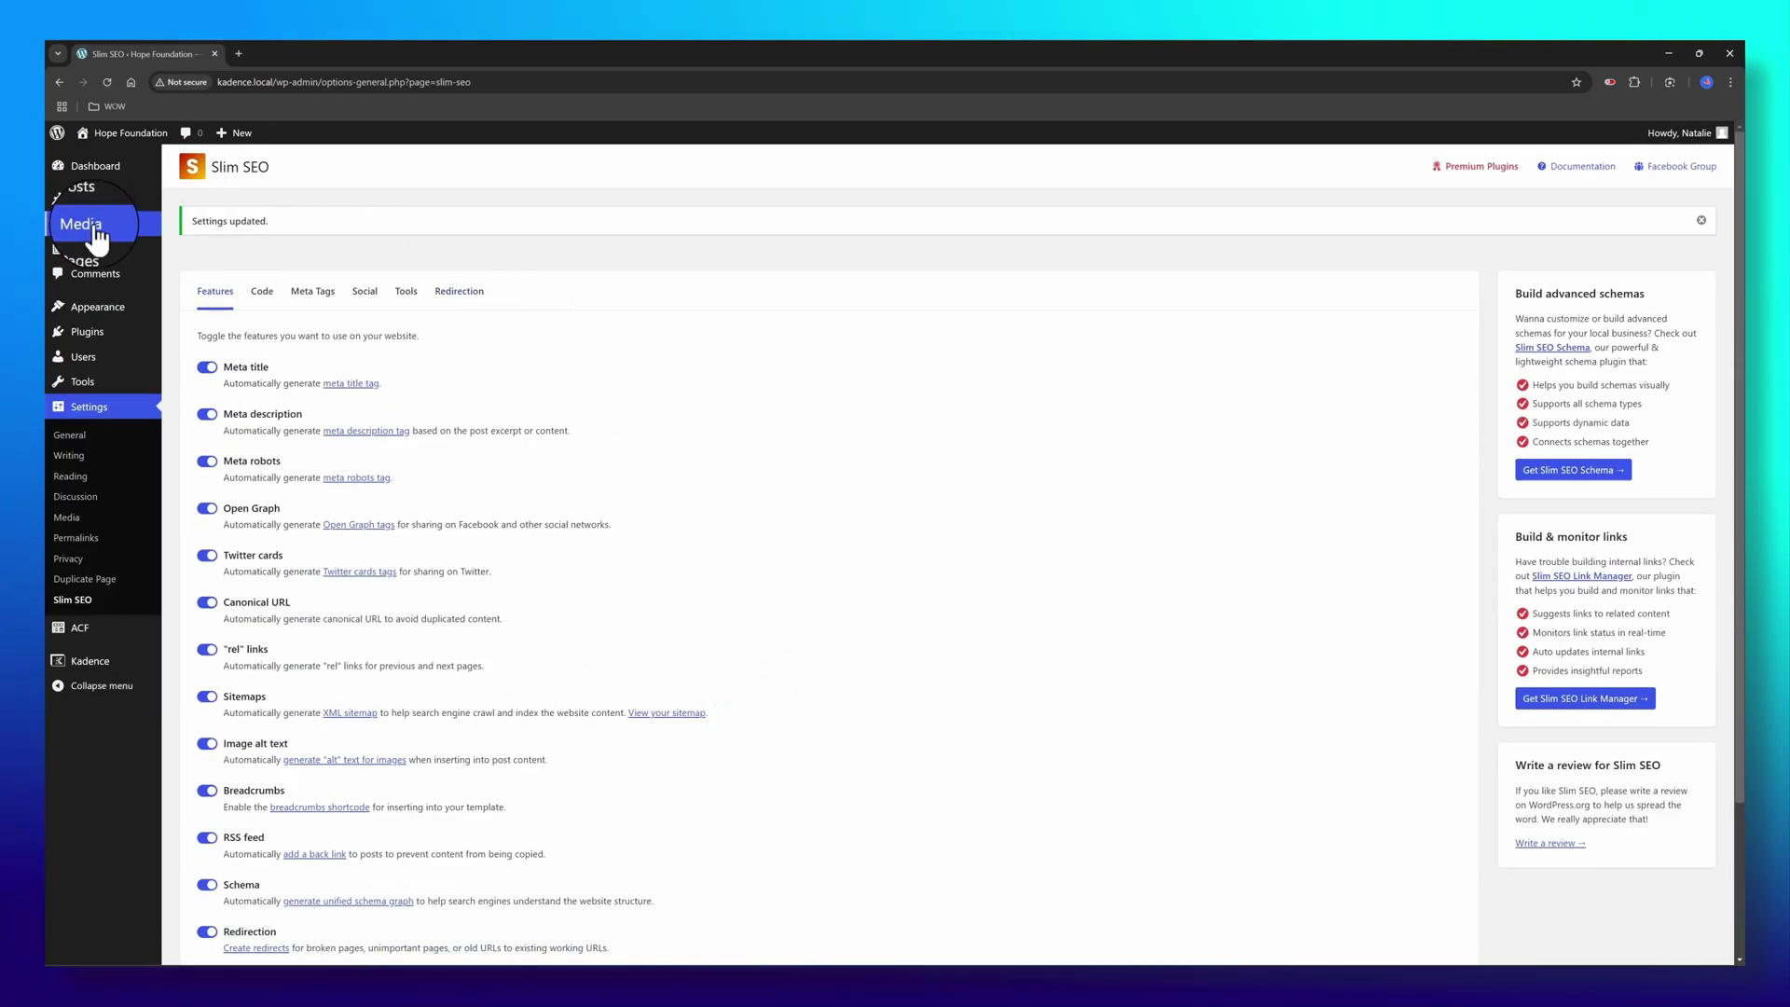
mouse_move(99, 238)
right_click(194, 233)
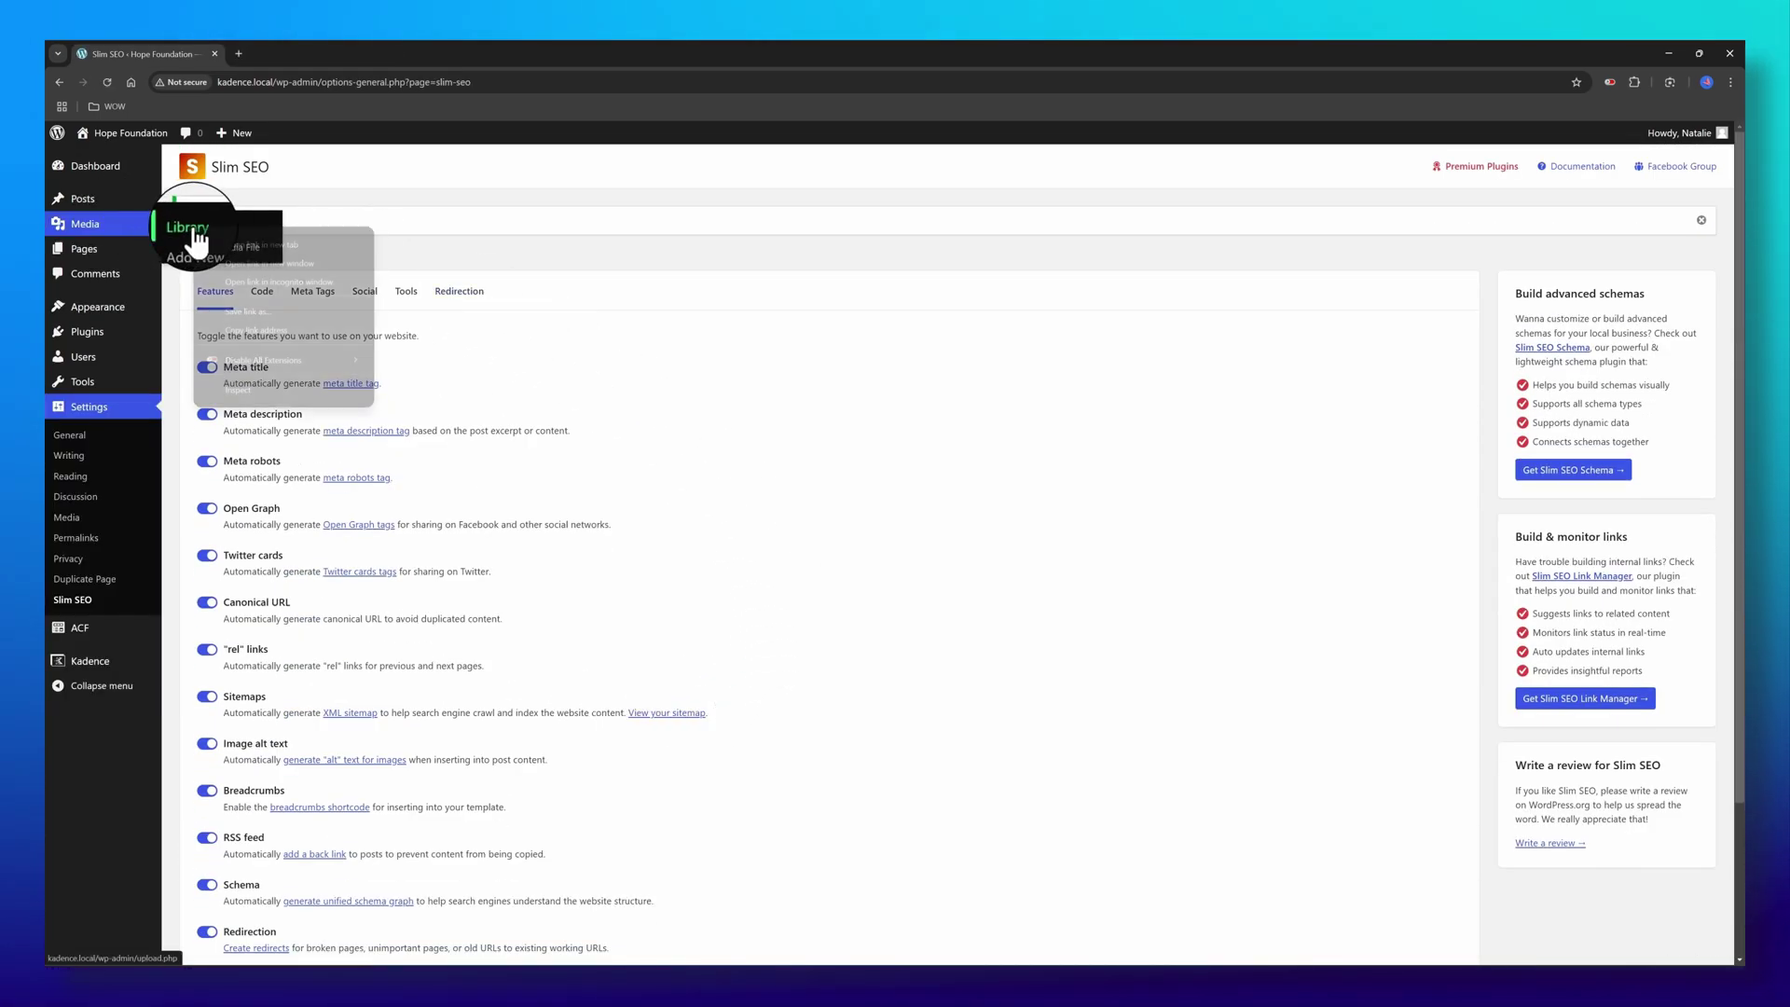
left_click(250, 245)
left_click(104, 82)
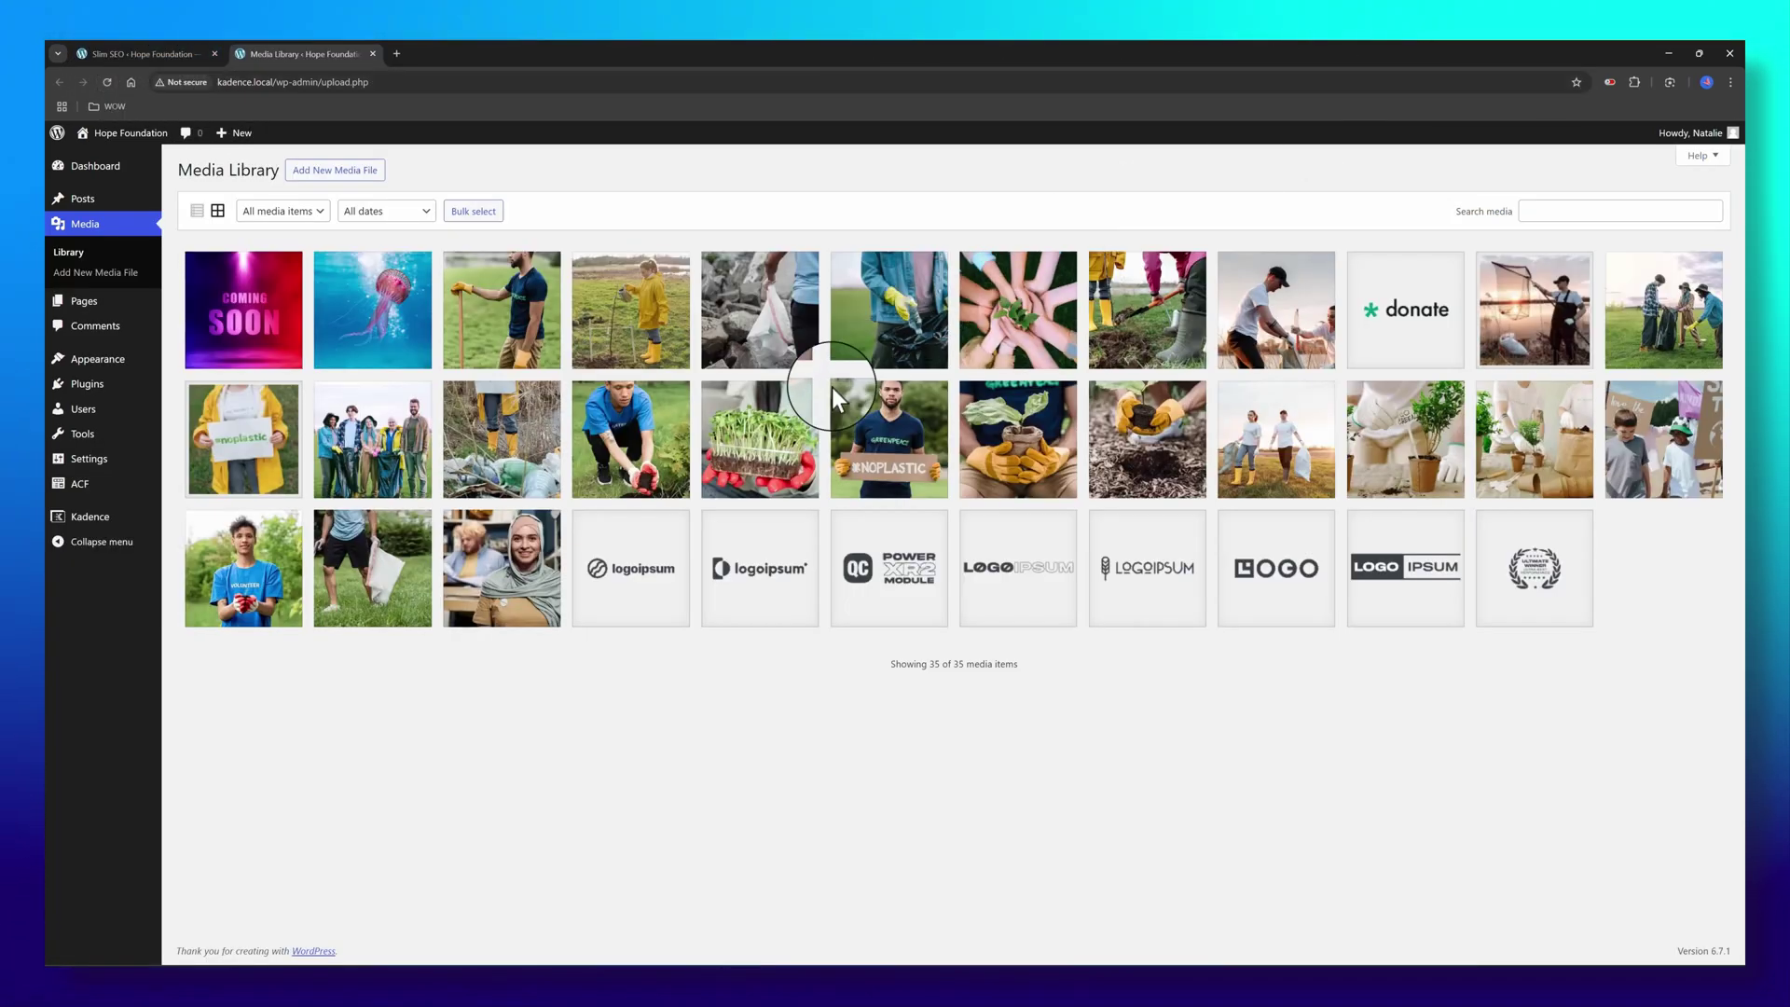
Open the #NOPLASTIC image's details and select its full File URL
left_click(866, 466)
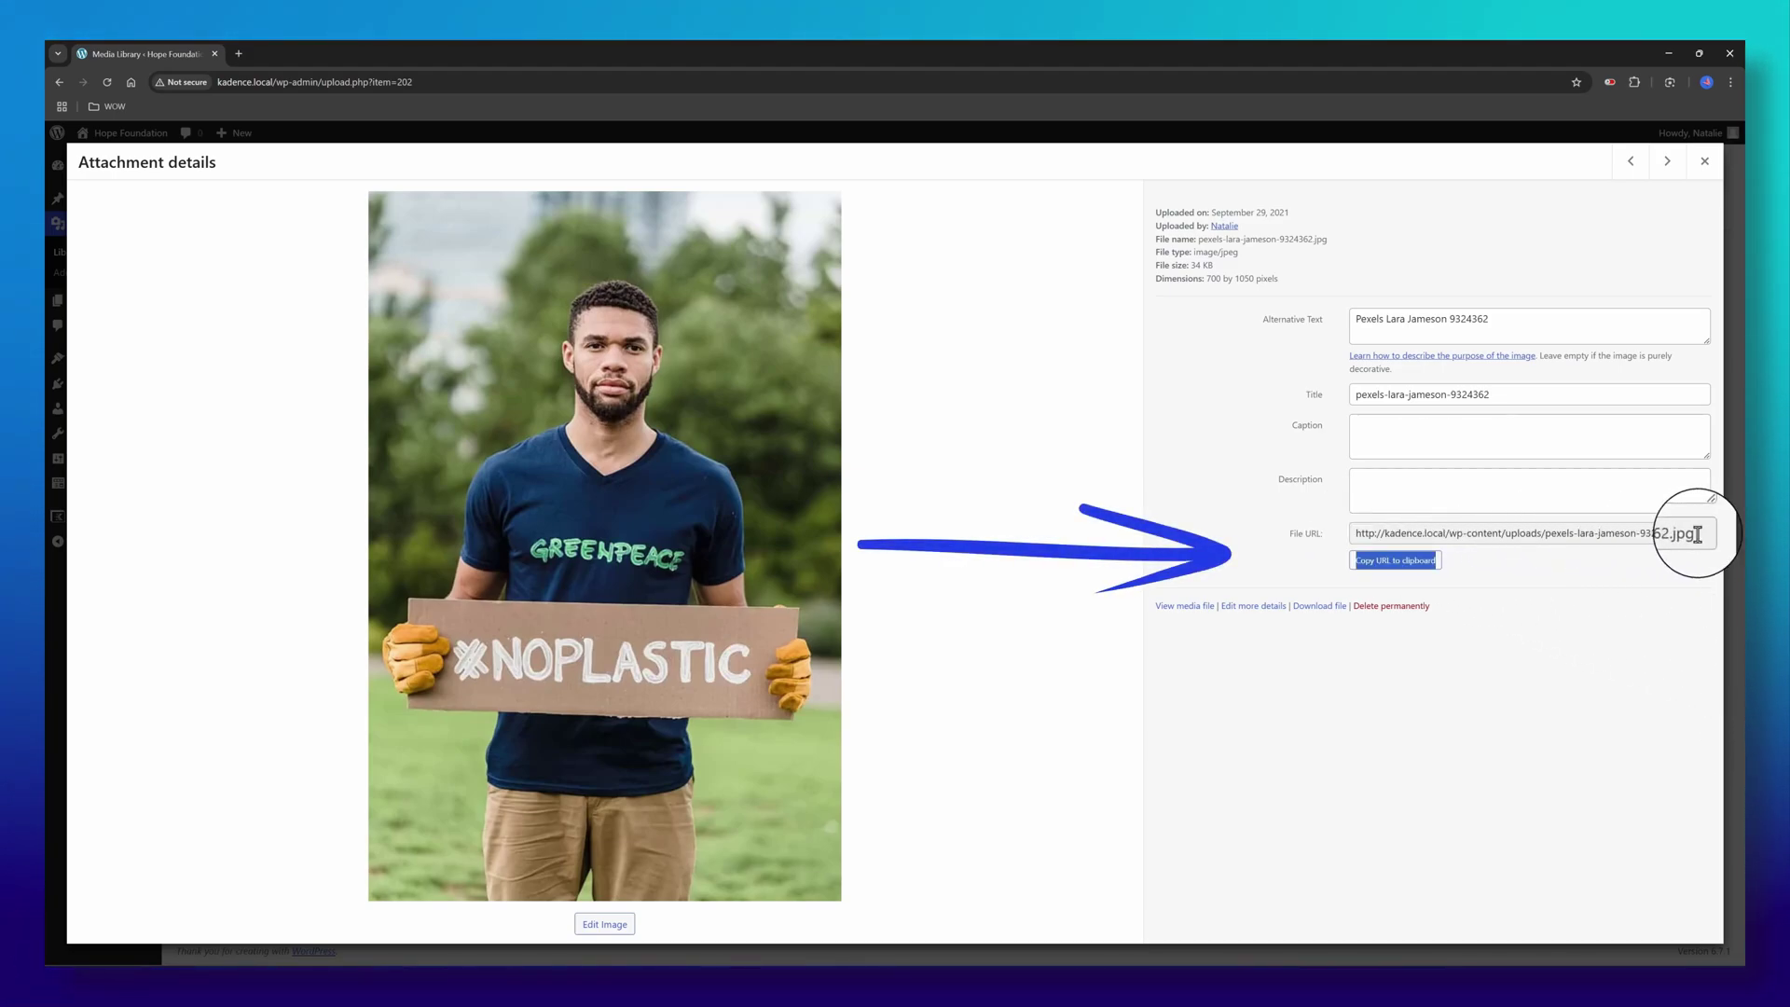
left_click(1320, 535)
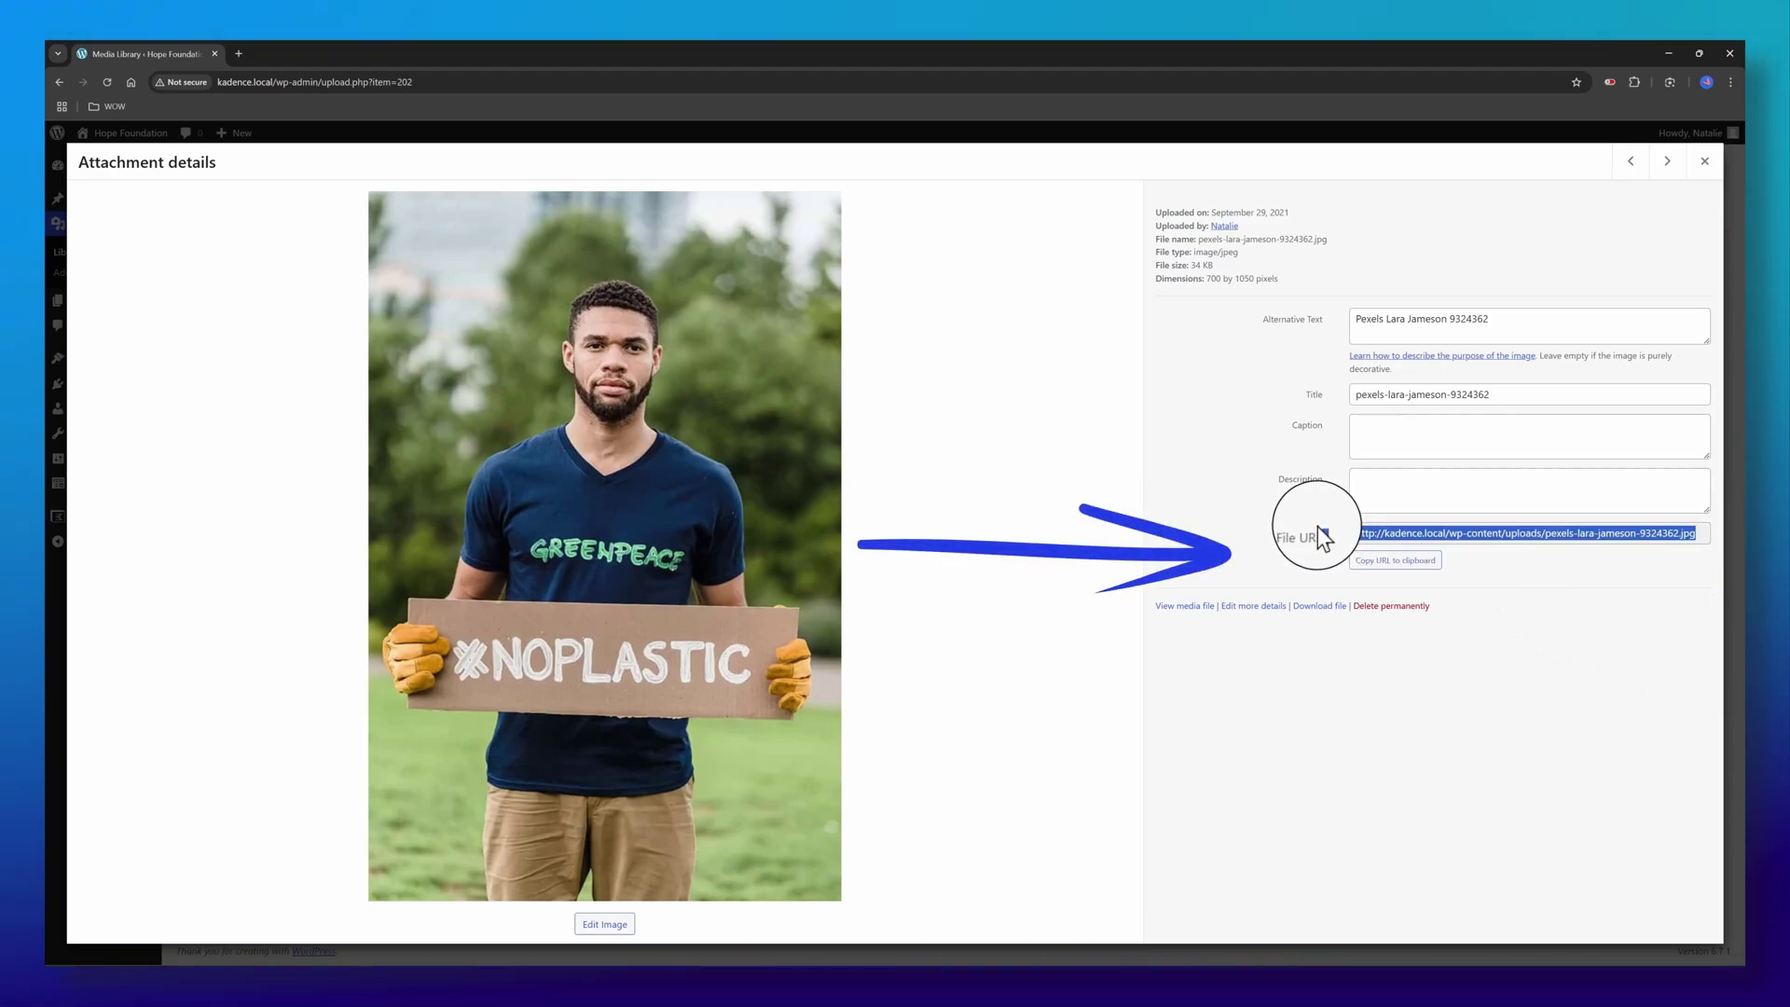